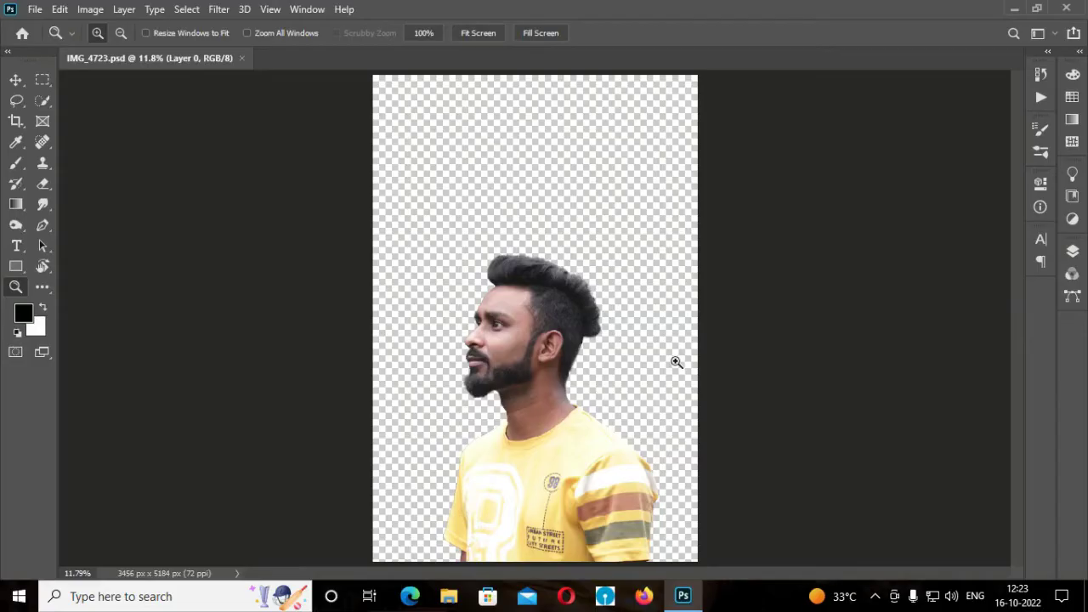
Toggle the man's cut-out mask on Layer 0 off and back on to check it.
click(1072, 251)
shift+click(935, 166)
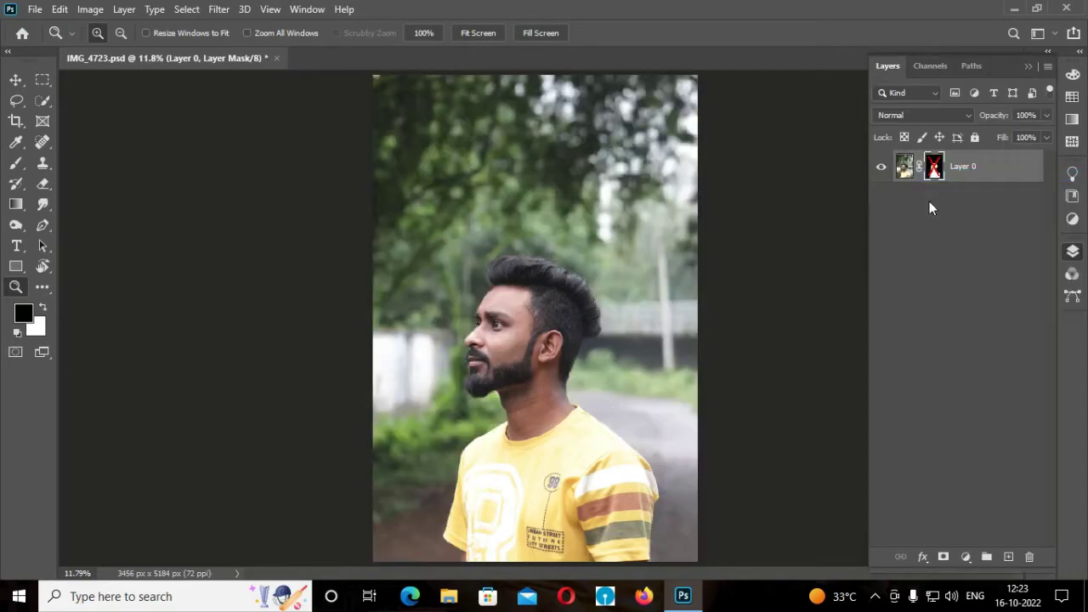
right_click(934, 167)
click(952, 178)
Apply Layer 0's mask permanently, then start File > Place Embedded.
click(15, 79)
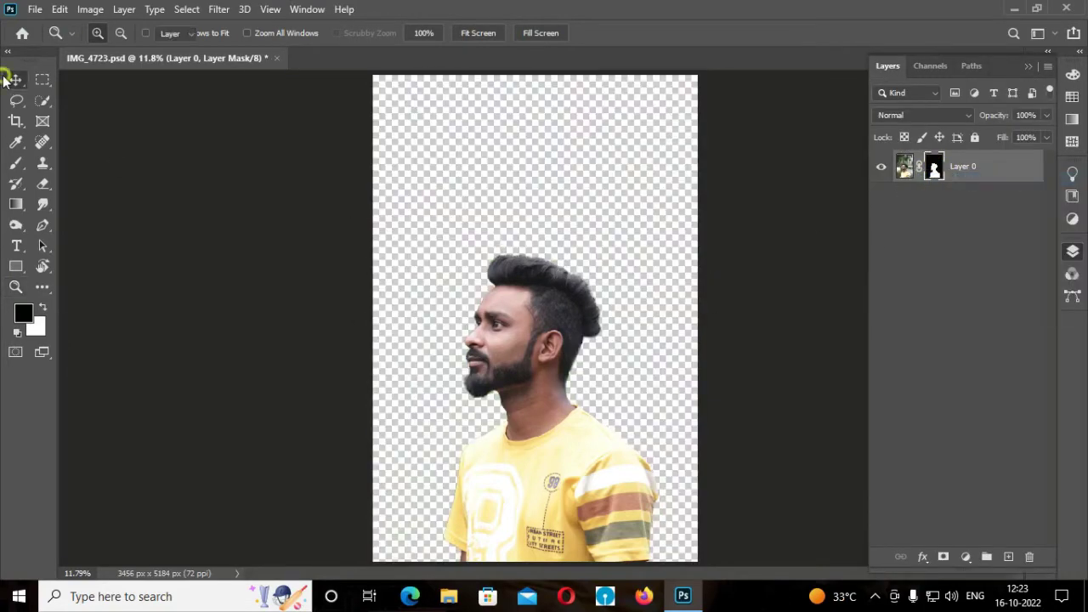
right_click(935, 170)
click(947, 217)
click(1069, 251)
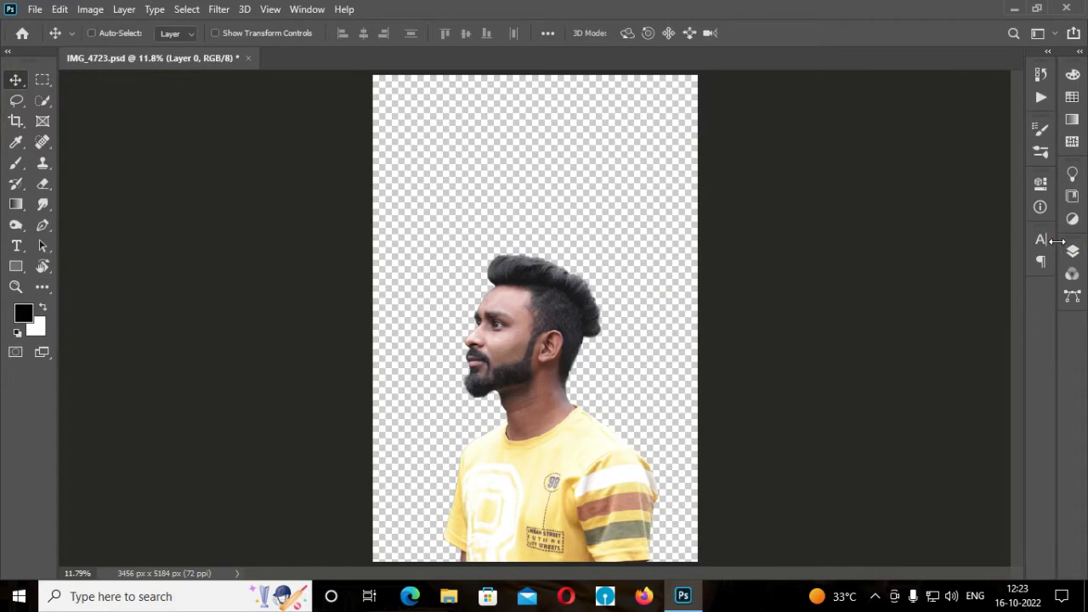
key(ctrl+minus)
click(35, 8)
click(93, 323)
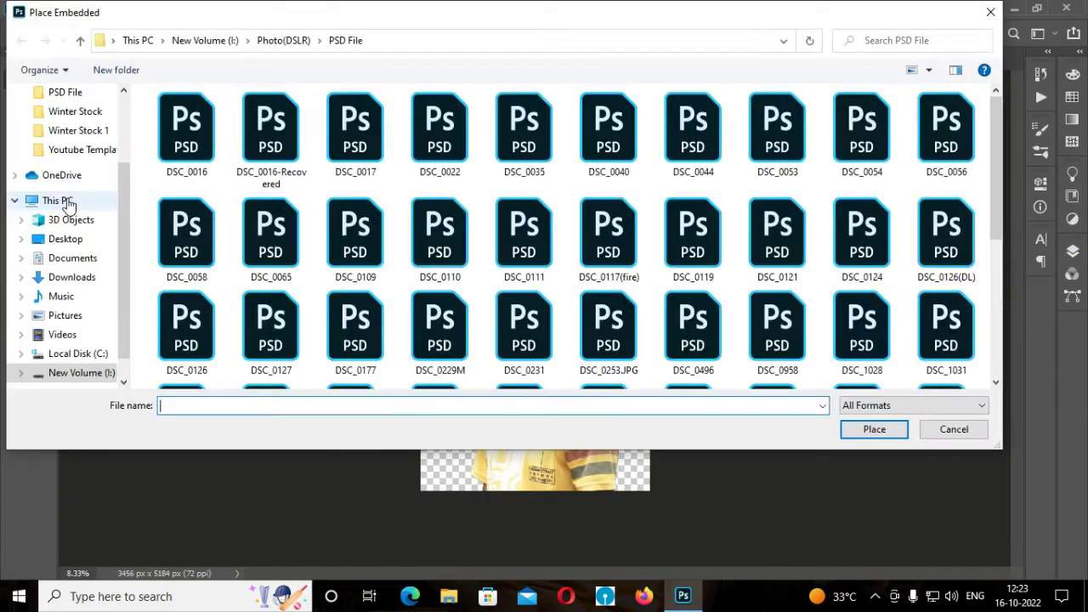
Place the fireworks image from Downloads, enlarge it to about 80 percent and commit.
click(72, 277)
click(267, 158)
click(858, 429)
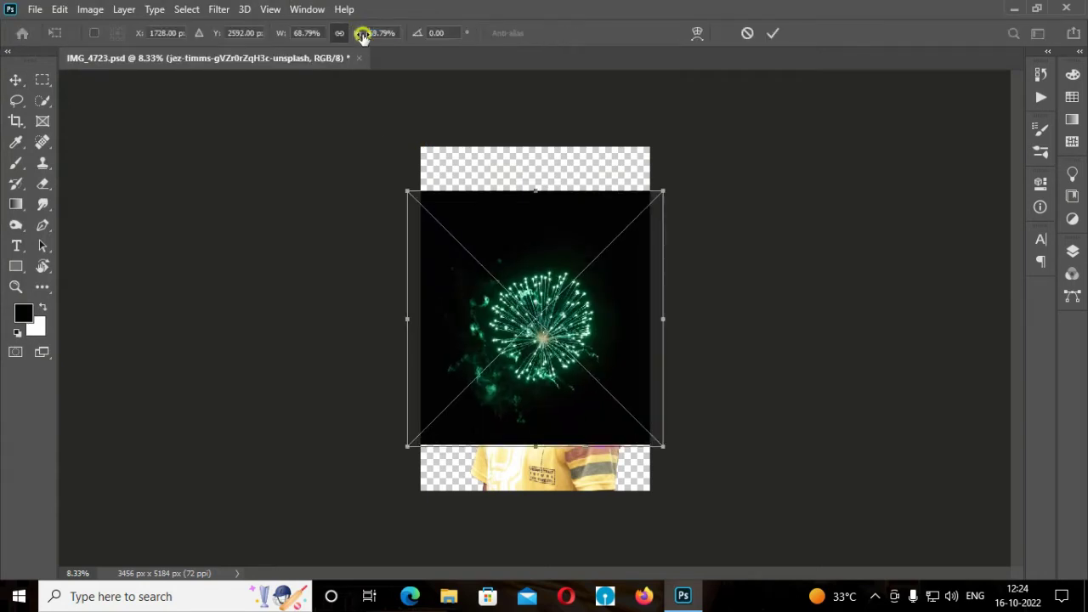
drag(357, 34, 362, 112)
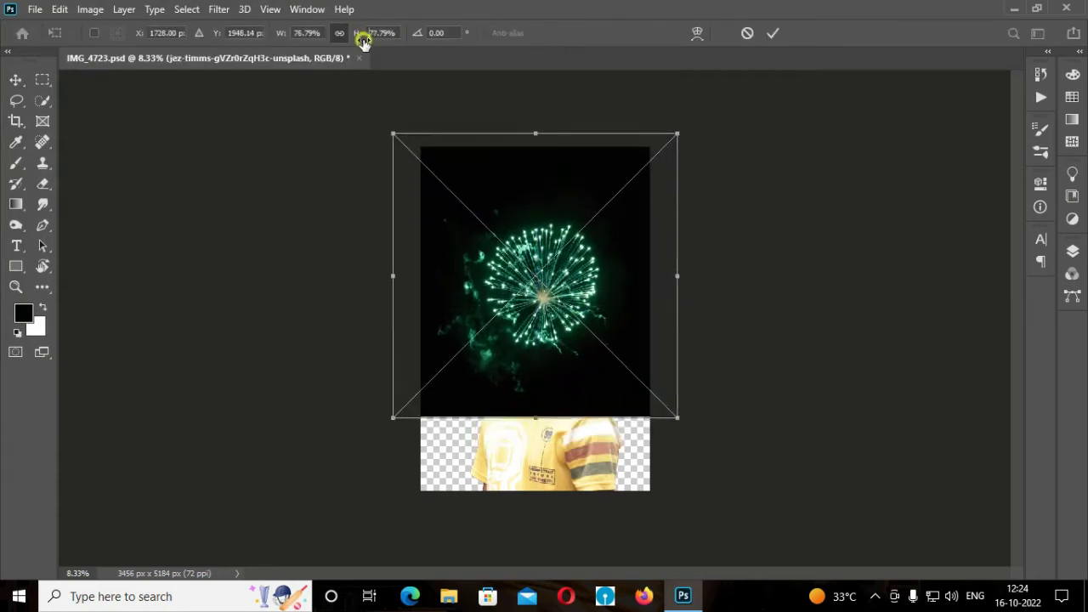
drag(360, 37, 391, 36)
drag(595, 313, 592, 319)
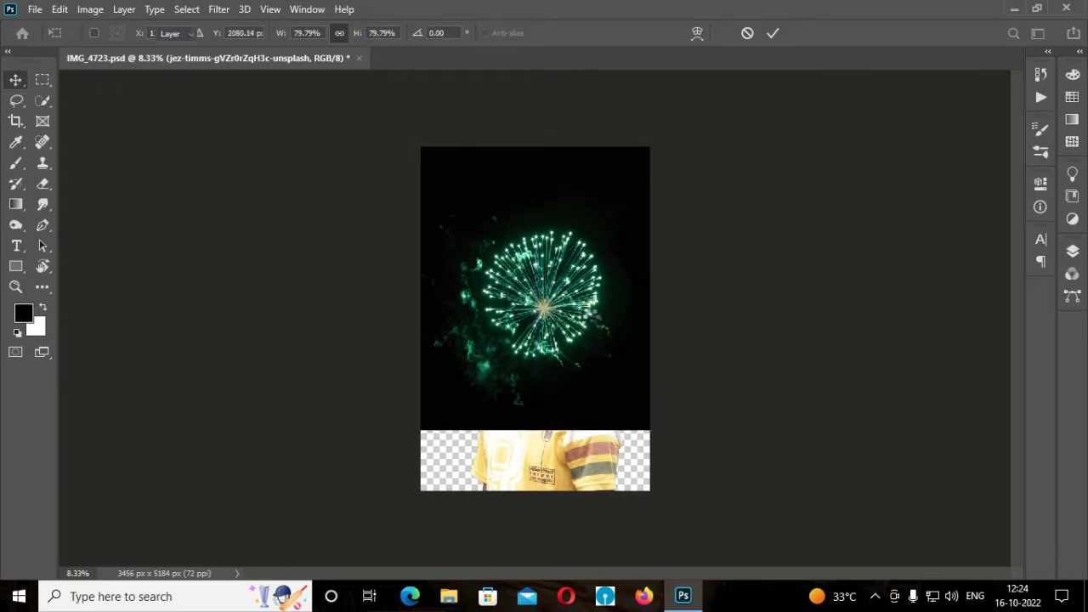
key(Return)
Move the fireworks layer beneath the man and stretch it wider and taller.
click(1072, 251)
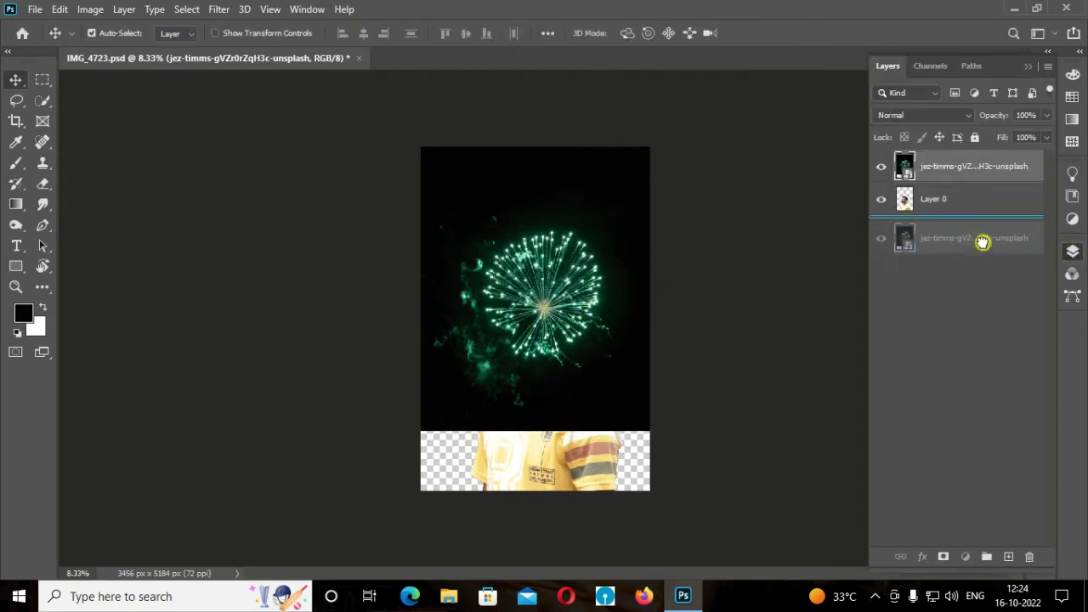
drag(978, 167, 983, 239)
key(ctrl+t)
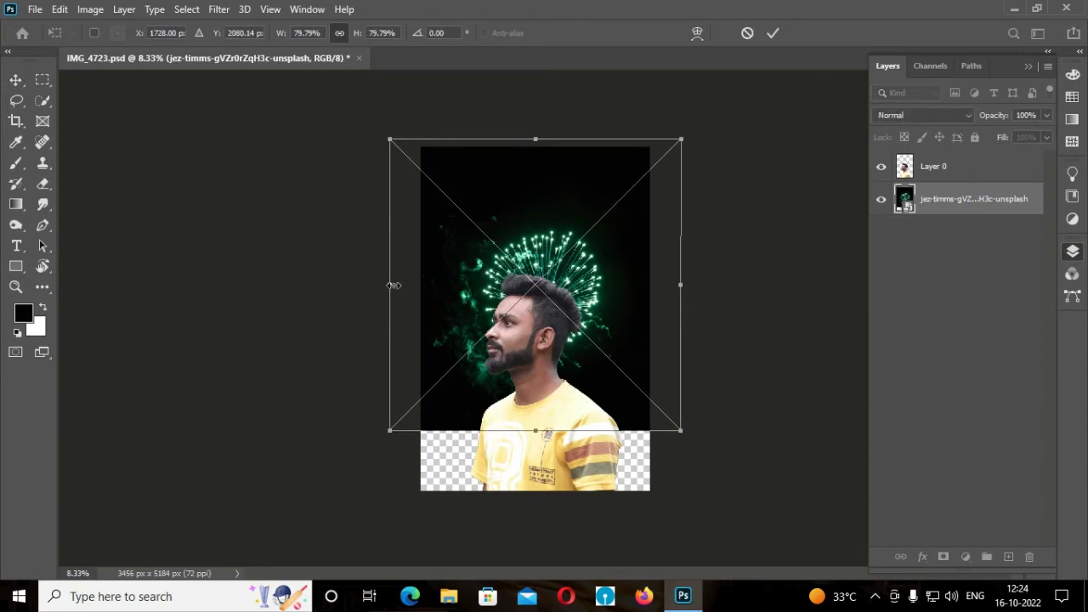
drag(389, 285, 374, 285)
drag(689, 283, 692, 283)
drag(528, 138, 528, 129)
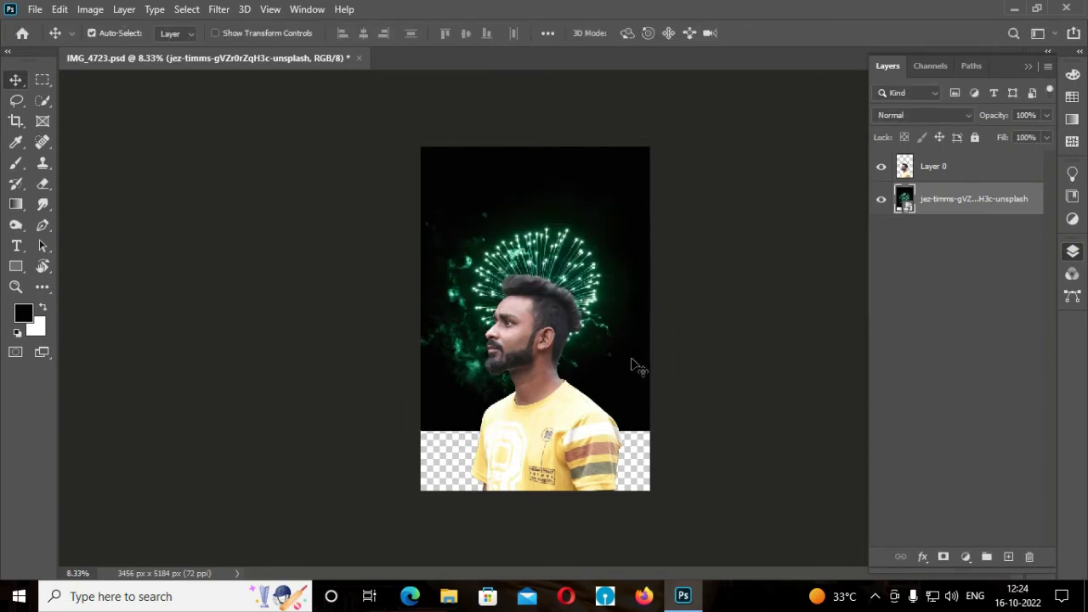
right_click(986, 204)
Rasterize the fireworks, then add a horizontally flipped copy lowered around the man's head.
click(862, 297)
key(ctrl+j)
key(ctrl+t)
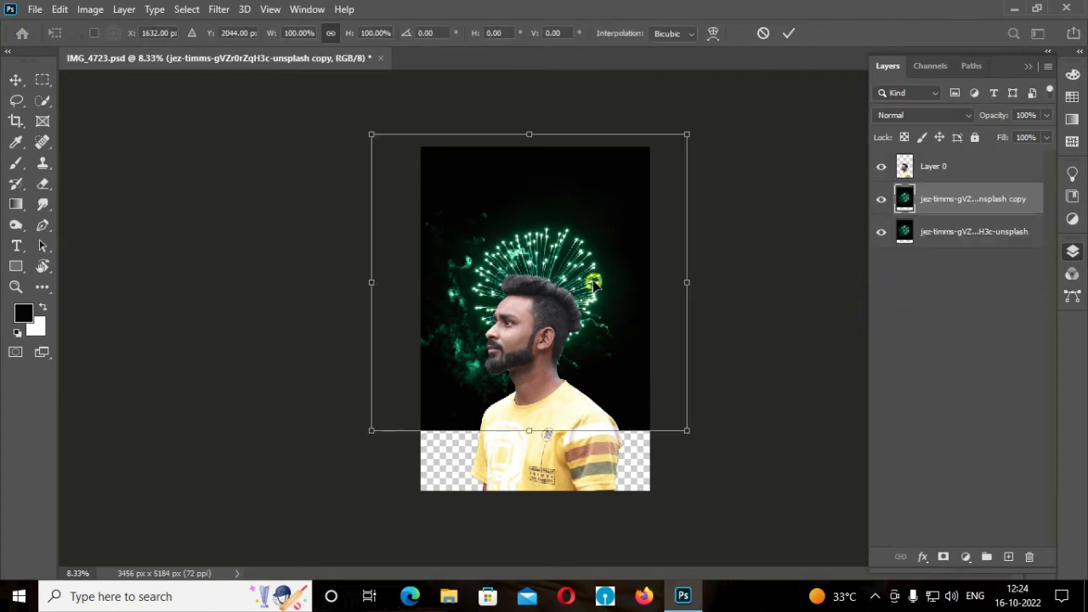
right_click(595, 274)
click(620, 549)
drag(574, 291, 575, 349)
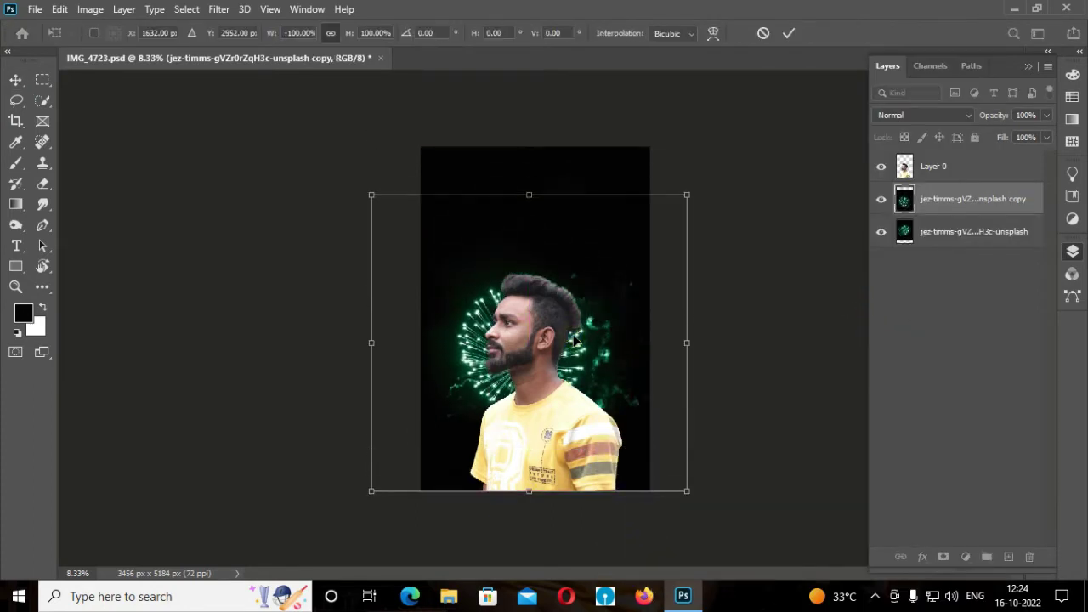
key(Return)
Mask the fireworks copy, hiding the burst over the face and beside the neck.
click(943, 556)
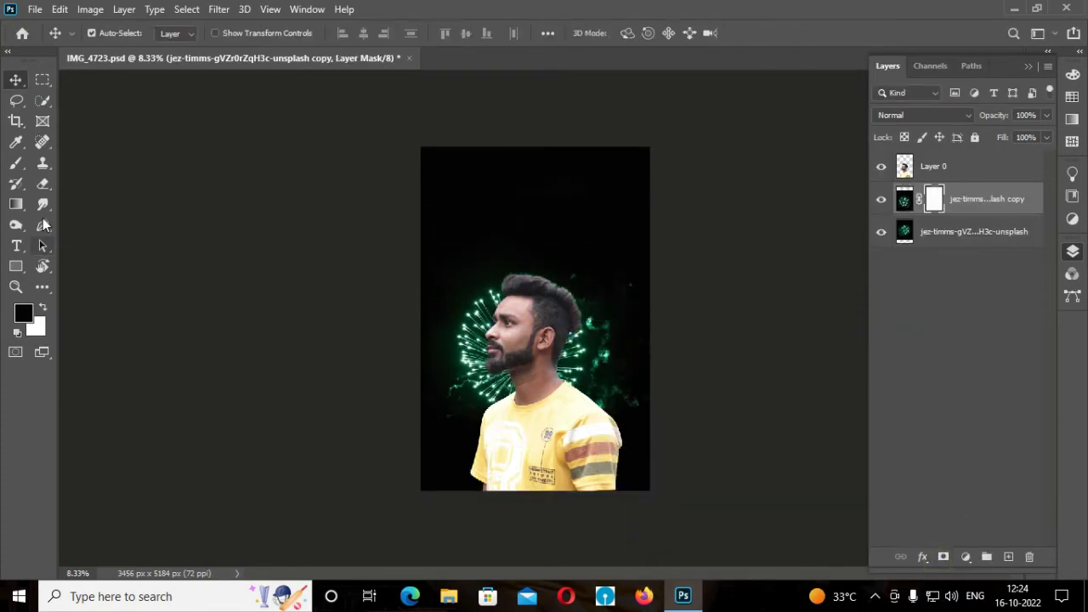
key(b)
drag(501, 242, 561, 243)
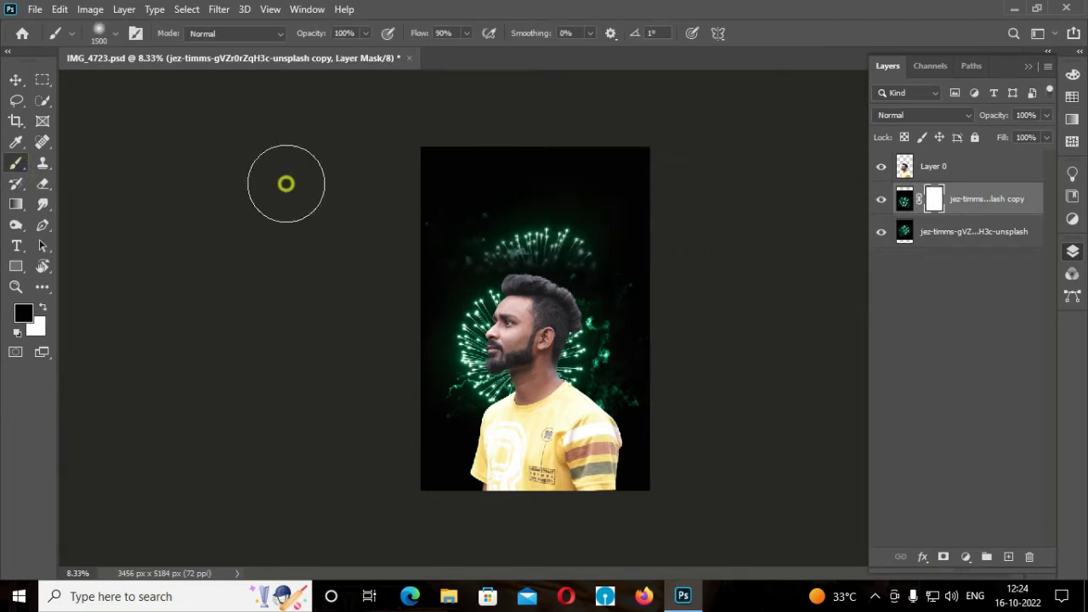
drag(551, 286, 683, 323)
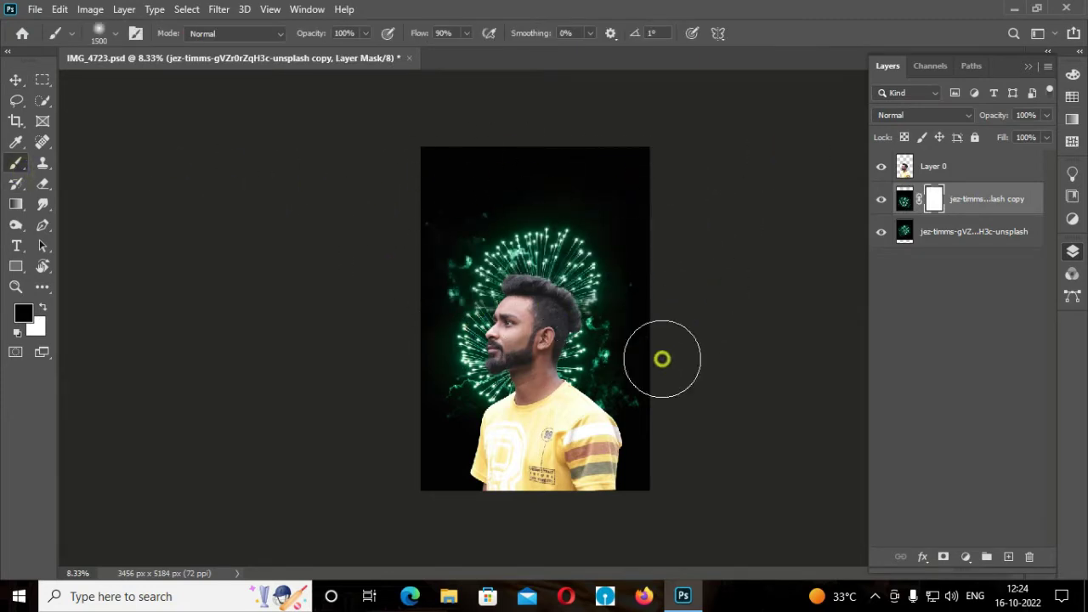
drag(483, 357, 648, 357)
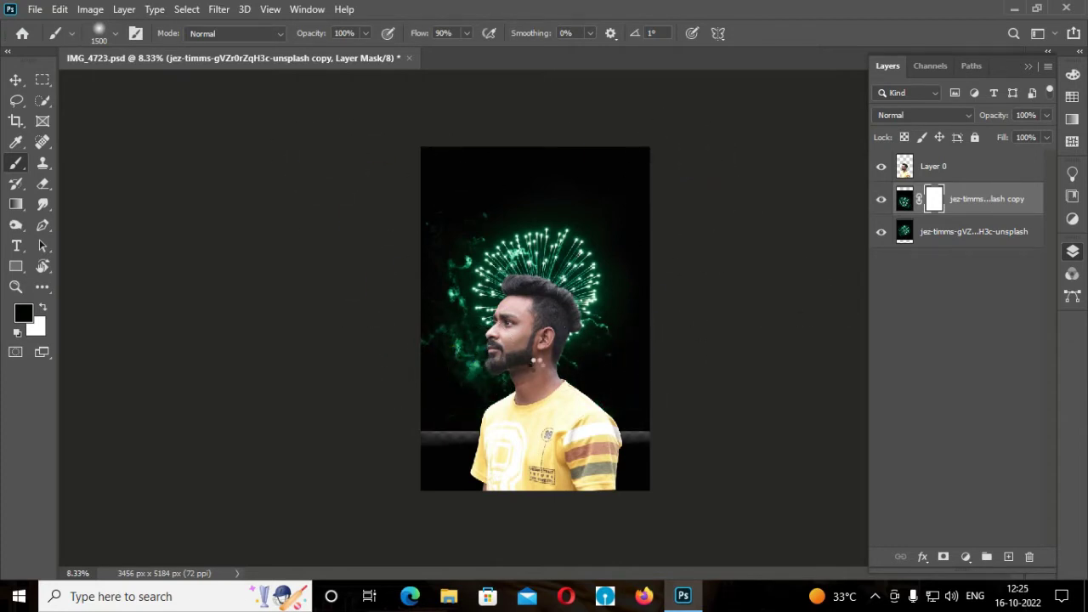
With the man hidden, paint white on the mask to fill the lower transparent band.
scroll(537, 367, up, 1)
scroll(547, 365, up, 1)
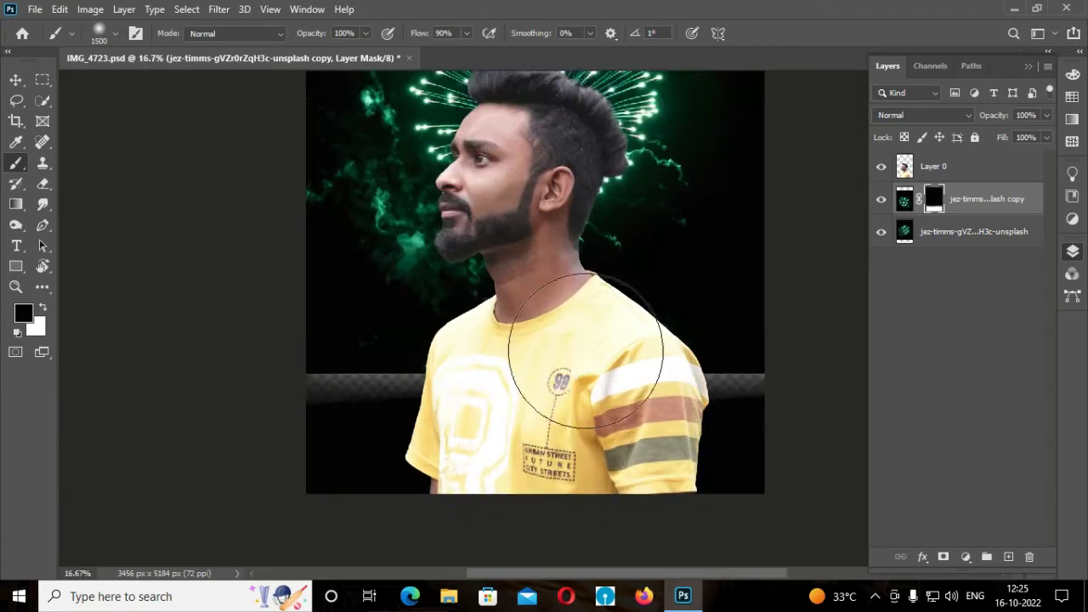
click(881, 166)
key(x)
key([)
key([)
key([)
key([)
key([)
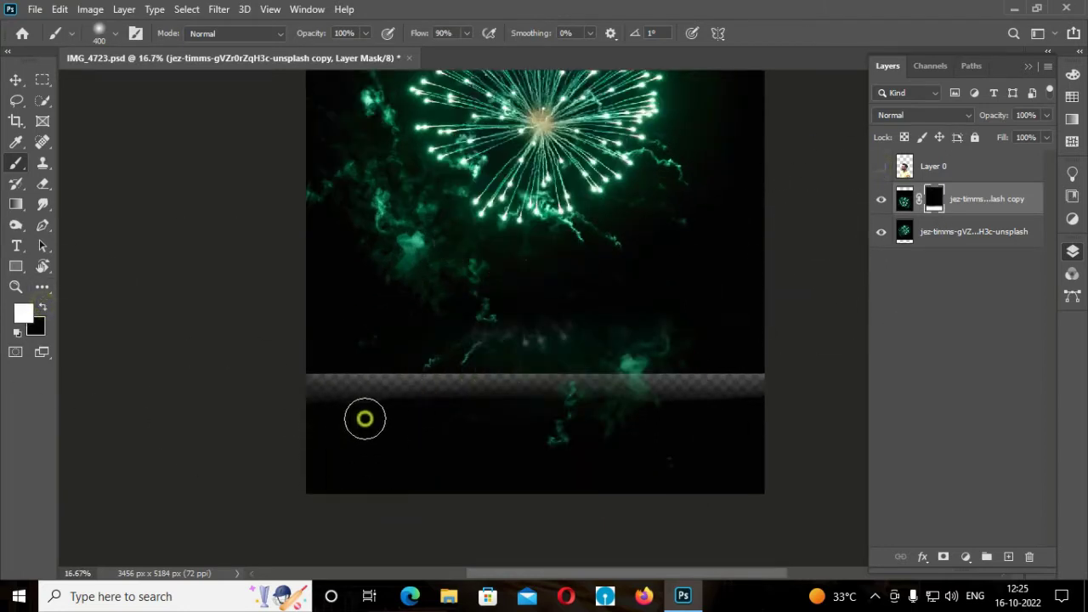
mouse_move(365, 418)
mouse_down()
mouse_move(420, 405)
mouse_move(309, 389)
mouse_move(773, 387)
mouse_up()
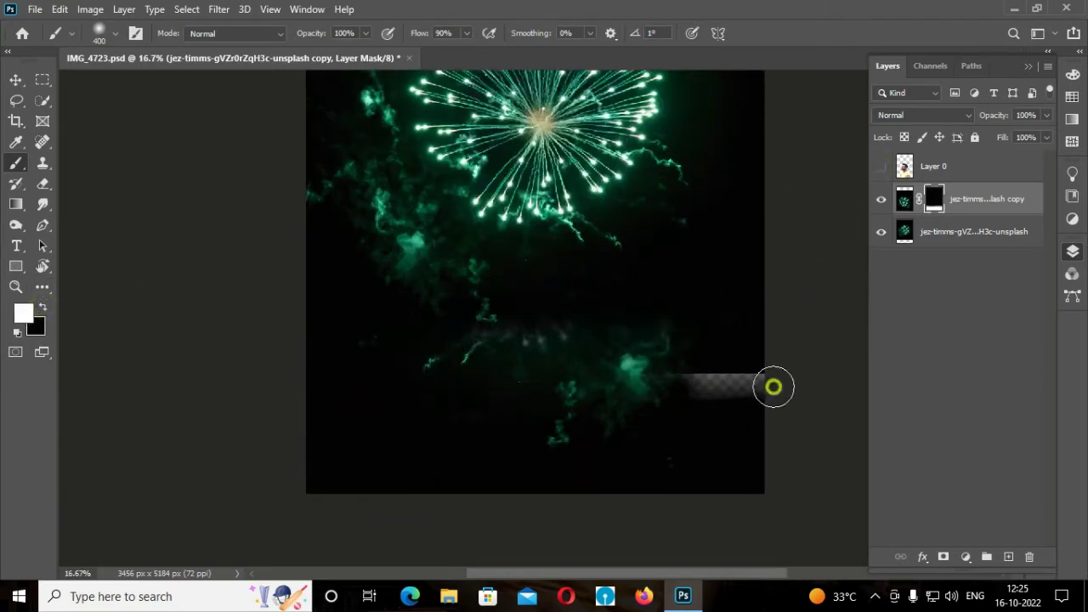
drag(452, 371, 621, 360)
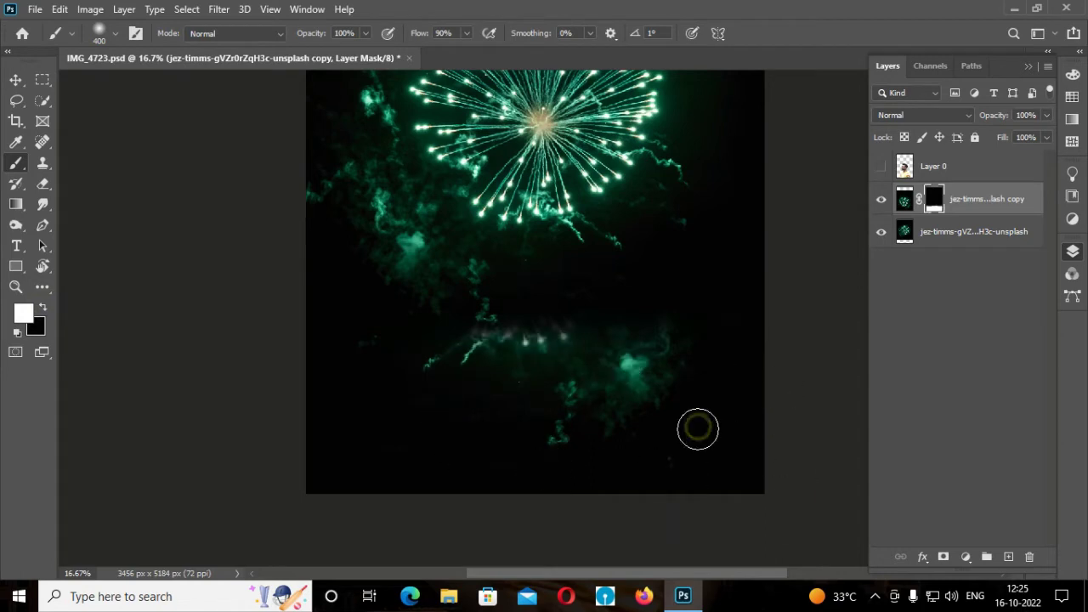
Paint black on the mask to soften a band across the lower fireworks.
click(18, 98)
key(ctrl+t)
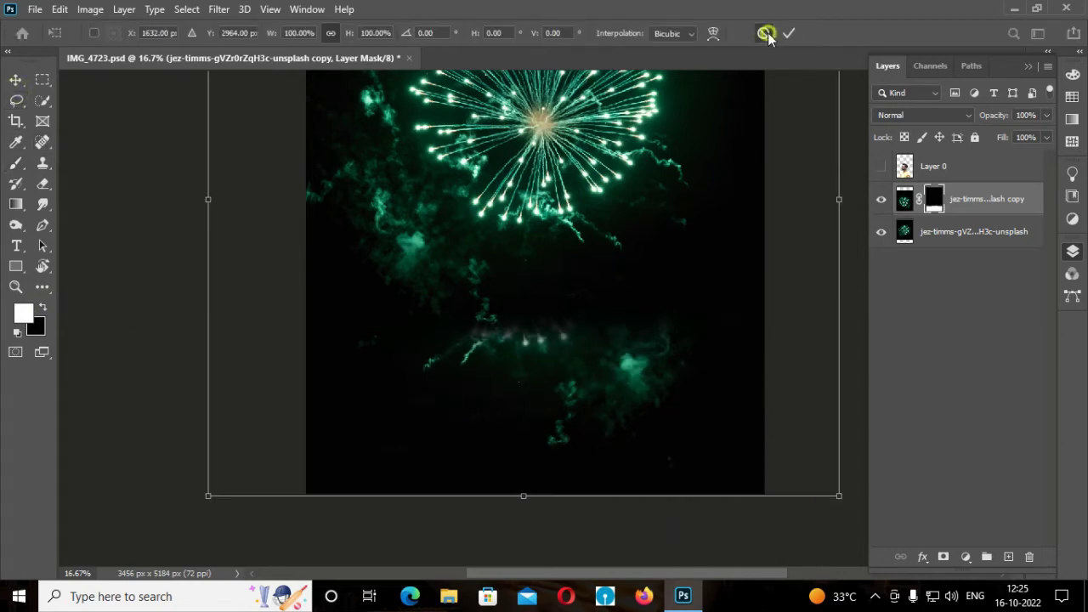
click(765, 34)
click(42, 307)
click(16, 162)
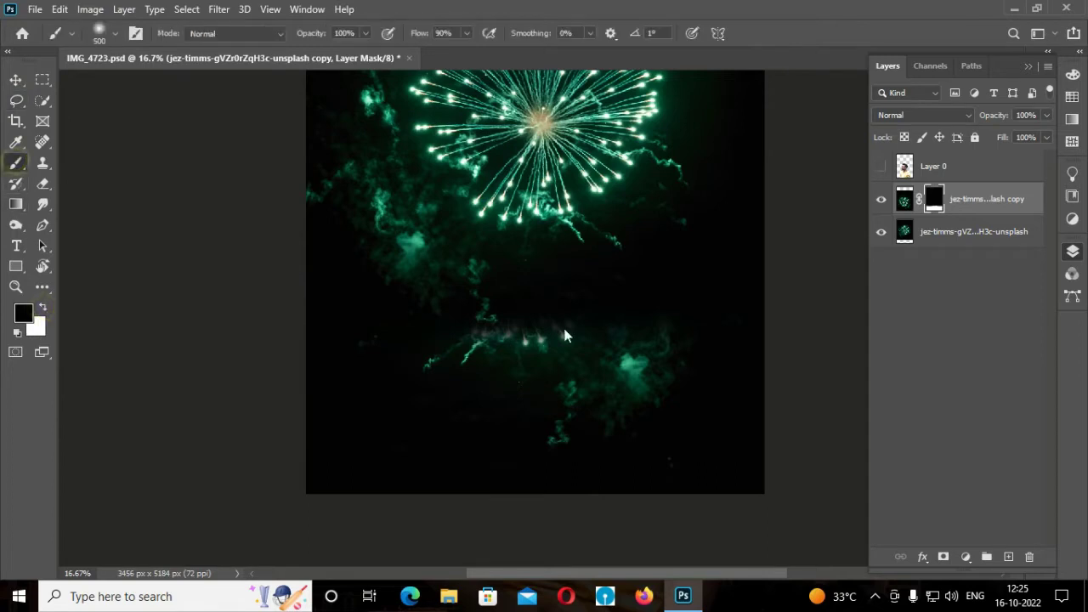
mouse_move(563, 332)
mouse_down()
mouse_move(539, 306)
mouse_move(616, 302)
mouse_move(539, 294)
mouse_move(728, 321)
mouse_move(532, 315)
mouse_move(567, 321)
mouse_up()
Shift the masked fireworks layer lower on the canvas.
click(14, 79)
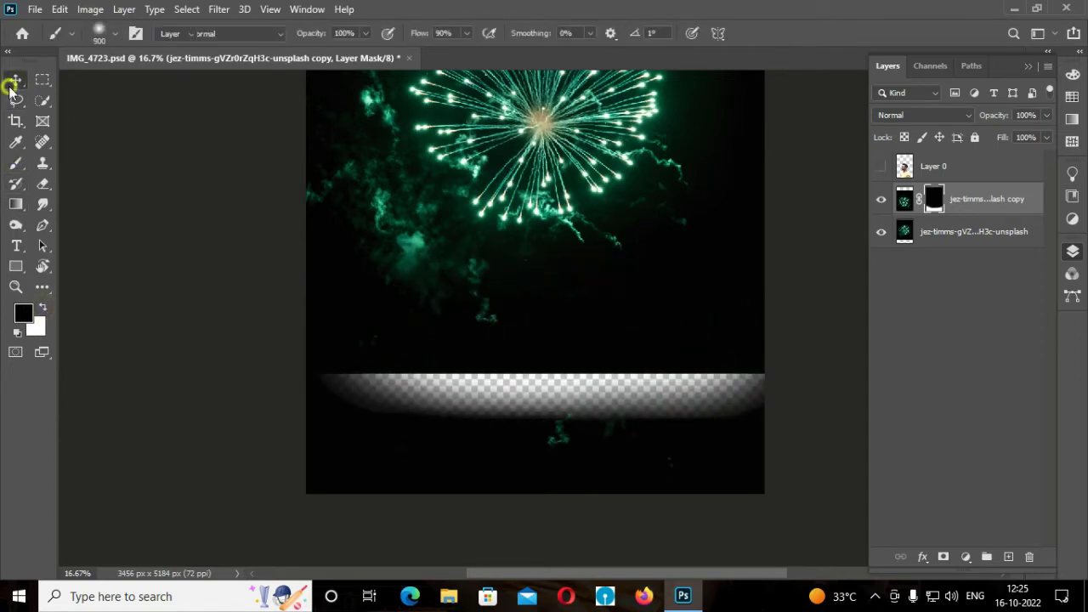
drag(609, 480, 607, 427)
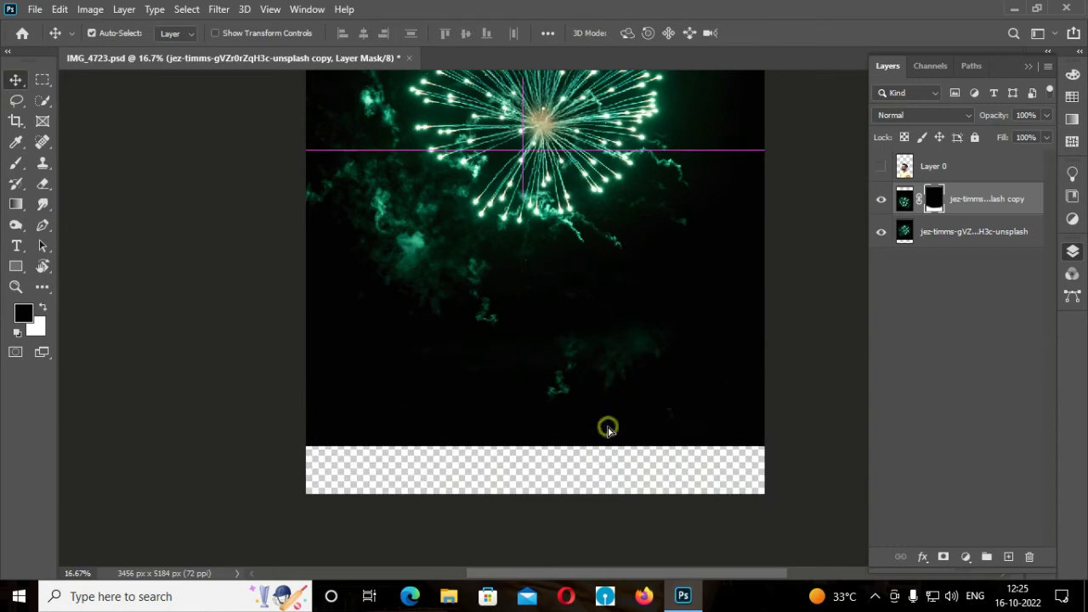
drag(672, 420, 668, 458)
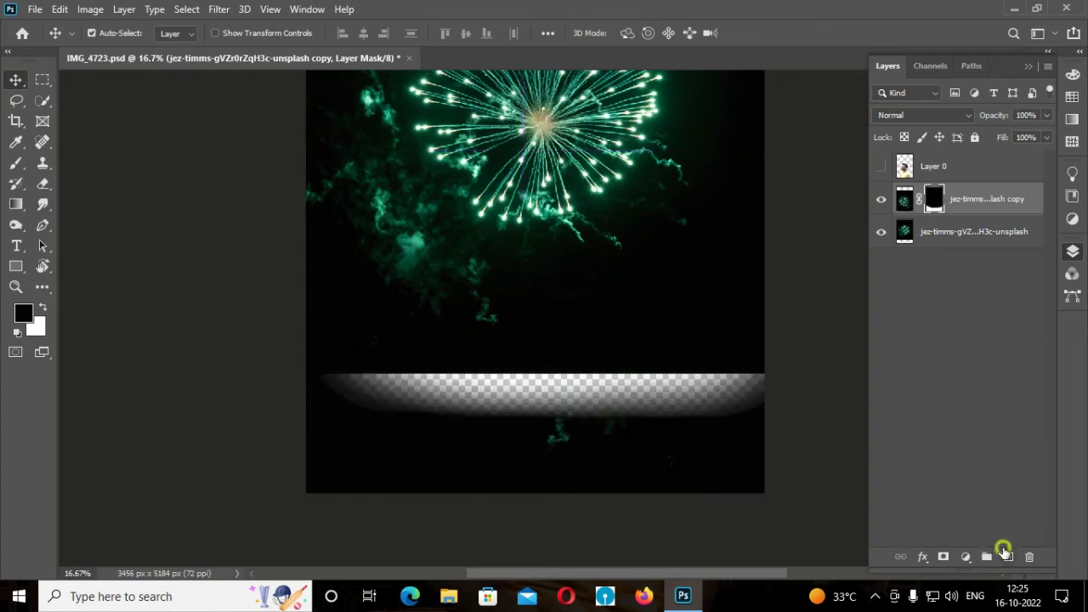
Add a new layer below the masked fireworks and paint black over the transparent band.
click(1005, 554)
key(i)
click(19, 166)
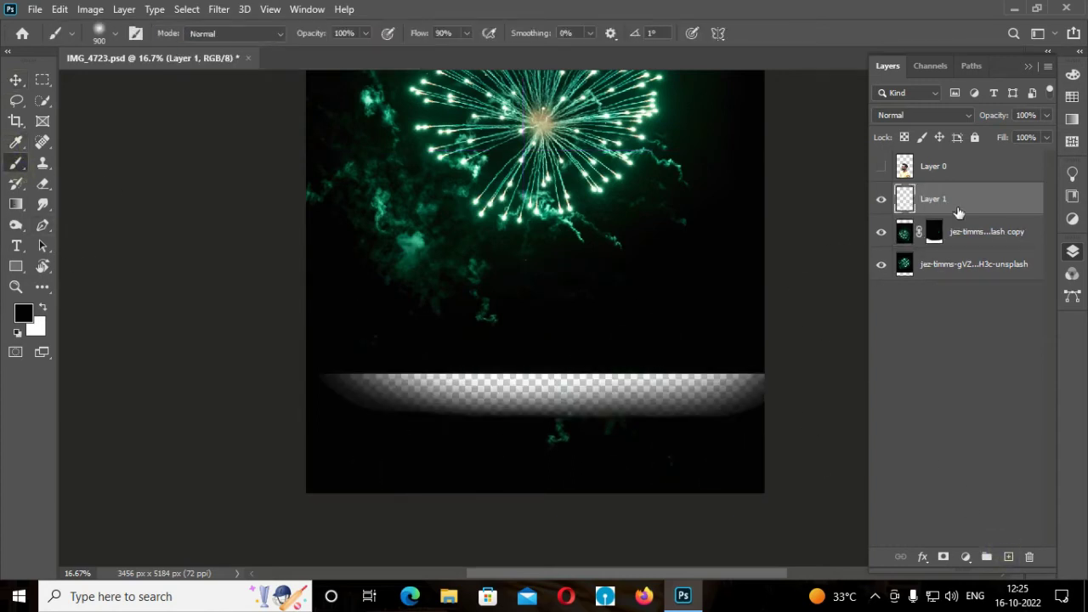
drag(959, 201, 957, 245)
mouse_move(326, 396)
mouse_down()
mouse_move(669, 406)
mouse_move(411, 410)
mouse_move(723, 400)
mouse_up()
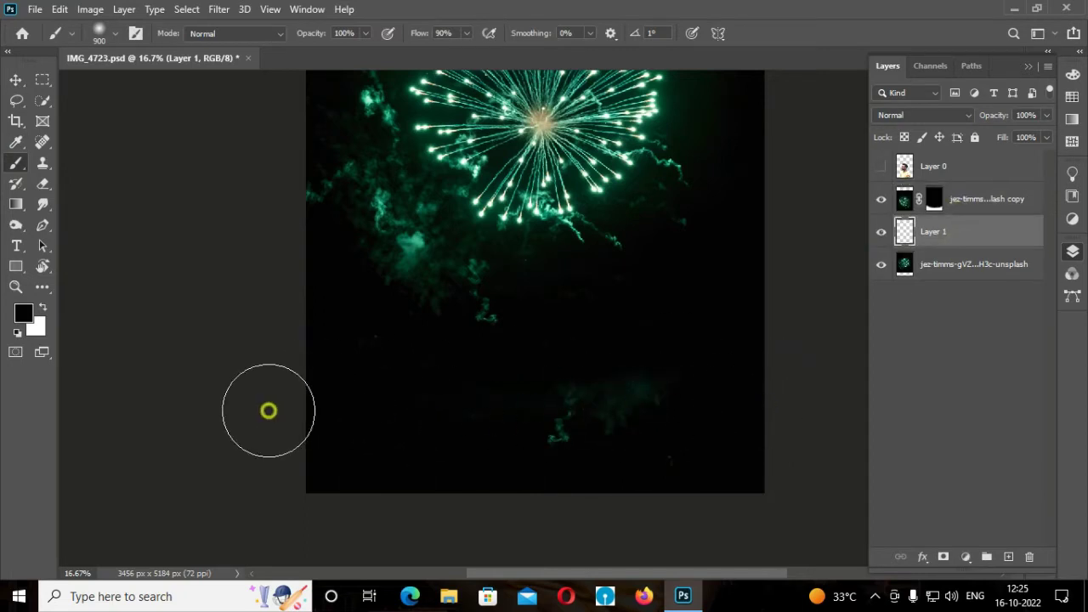
key(ctrl+minus)
key(ctrl+minus)
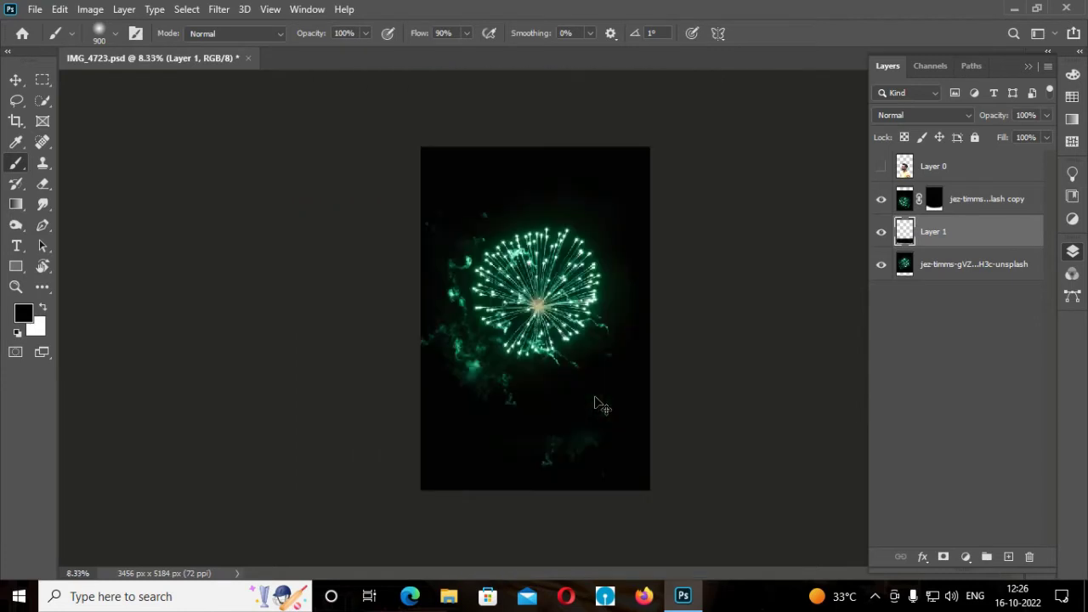
Show the man again and group the three background layers into one group.
click(880, 168)
click(15, 81)
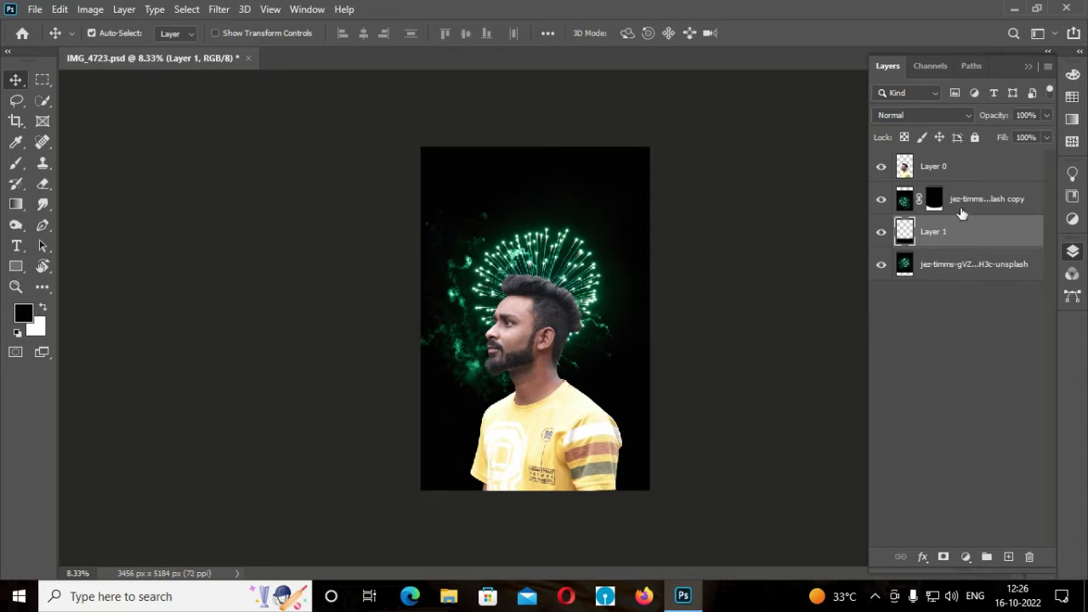
right_click(935, 199)
shift+click(952, 231)
shift+click(964, 264)
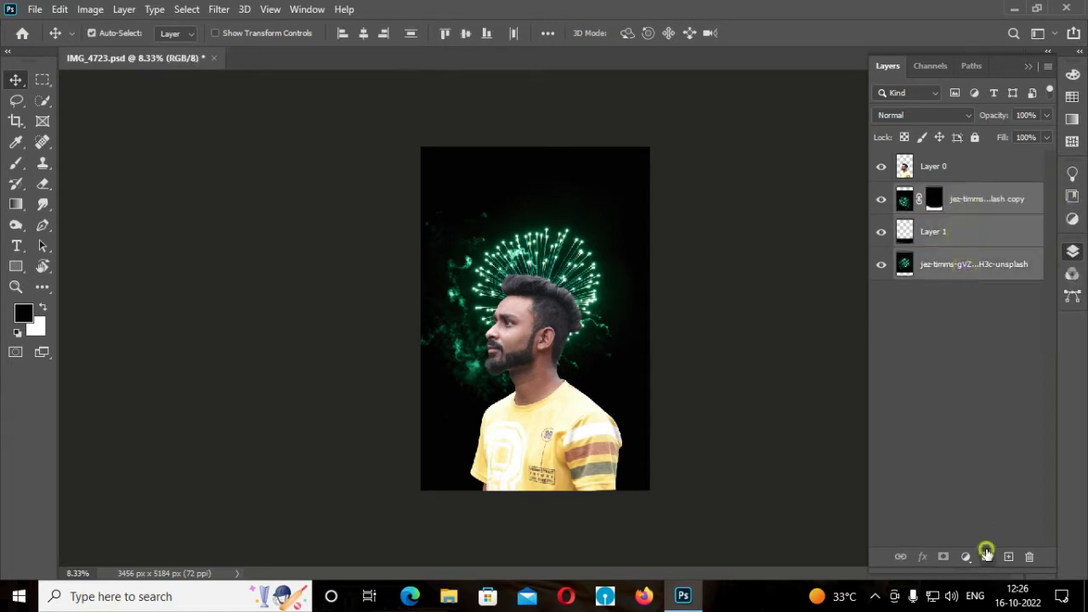
click(986, 554)
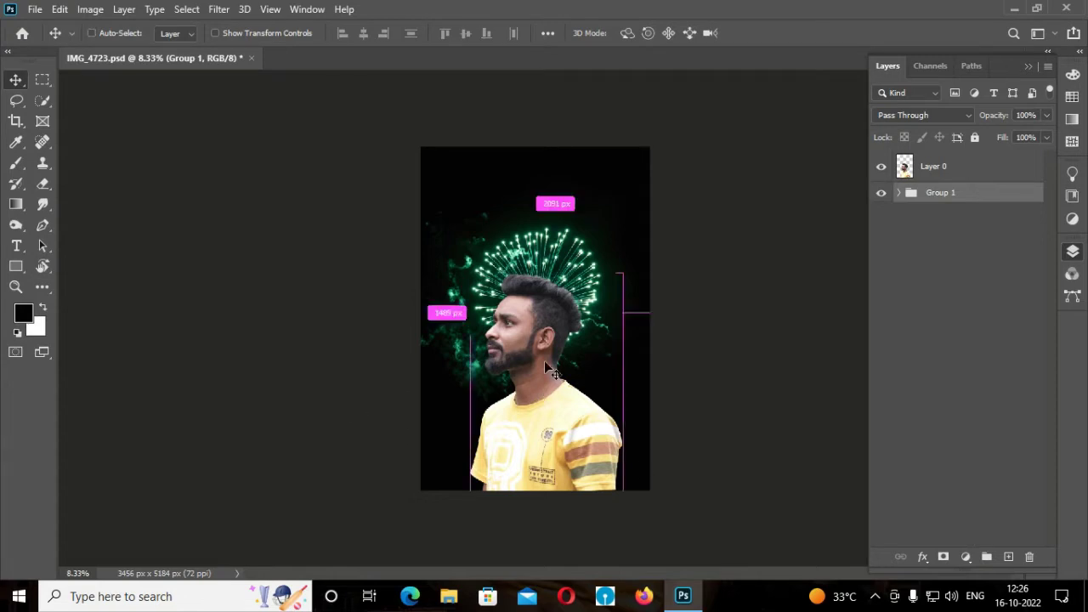
Drag the man so his head sits in front of the firework burst.
scroll(545, 361, up, 2)
scroll(544, 360, down, 2)
drag(555, 437, 568, 459)
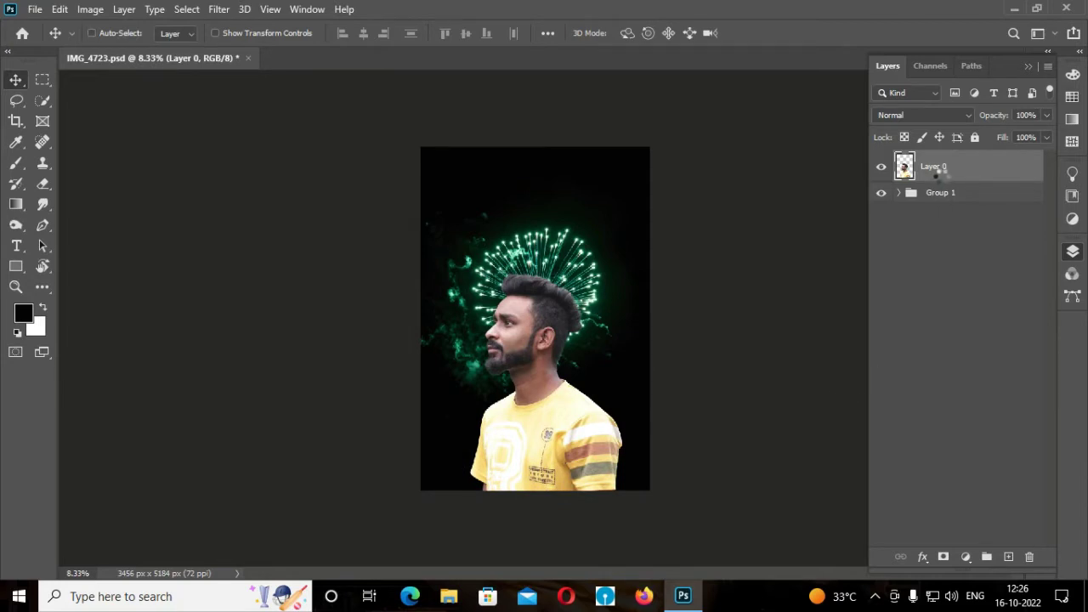
In Camera Raw on Layer 0, set exposure -0.40, shadows +100, whites +17, and apply.
key(ctrl+shift+a)
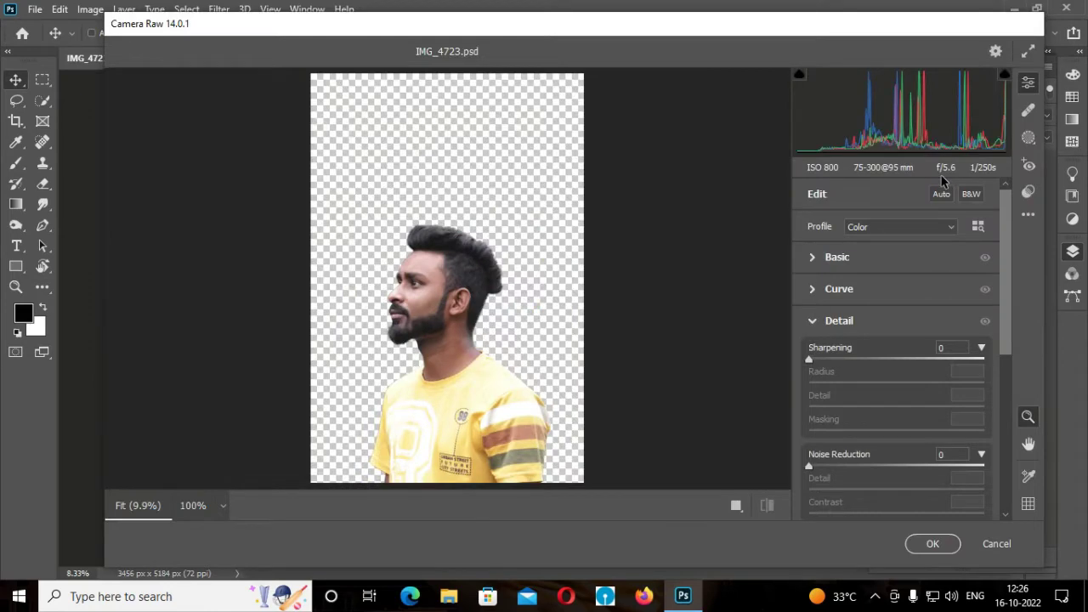
click(736, 505)
click(812, 321)
click(812, 256)
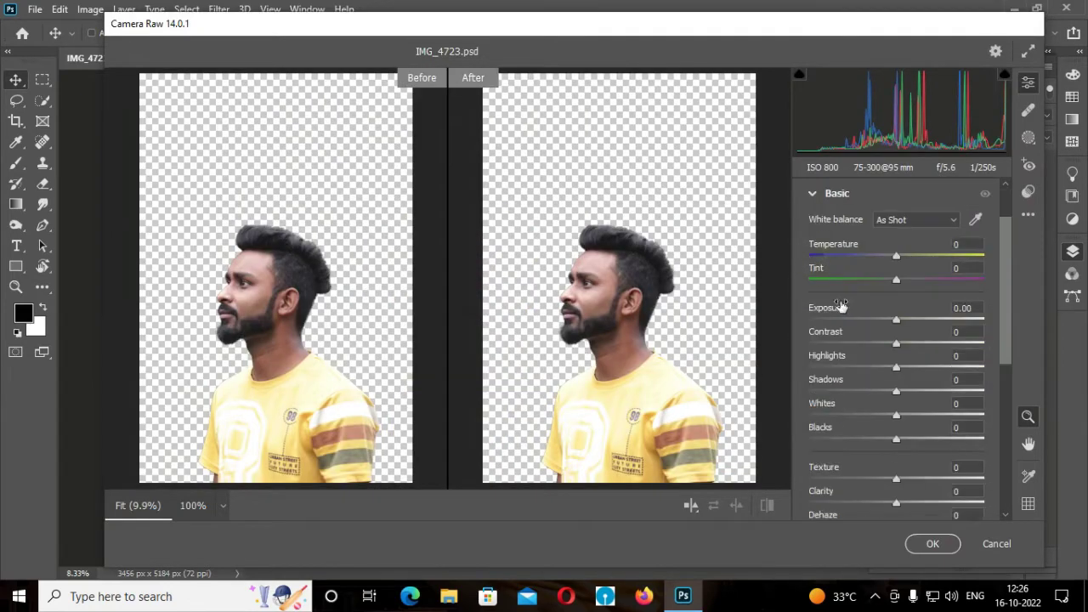
mouse_move(846, 314)
mouse_down()
mouse_move(850, 333)
mouse_move(753, 355)
mouse_up()
drag(832, 386, 925, 383)
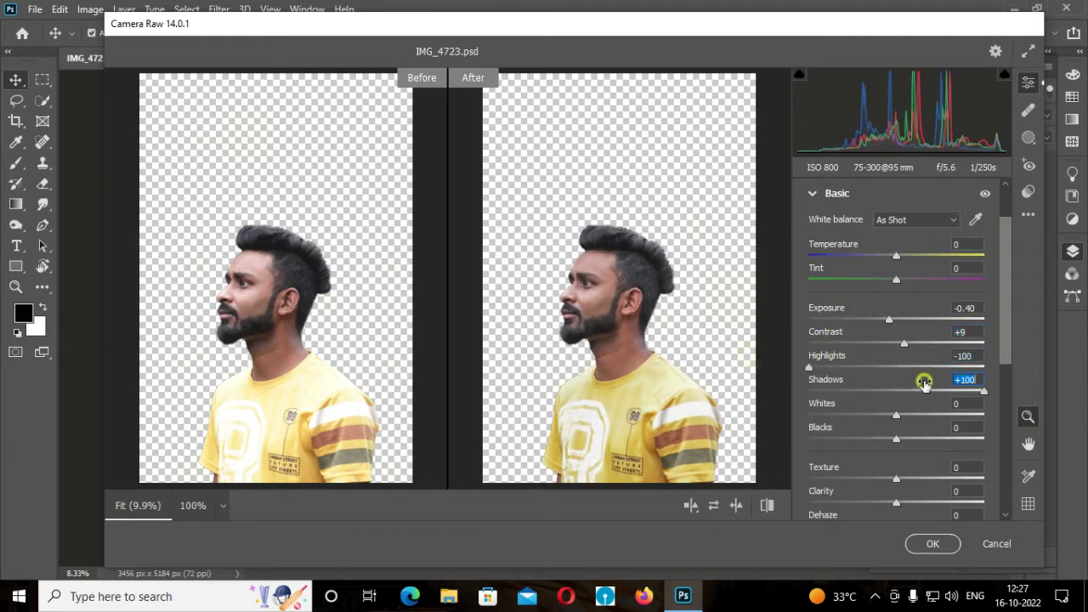
mouse_move(851, 406)
mouse_down()
mouse_move(865, 406)
mouse_move(849, 425)
mouse_up()
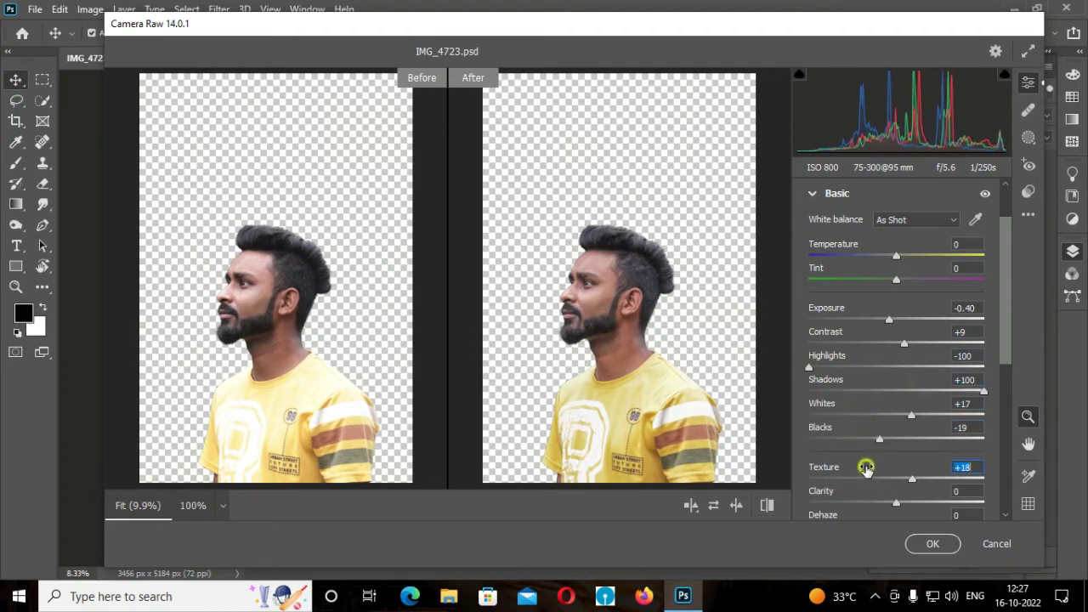
scroll(865, 468, down, 2)
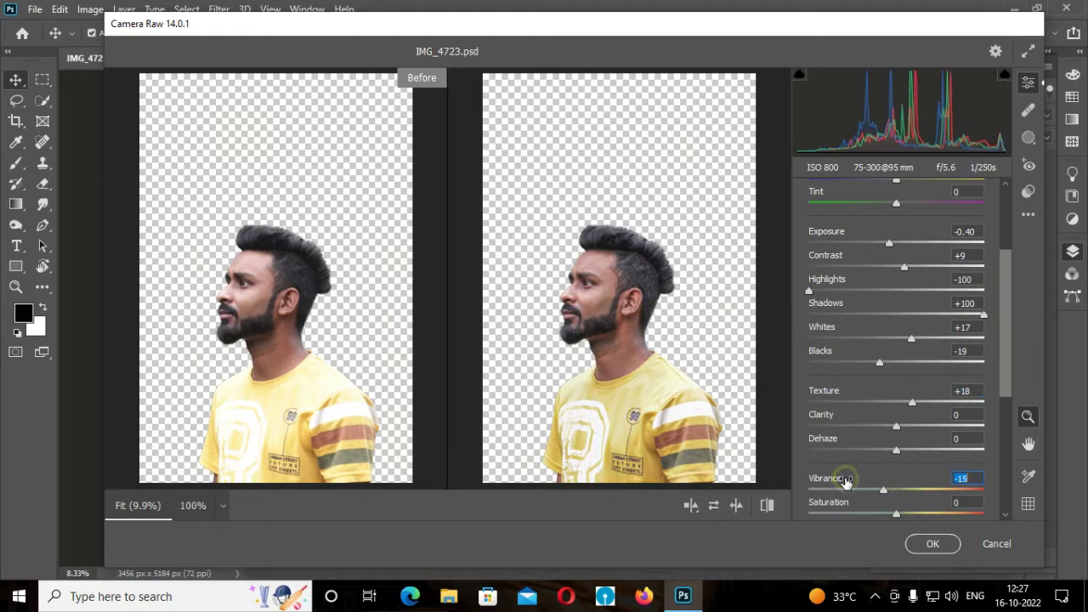
scroll(848, 433, up, 3)
click(812, 246)
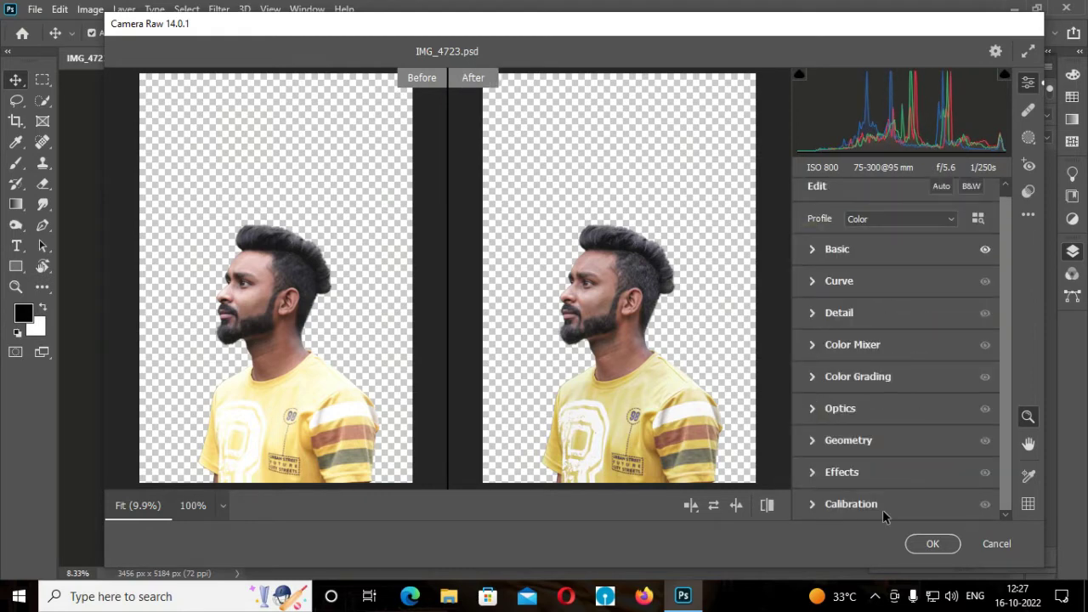
click(934, 545)
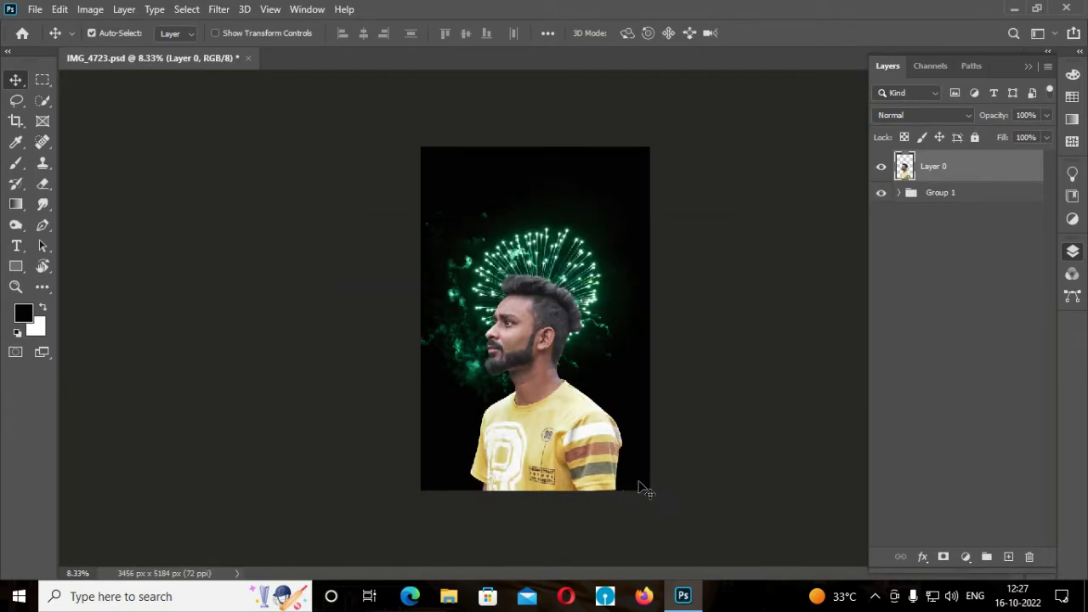
Burn the man's jaw, sideburn, moustache and chin darker.
key(ctrl+plus)
key(ctrl+plus)
key(ctrl+plus)
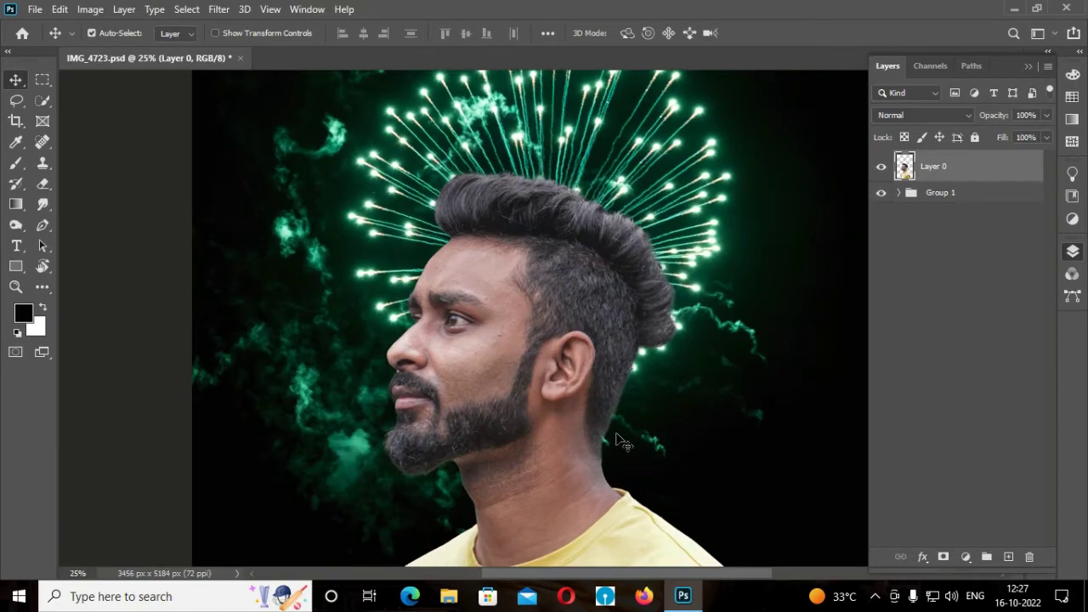
key(ctrl+plus)
click(16, 225)
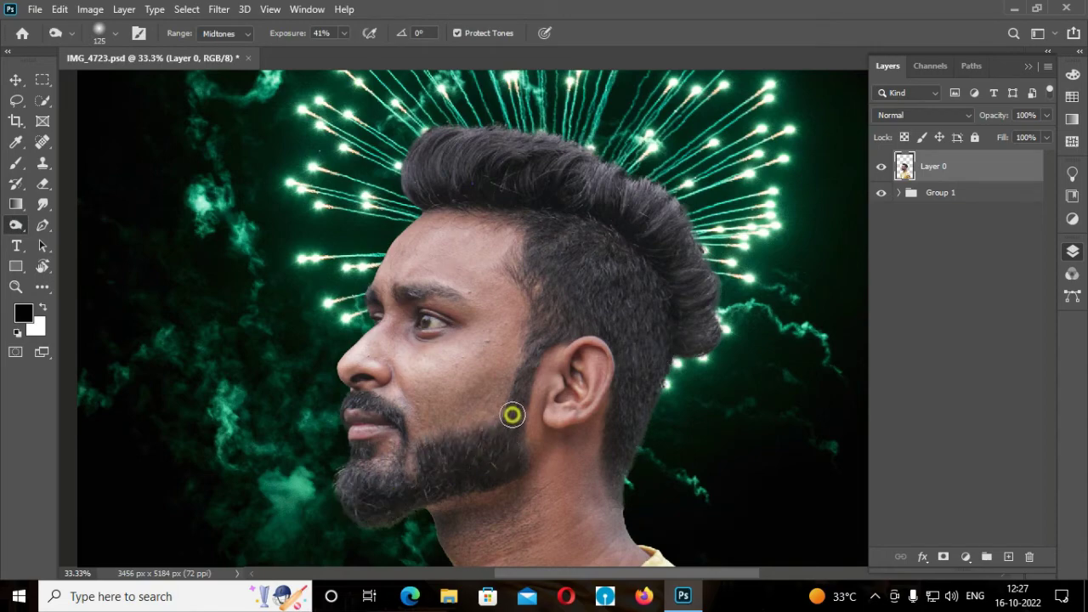
drag(512, 415, 538, 342)
drag(384, 406, 384, 499)
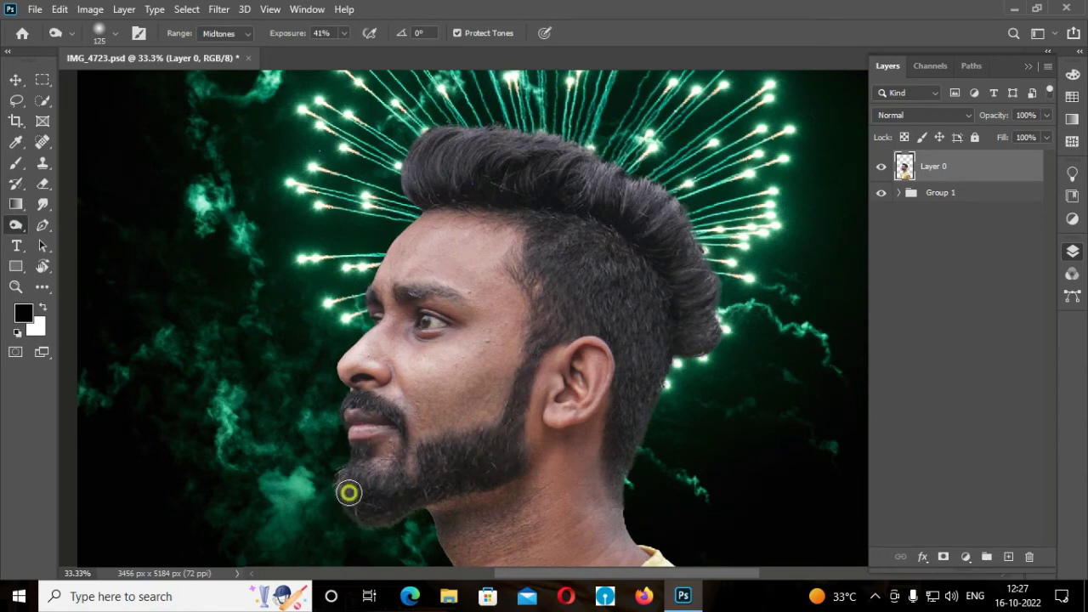
key(ctrl+minus)
key(ctrl+minus)
key(ctrl+minus)
key(ctrl+minus)
Add a Selective Color layer on the man targeting Blacks, then select the fireworks group.
click(965, 556)
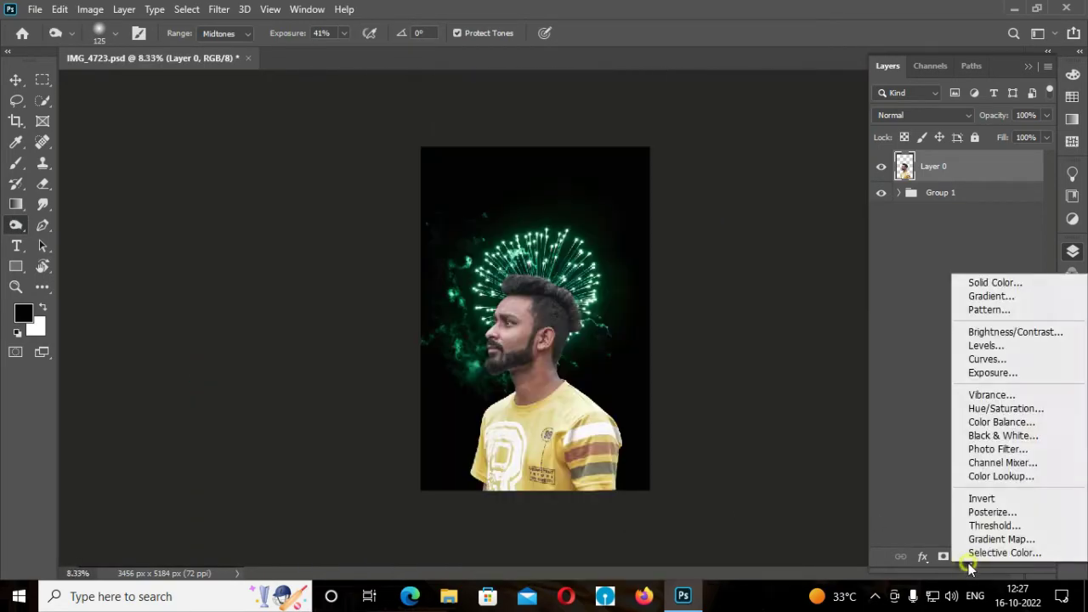
click(846, 247)
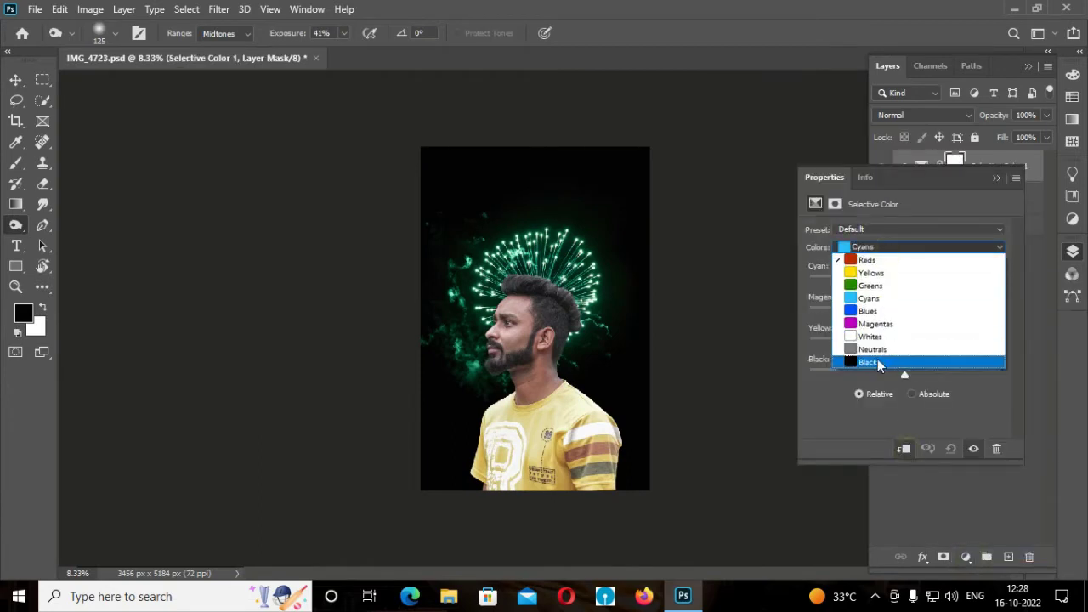
click(903, 364)
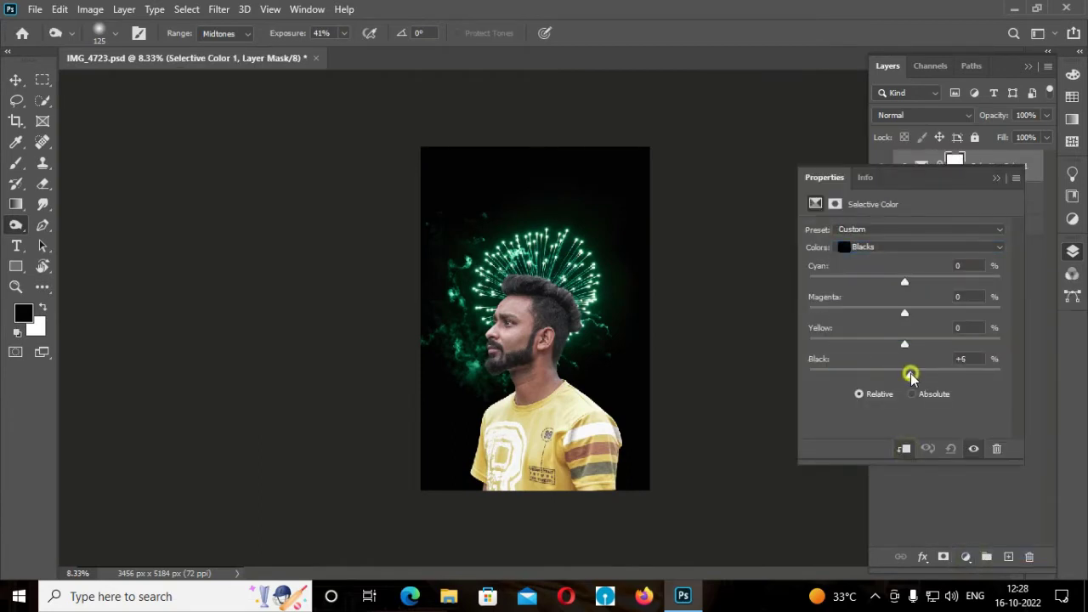
click(996, 177)
click(15, 80)
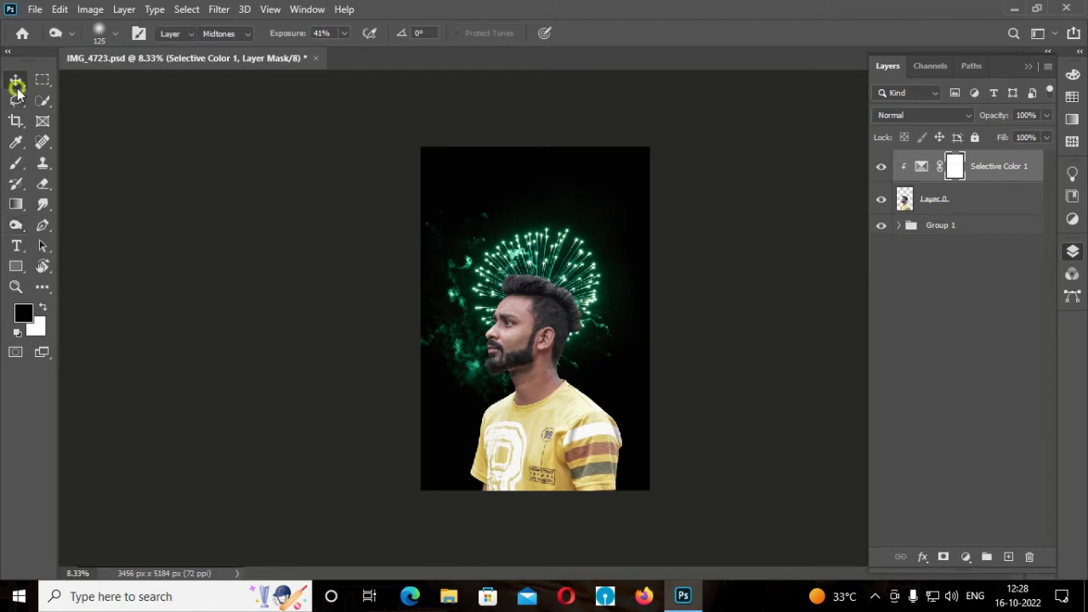
click(938, 228)
Give the fireworks group a Hue/Saturation layer (Hue +8, Saturation -50) plus a new empty layer.
click(966, 556)
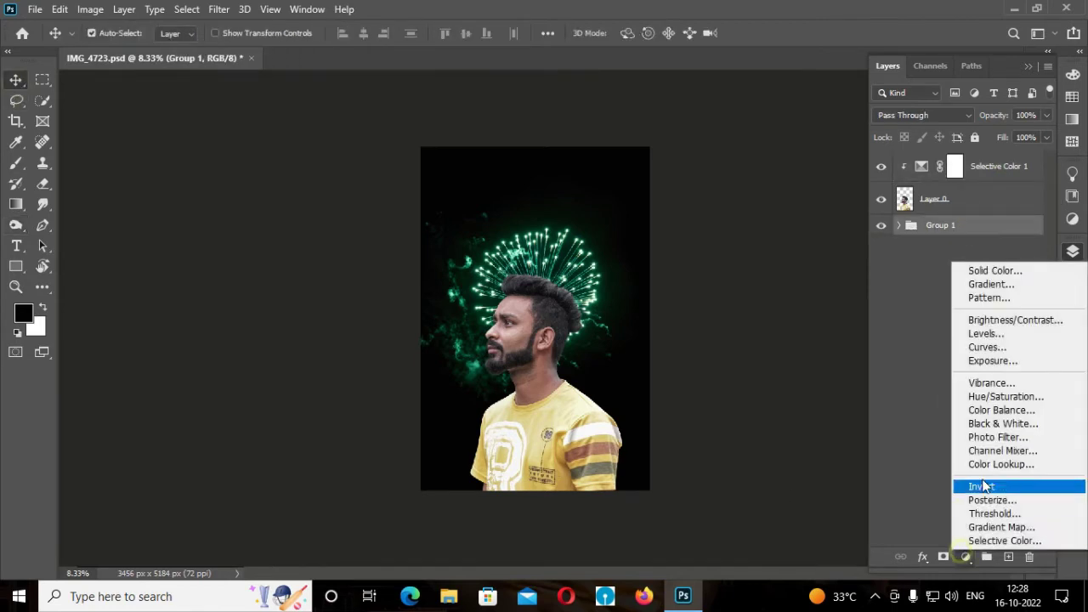
click(992, 395)
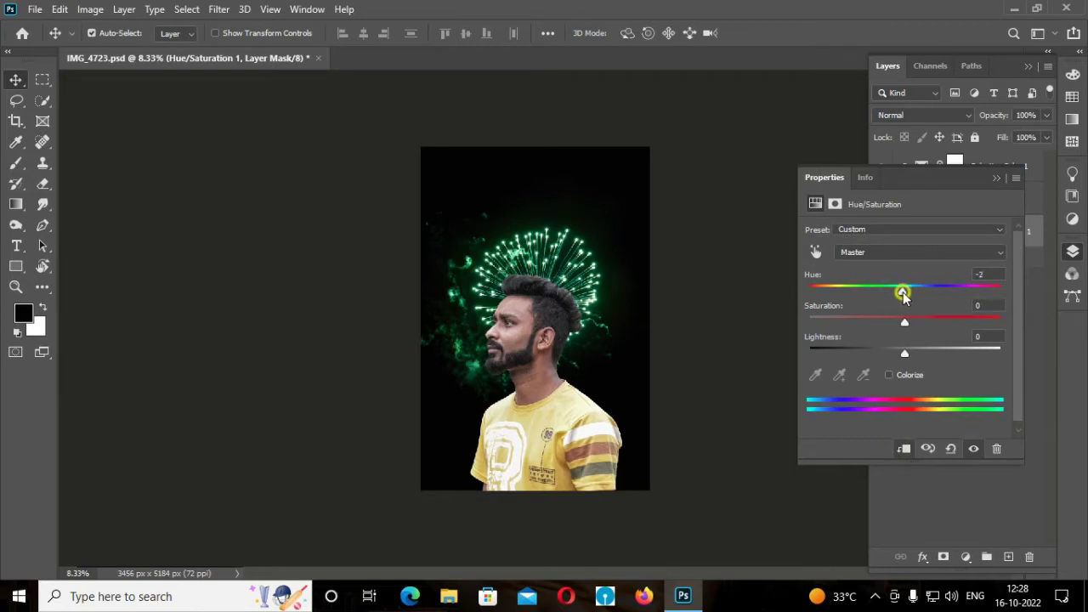
drag(930, 328, 848, 329)
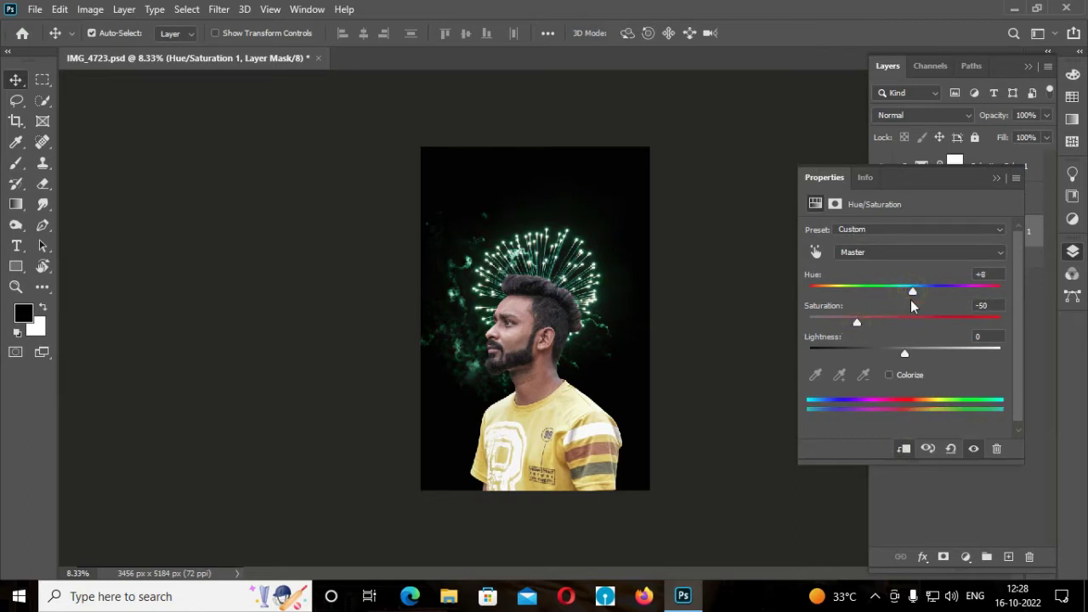
key(Escape)
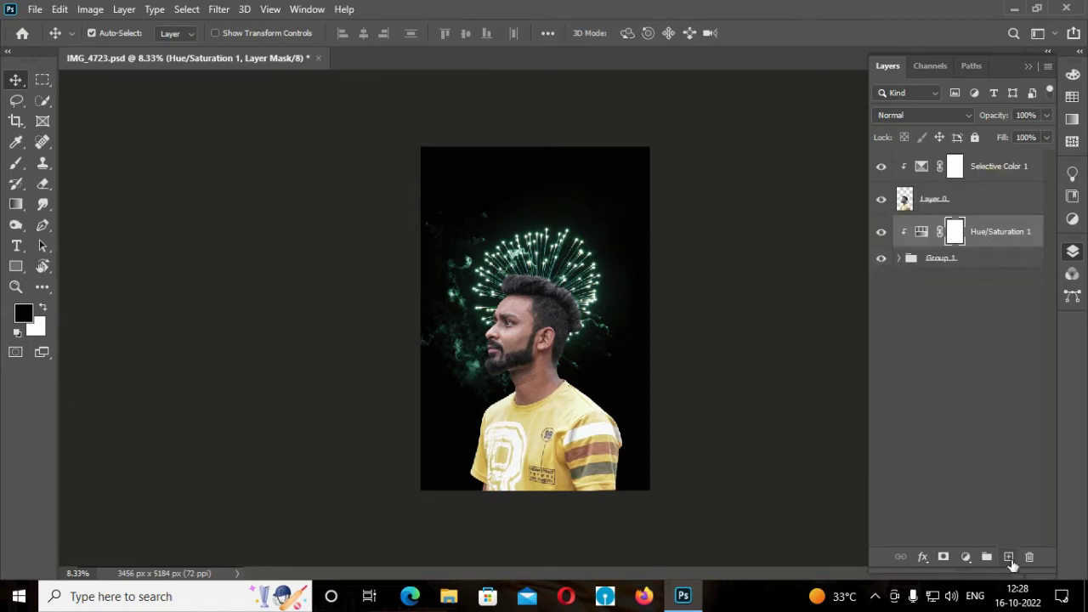
click(1010, 560)
click(15, 163)
Paint a large soft white glow behind the man's head at 59% opacity.
click(43, 307)
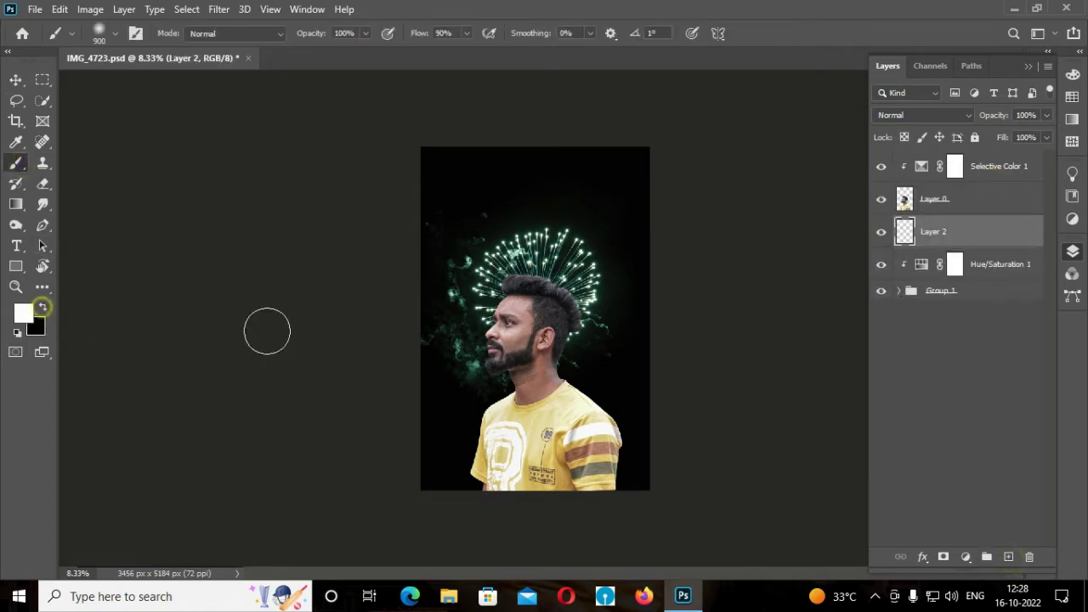
key(bracketright)
key(bracketright)
key(bracketright)
click(534, 311)
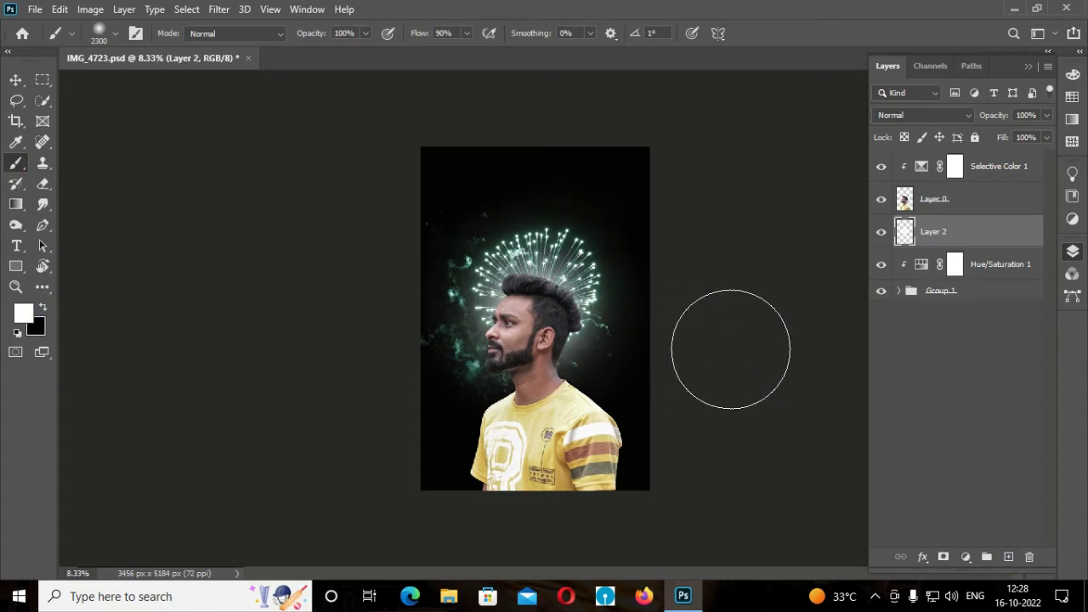
drag(995, 117, 974, 117)
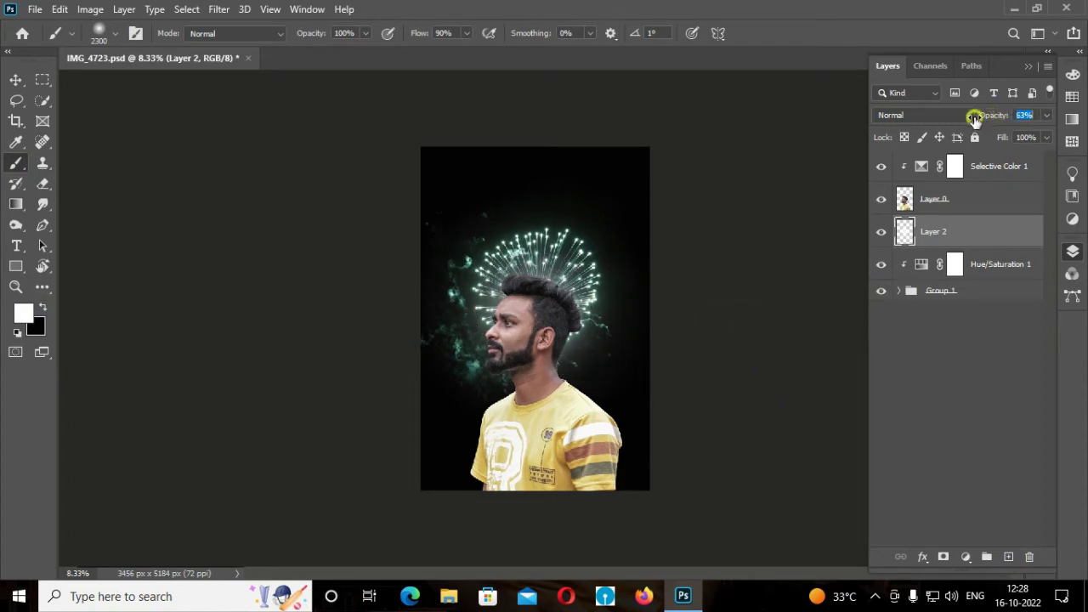
key(ctrl+plus)
key(ctrl+plus)
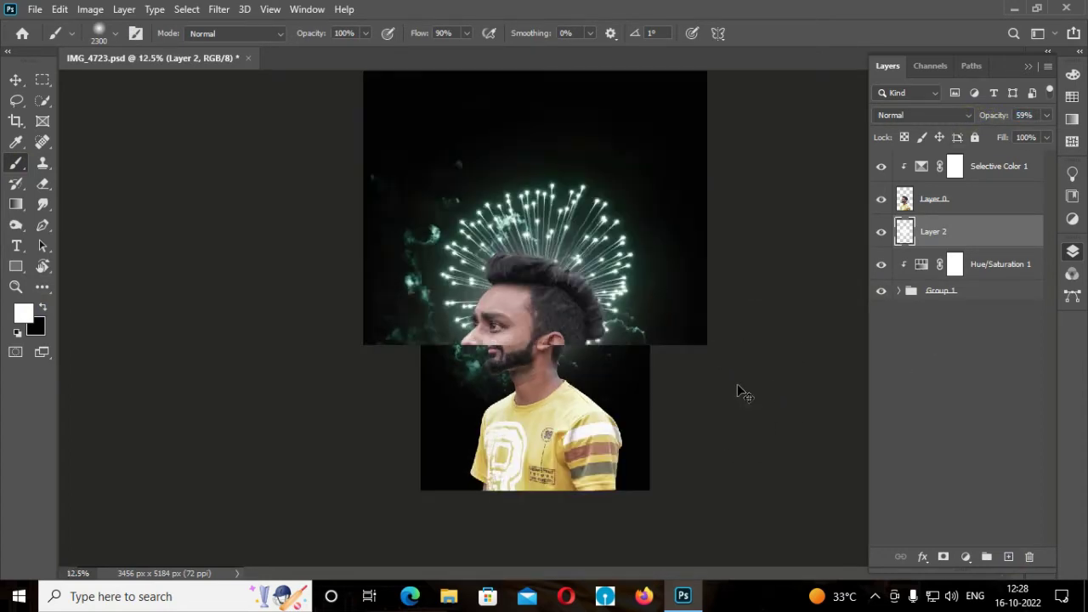
key(ctrl+minus)
key(ctrl+minus)
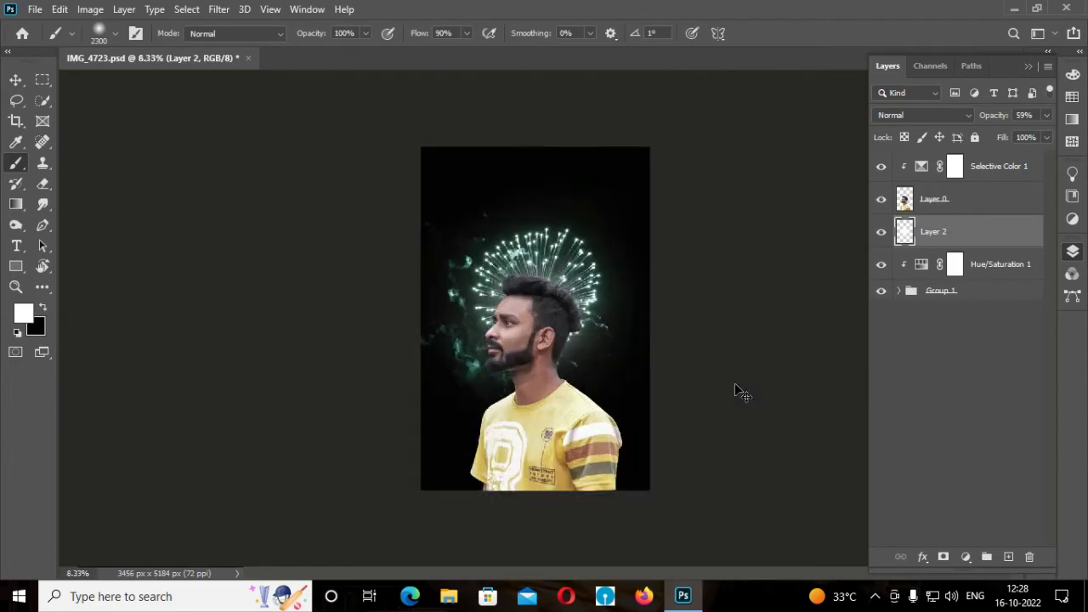
key(ctrl+plus)
key(ctrl+plus)
Mask the glow layer and paint black to hide it near the man's shoulder.
click(943, 557)
key(x)
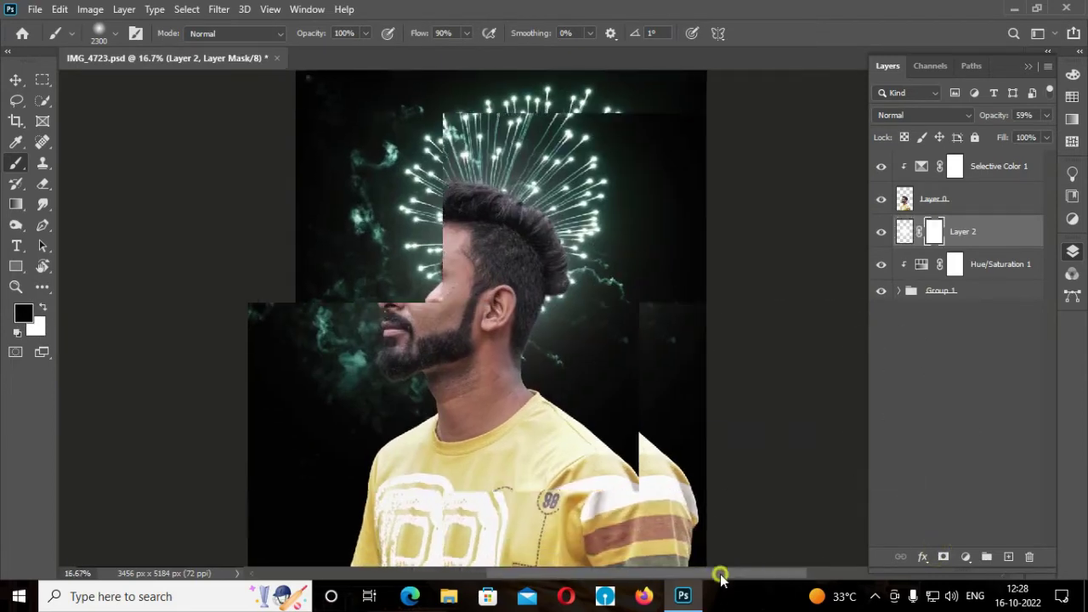
key(bracketleft)
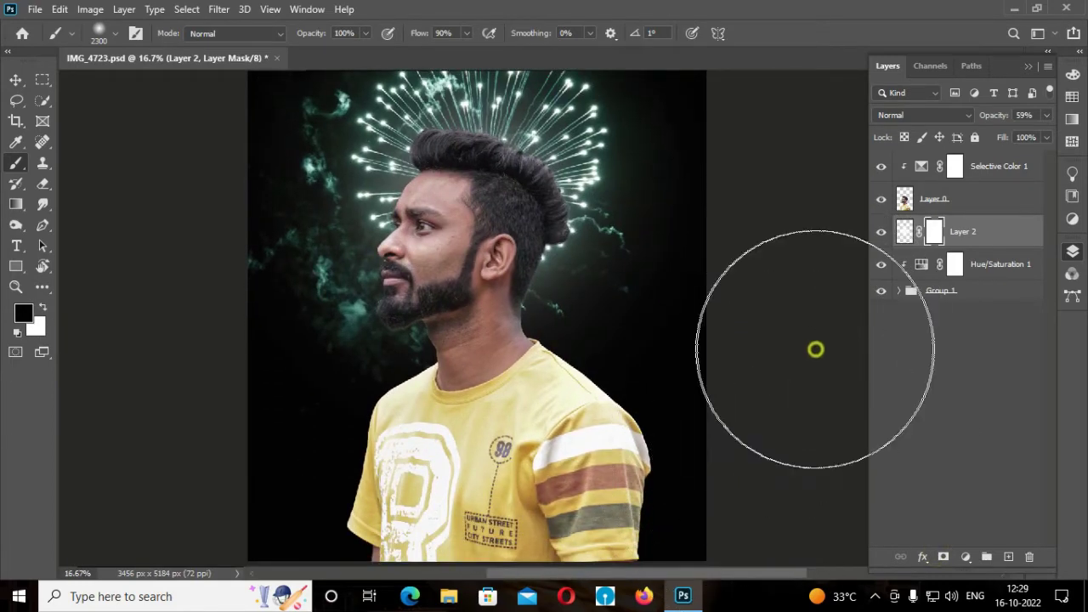
drag(816, 348, 624, 382)
key(bracketleft)
key(bracketleft)
key(bracketleft)
key(bracketleft)
key(bracketleft)
key(bracketleft)
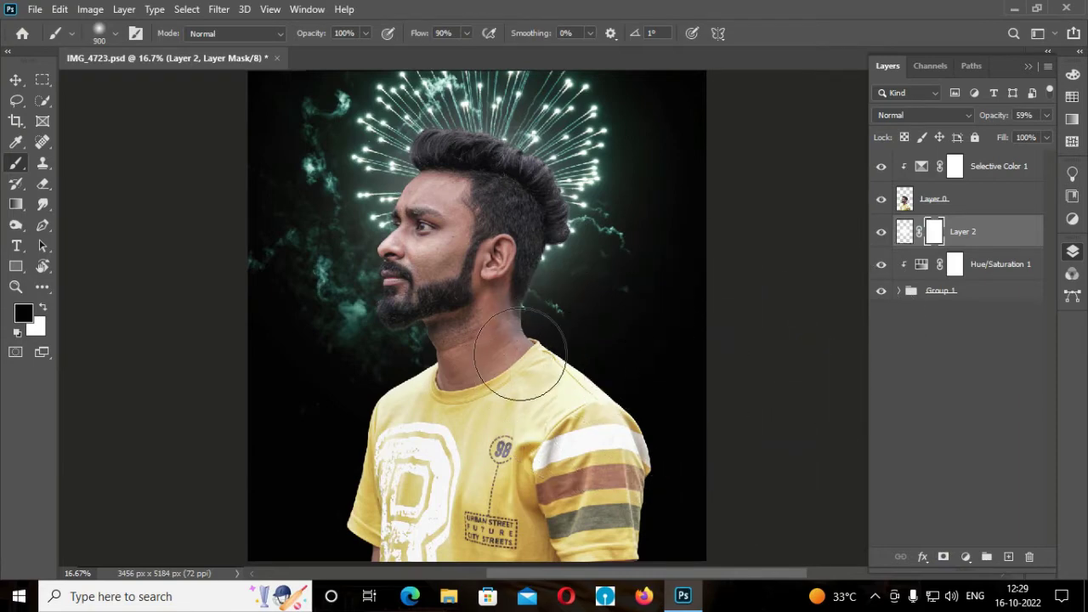
scroll(421, 357, up, 3)
Add a new layer above the man and brush white along his head edge.
click(978, 204)
key(x)
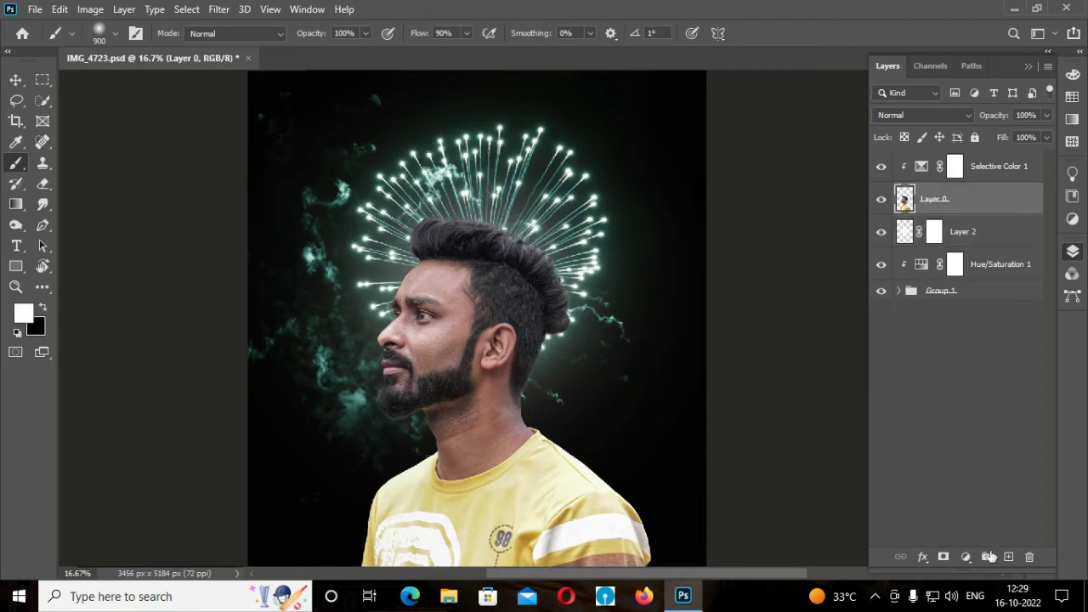
click(1008, 557)
key(ctrl+plus)
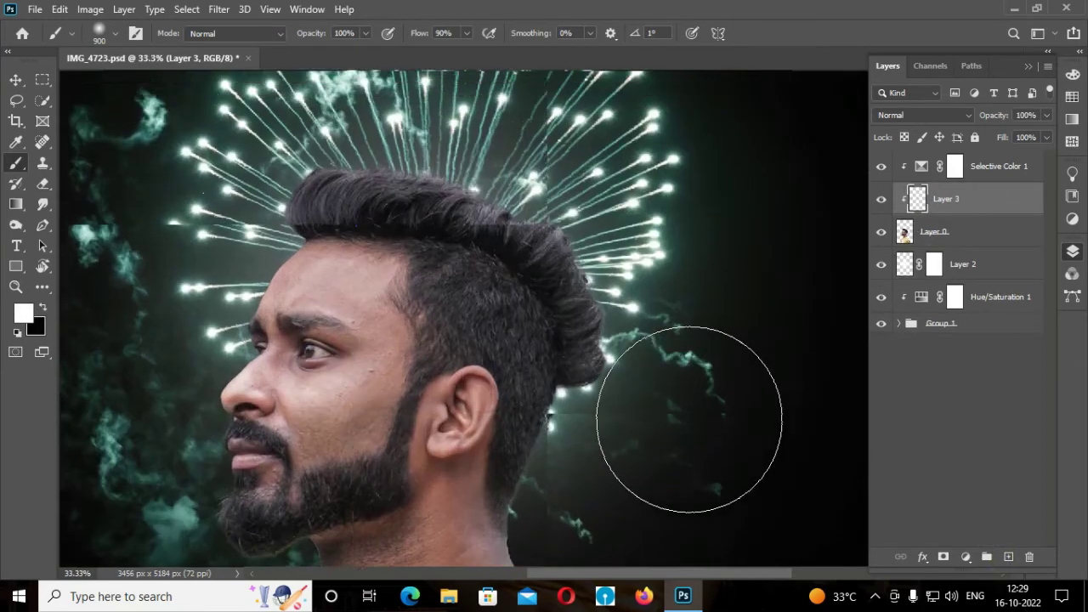
key(bracketleft)
key(bracketleft)
key(bracketleft)
drag(379, 158, 348, 147)
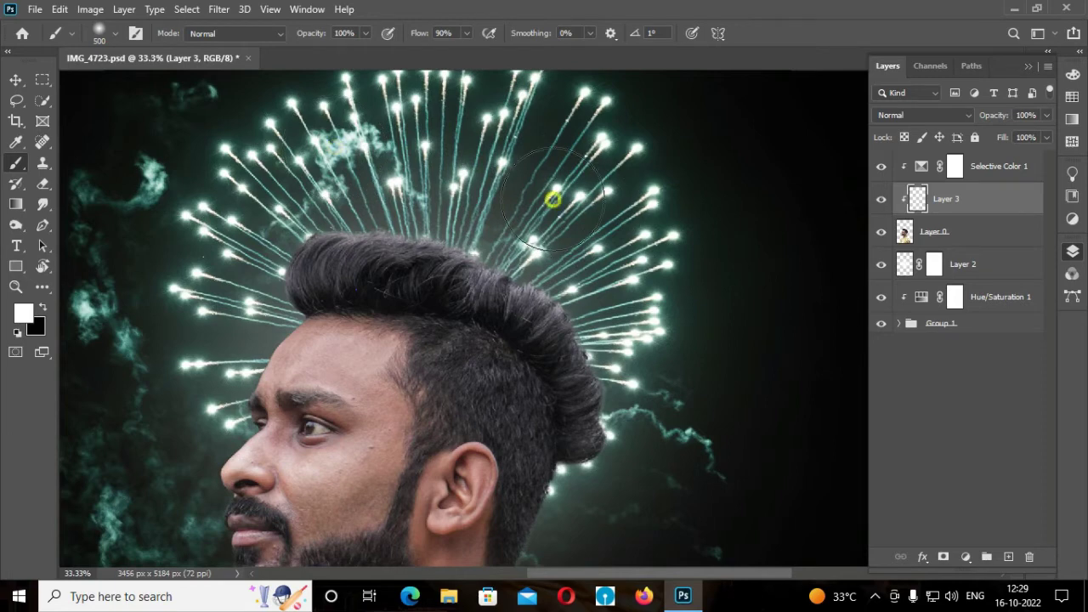
scroll(718, 425, down, 1)
scroll(621, 388, down, 3)
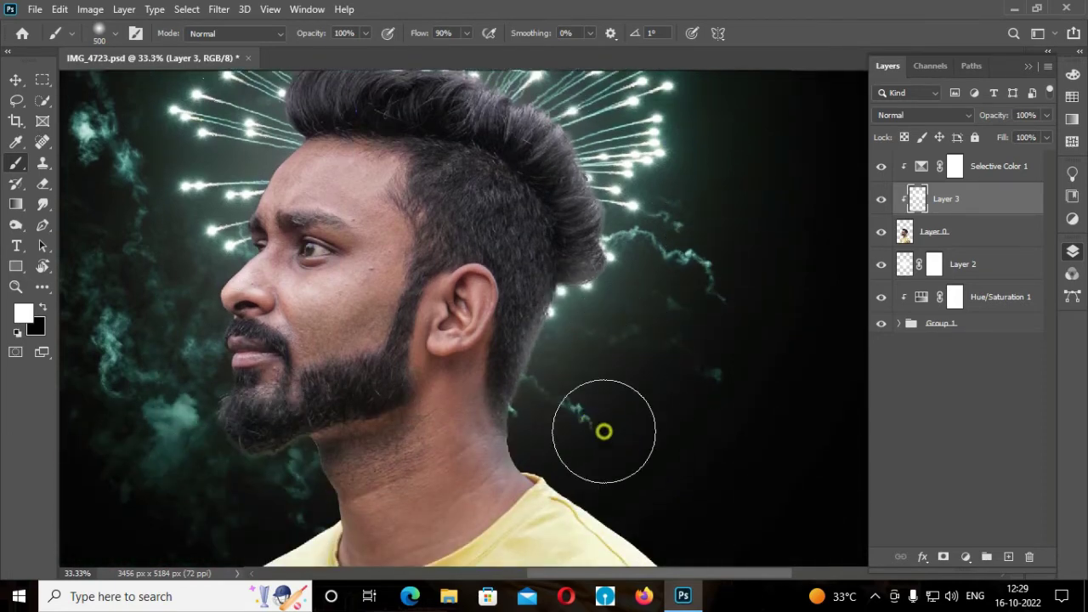
Refine the neck and head edges with smaller brushes, then reselect Layer 0.
key(bracketleft)
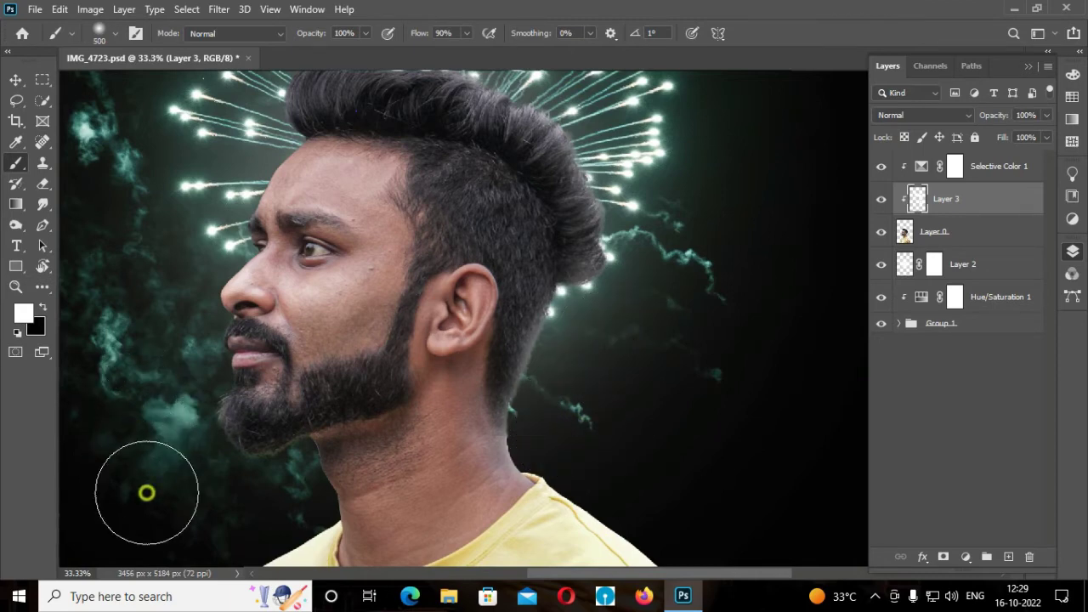
key(bracketleft)
key(bracketleft)
key(bracketleft)
scroll(268, 492, down, 3)
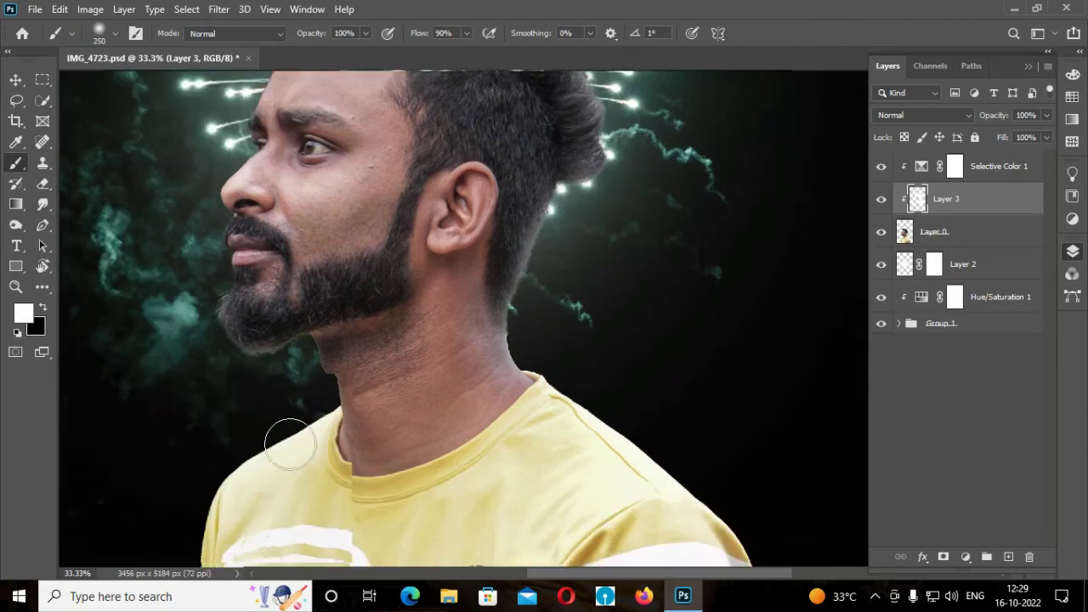
key(bracketleft)
key(bracketleft)
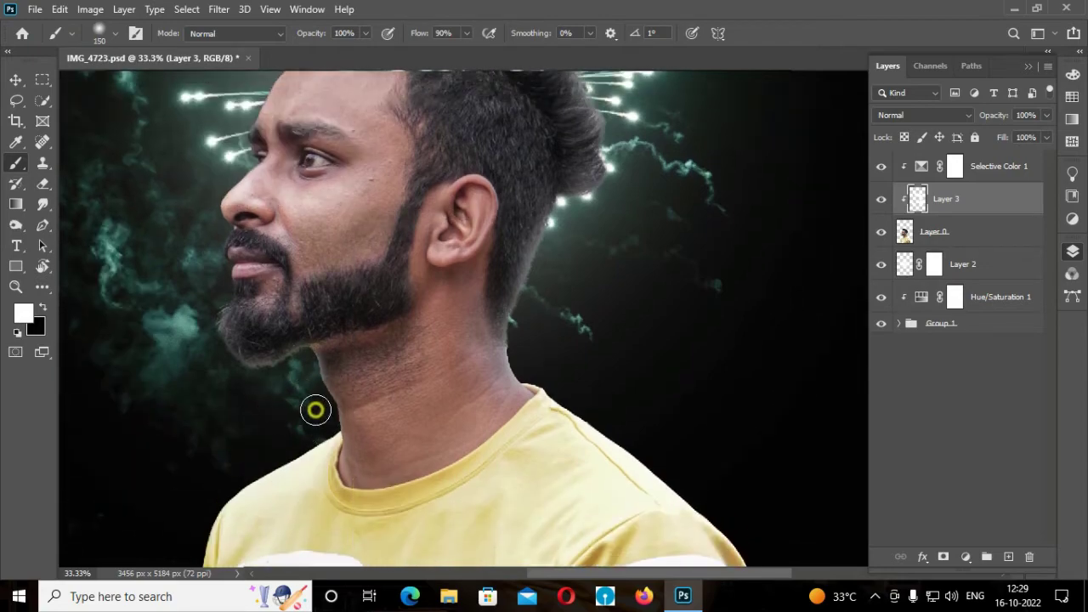
scroll(246, 428, up, 1)
scroll(201, 400, up, 3)
key(bracketright)
key(bracketright)
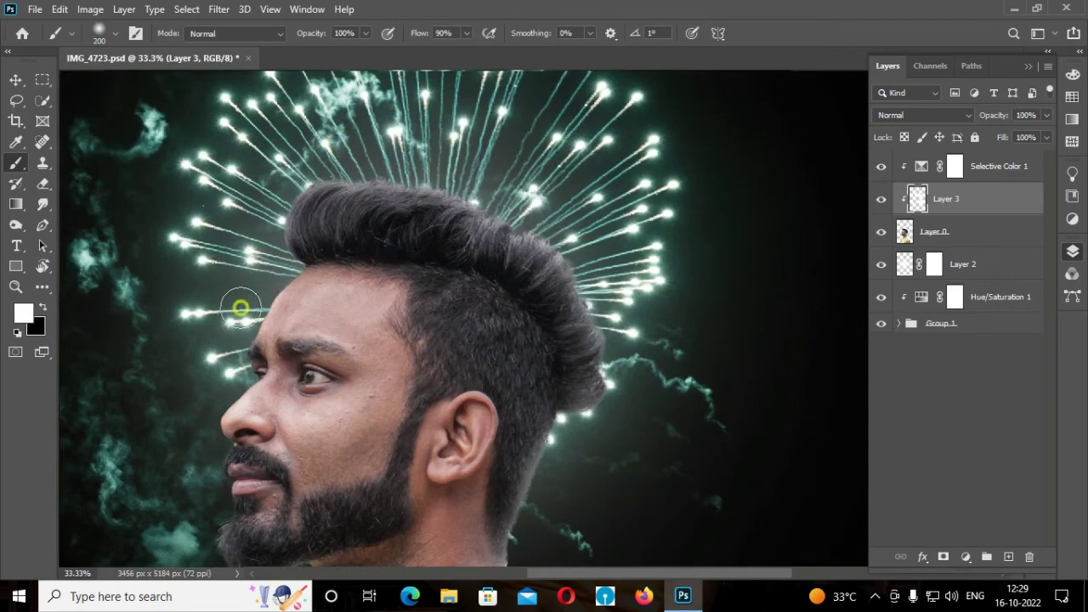
key(ctrl+minus)
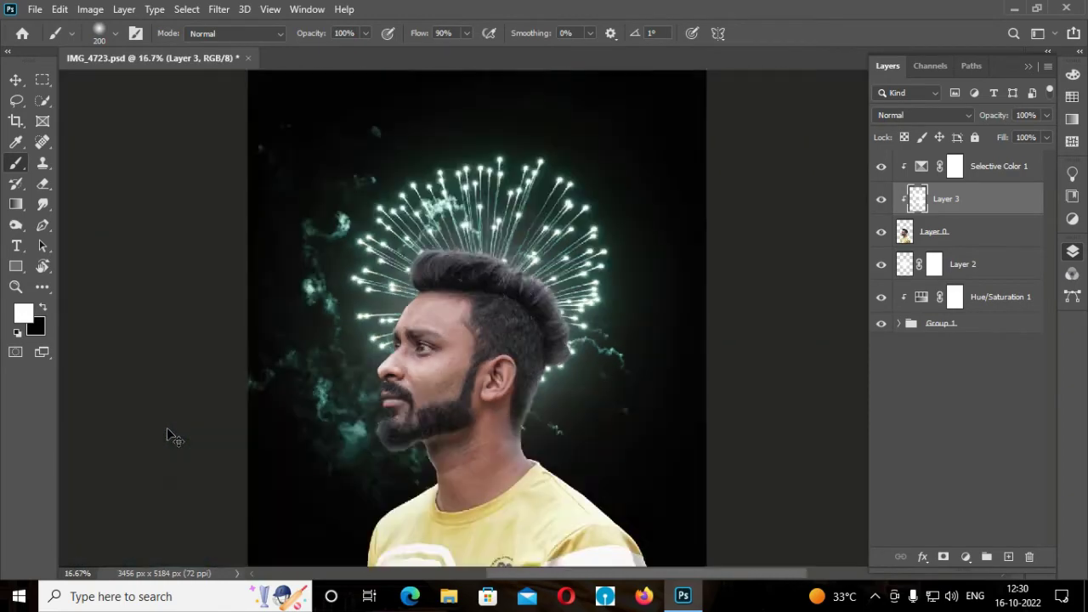
key(ctrl+minus)
click(949, 237)
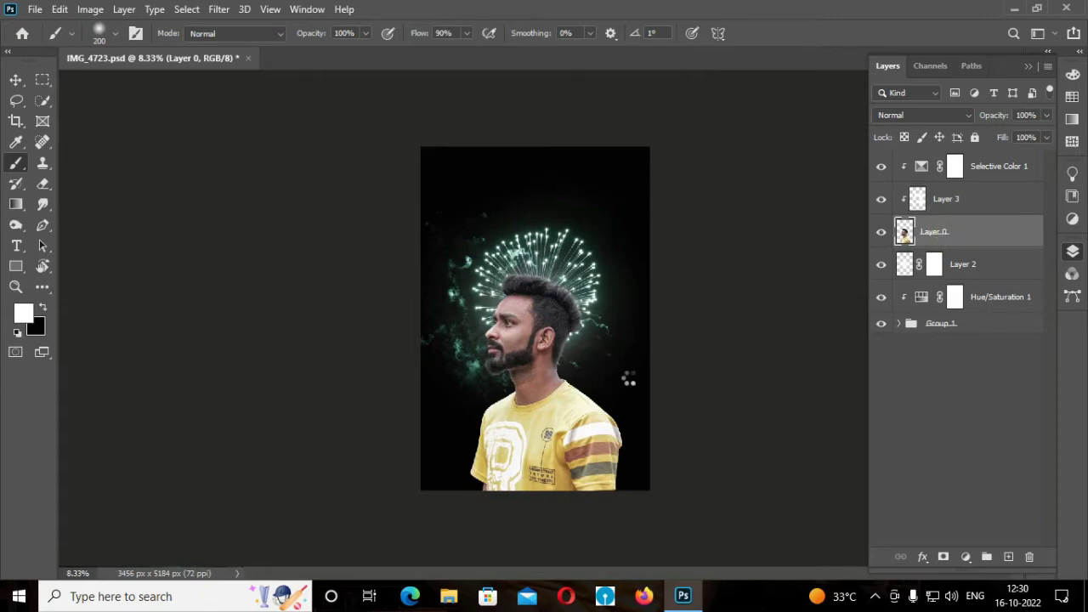
In Camera Raw's Color Mixer, set Greens and Yellows saturation to -100.
key(ctrl+shift+a)
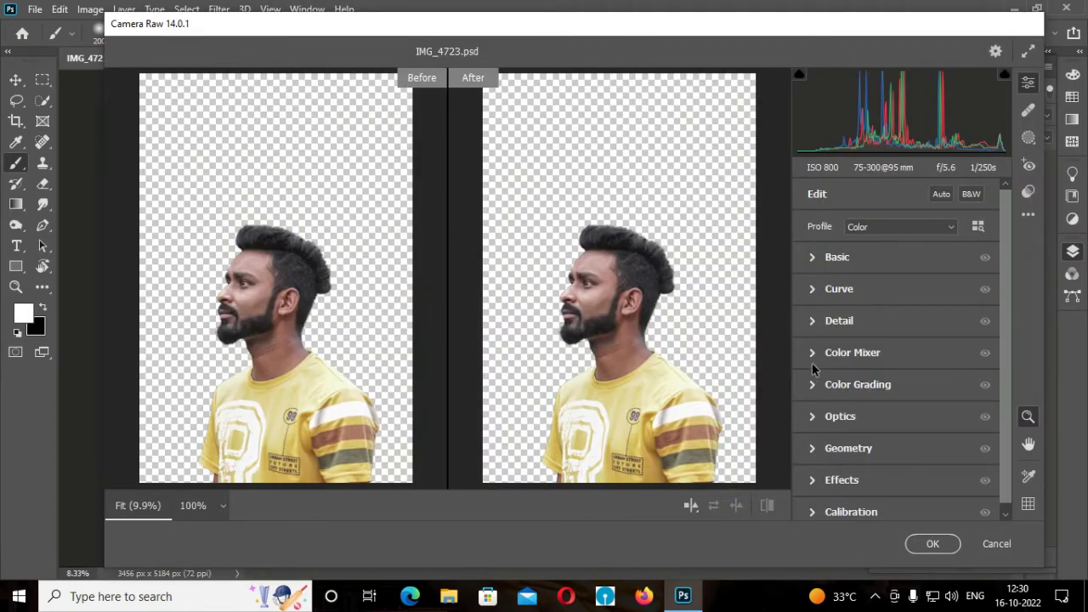
click(812, 359)
drag(833, 383, 791, 383)
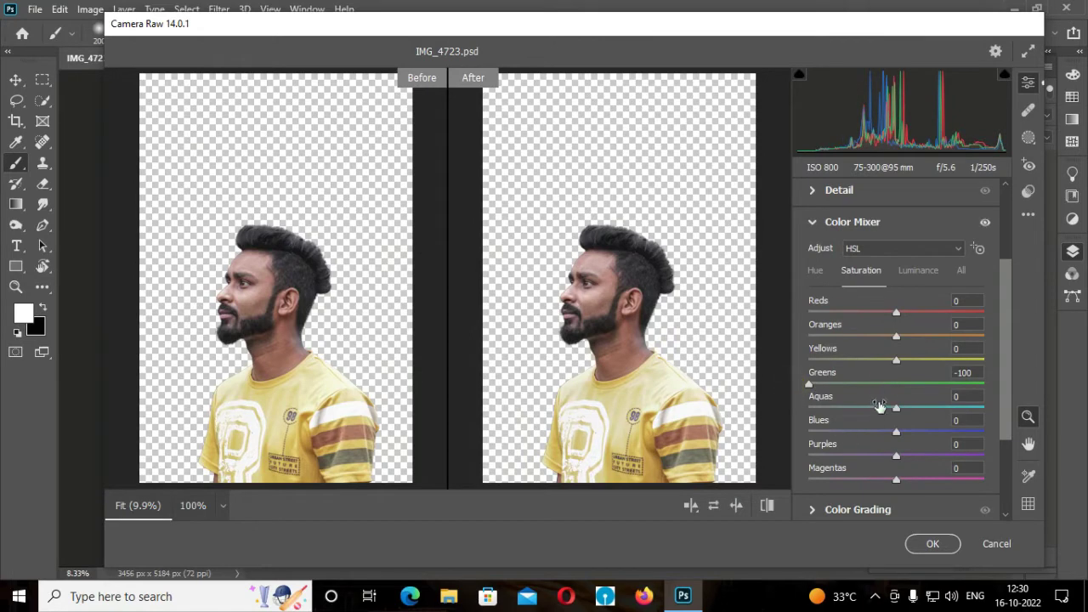
drag(896, 360, 808, 361)
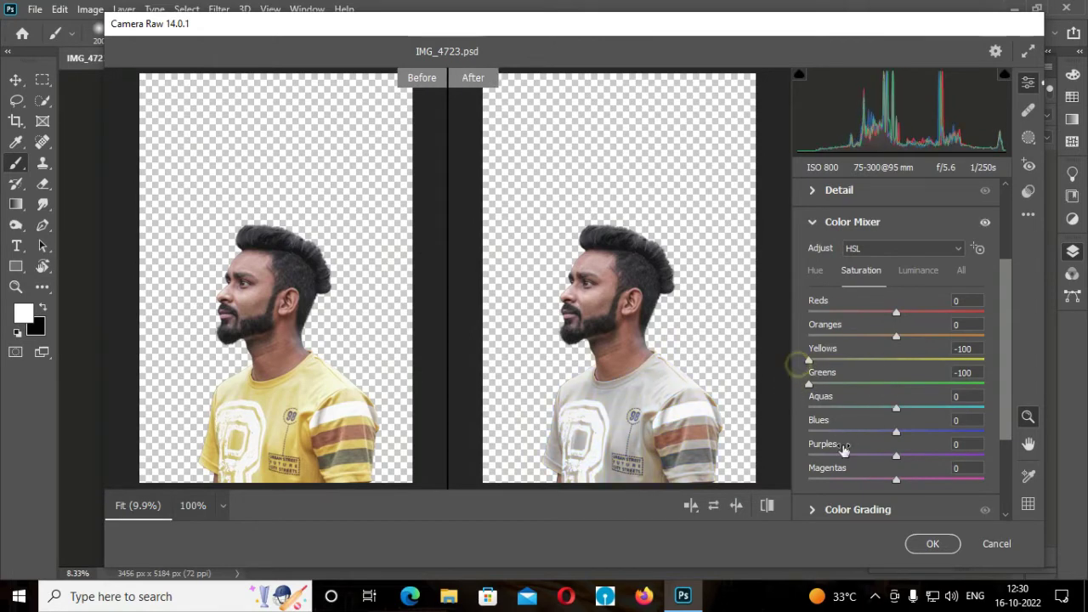
click(933, 544)
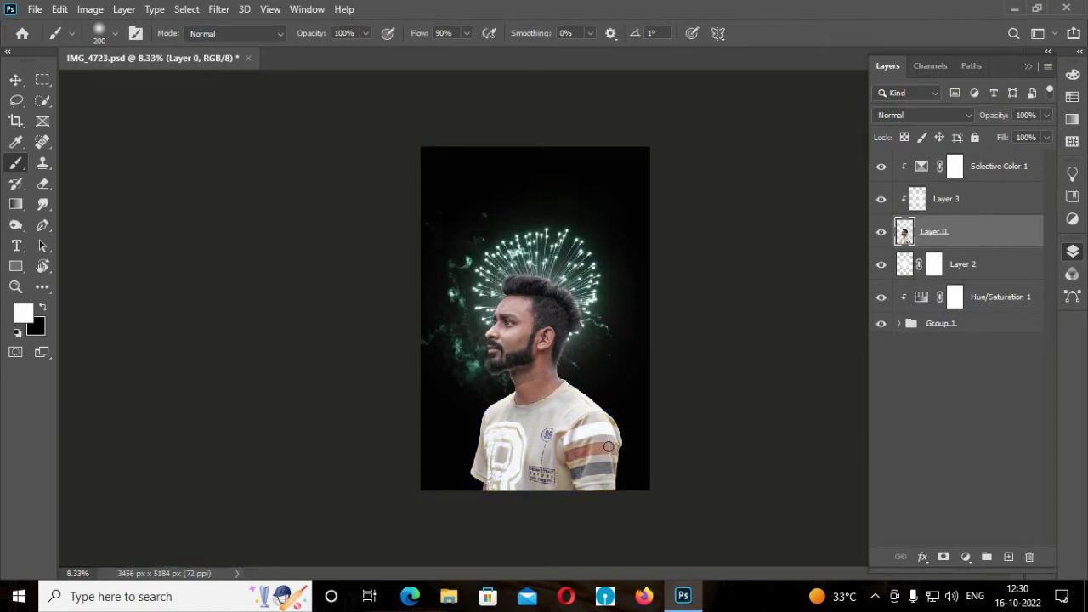
key(ctrl+plus)
key(ctrl+minus)
key(ctrl+plus)
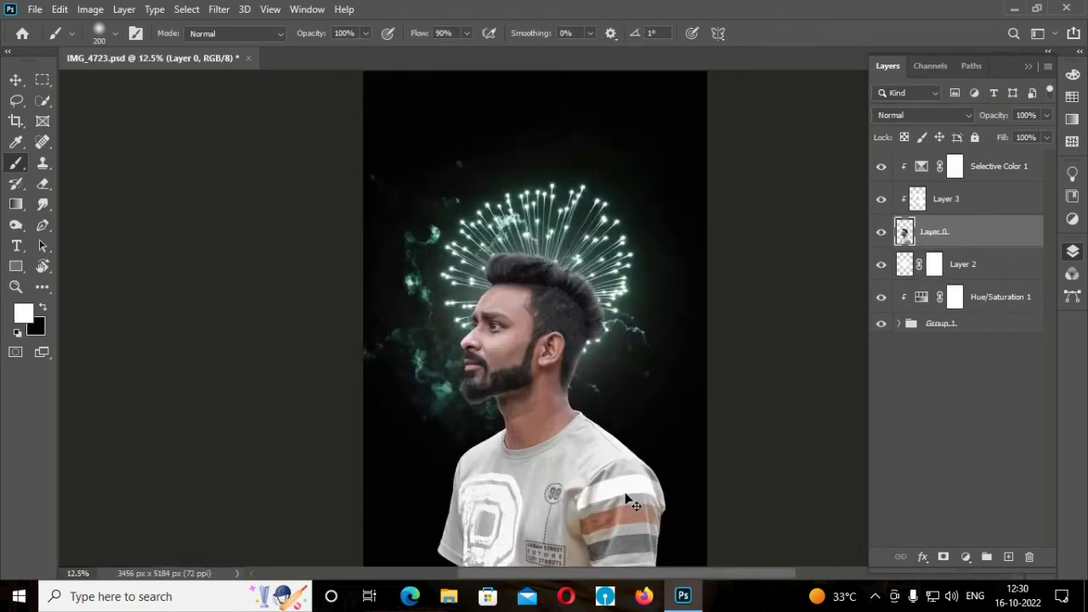
key(ctrl+minus)
Stamp the visible layers into a merged copy, then delete the merged layers again.
key(v)
click(994, 170)
key(x)
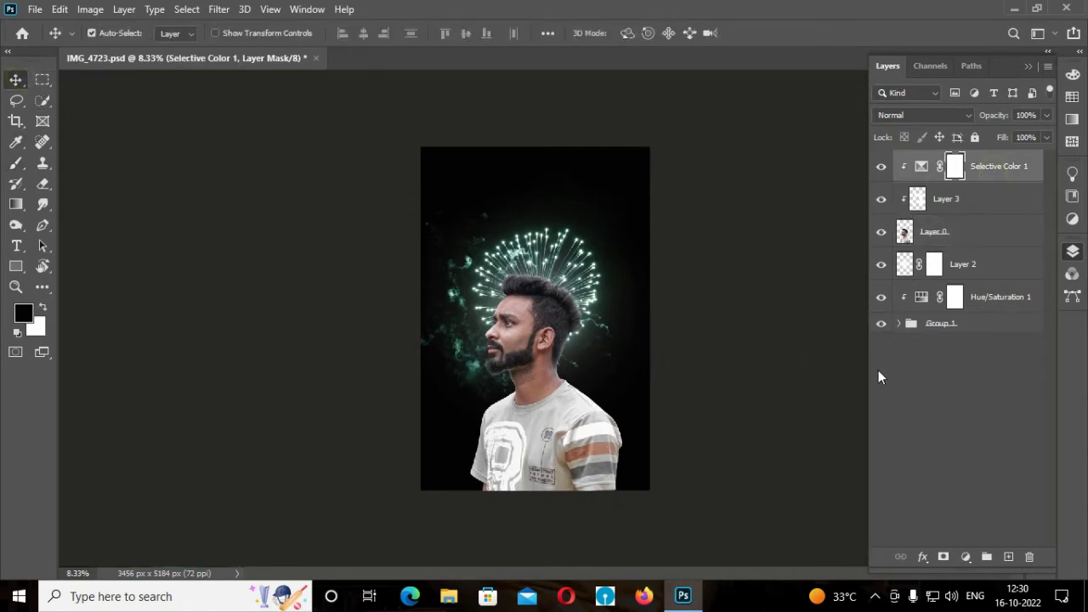
key(ctrl+alt+shift+e)
key(x)
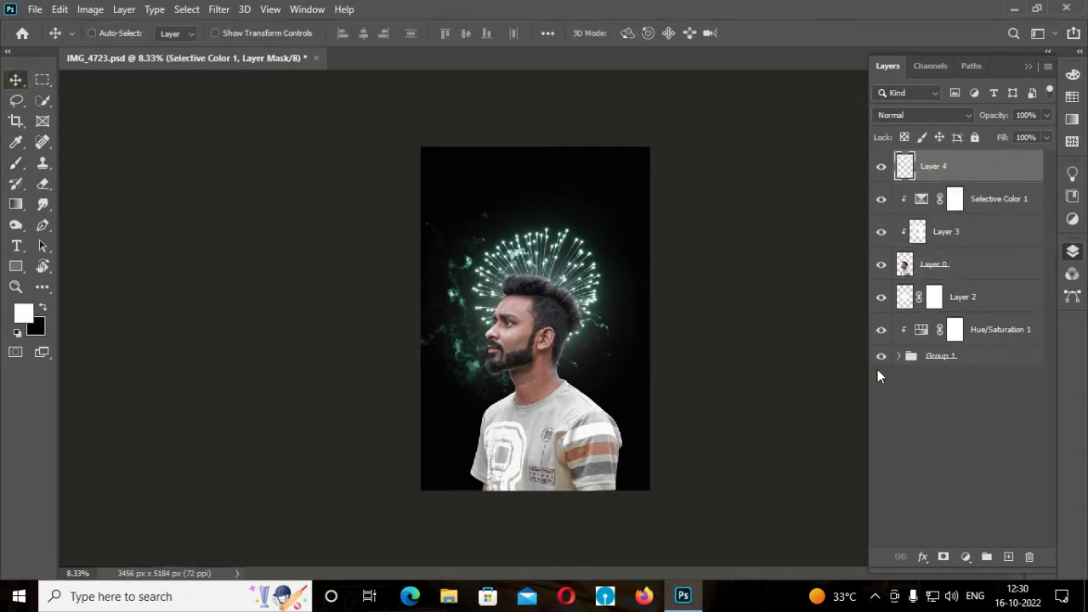
key(ctrl+j)
key(Delete)
key(Delete)
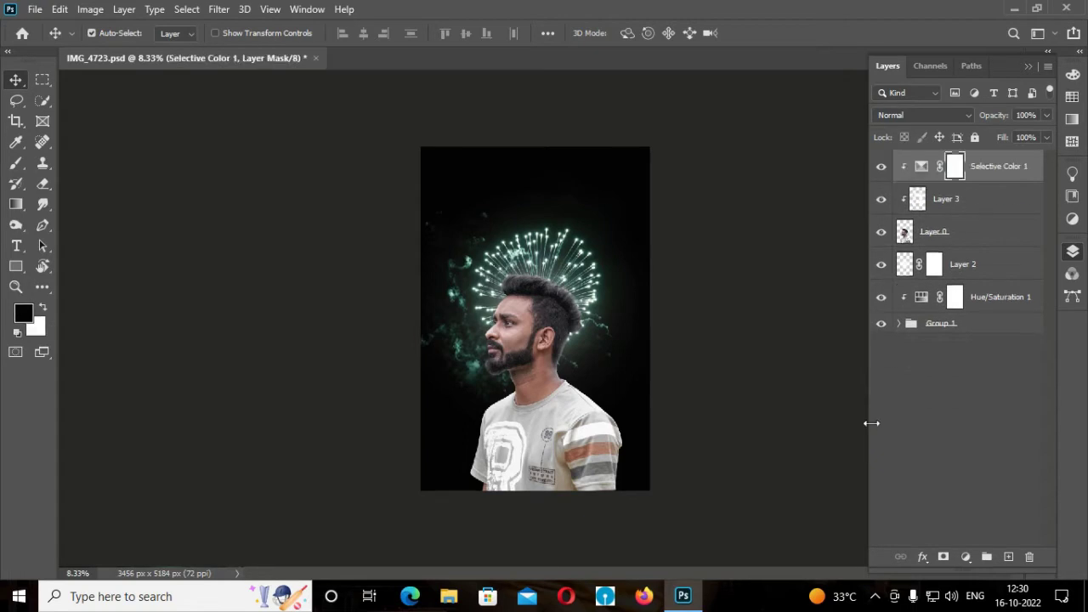
click(964, 230)
Add a new empty top layer and set up a huge soft black brush, zoomed out.
click(1012, 166)
click(1008, 557)
key(b)
right_click(522, 162)
key(Escape)
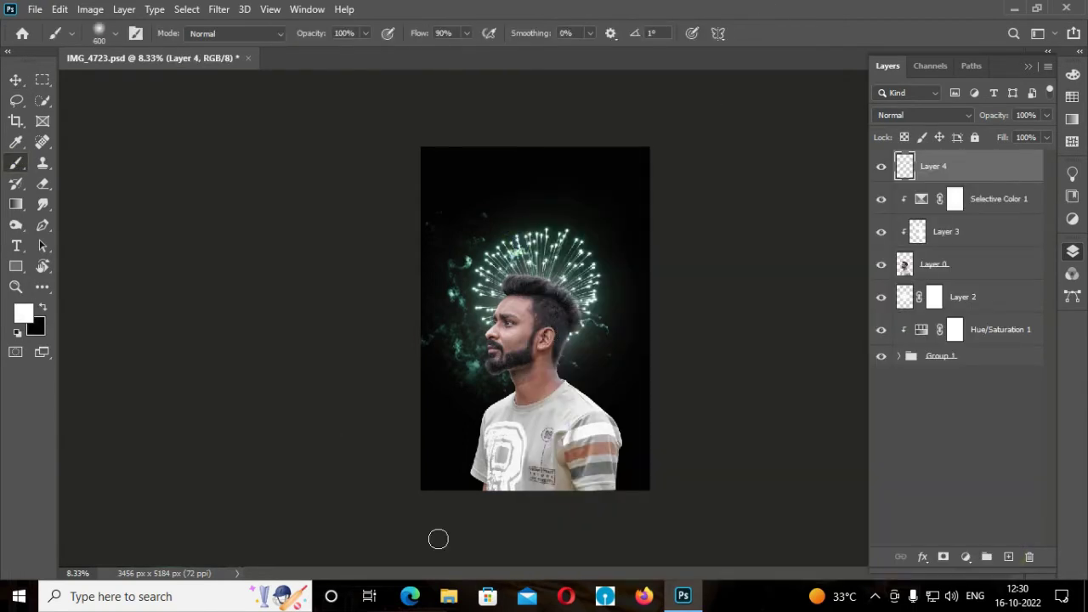
key(bracketright)
key(bracketright)
key(bracketright)
key(ctrl+minus)
key(bracketright)
key(bracketright)
key(bracketright)
key(bracketright)
key(bracketright)
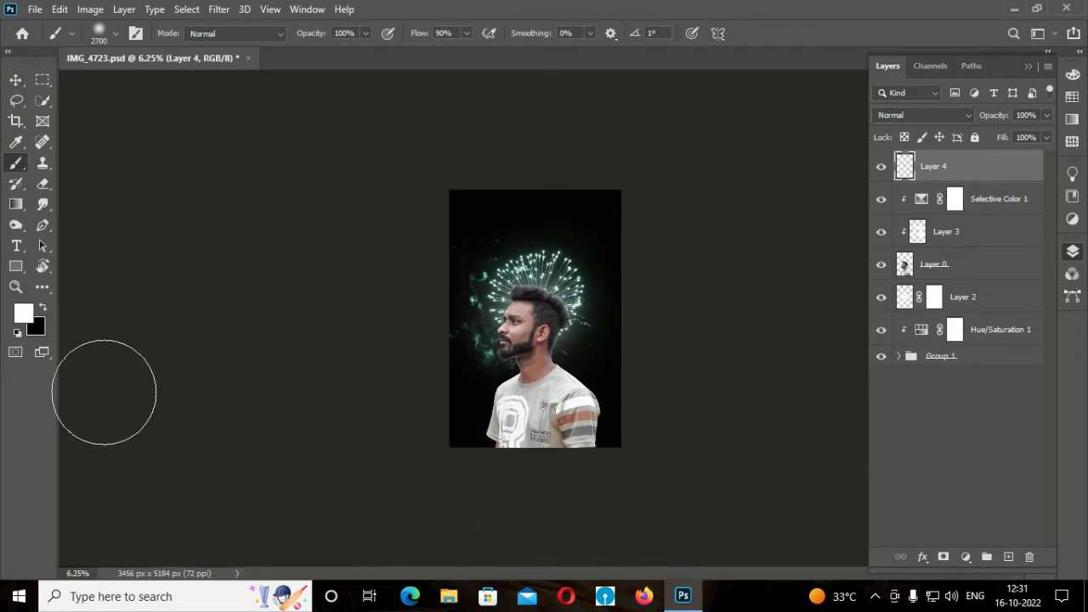
key(x)
Paint black across the bottom edge so the shirt fades into darkness.
mouse_move(525, 511)
mouse_down()
mouse_move(449, 509)
mouse_move(566, 515)
mouse_move(391, 498)
mouse_move(569, 522)
mouse_move(675, 503)
mouse_move(520, 521)
mouse_move(488, 517)
mouse_move(672, 501)
mouse_up()
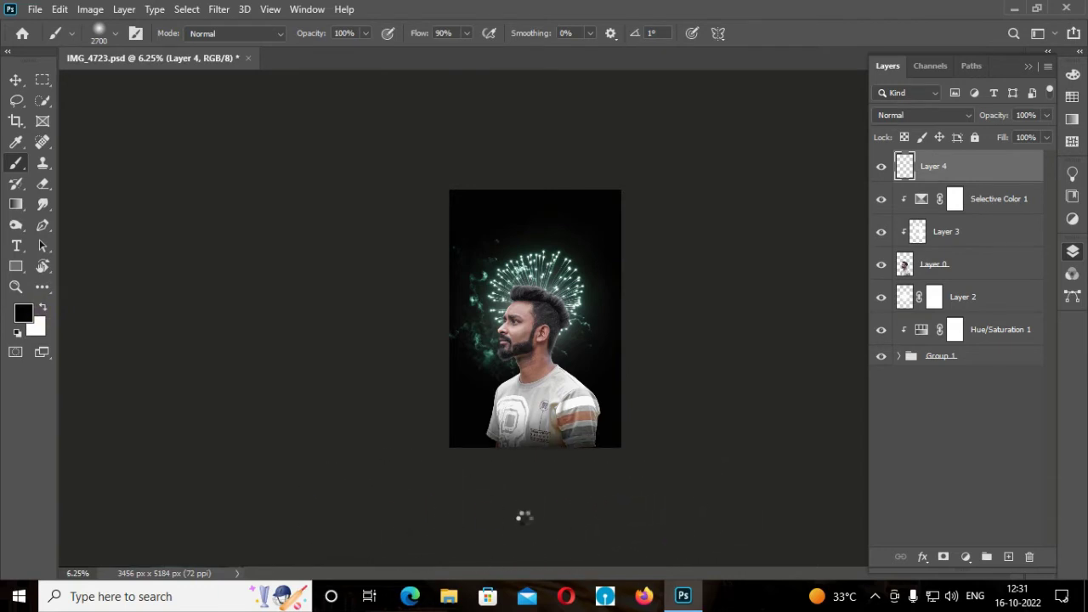
key(bracketright)
key(bracketright)
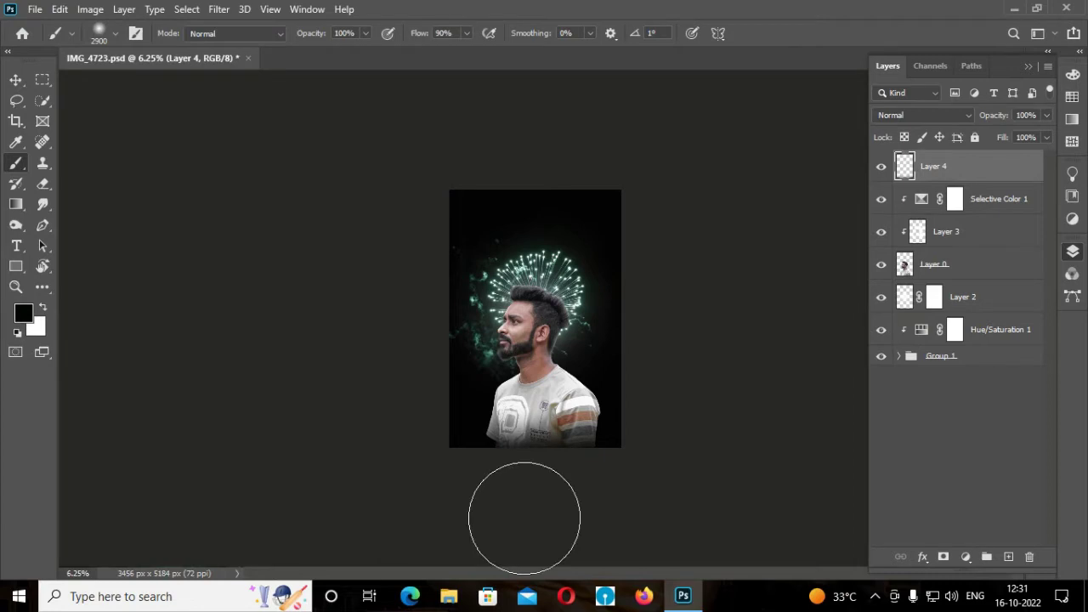
key(ctrl+minus)
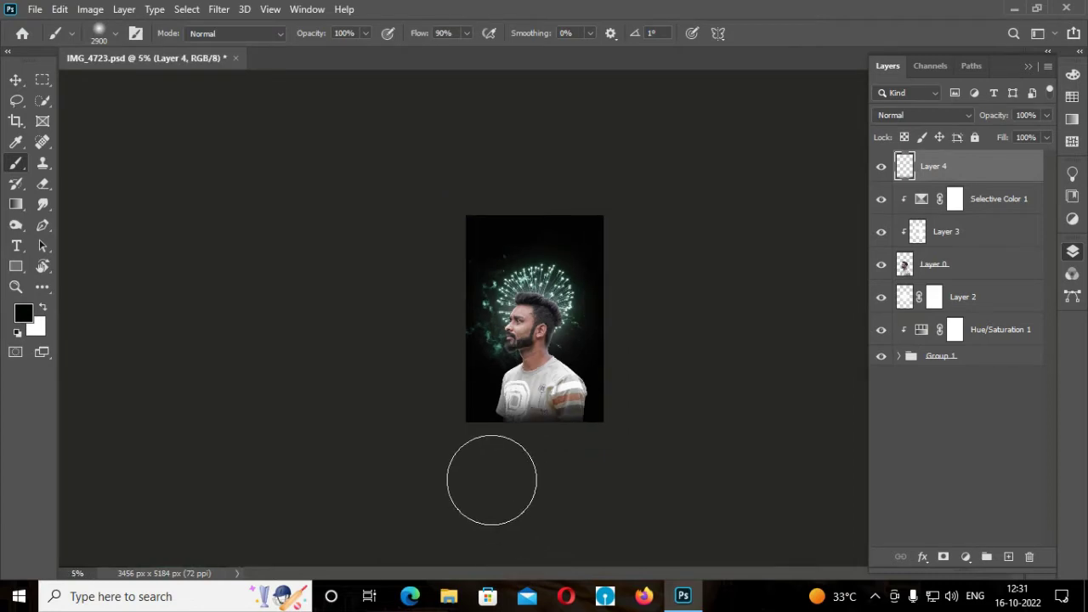
key(bracketright)
key(bracketright)
key(bracketright)
key(bracketright)
key(bracketright)
mouse_move(533, 489)
mouse_down()
mouse_move(498, 488)
mouse_move(638, 495)
mouse_up()
key(ctrl+plus)
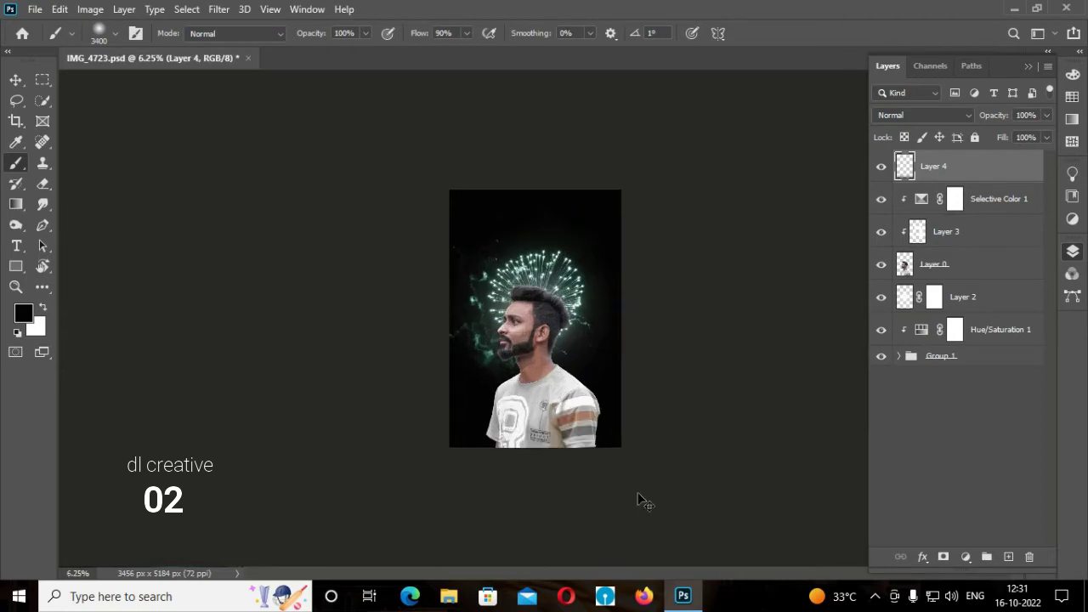
key(ctrl+plus)
key(bracketleft)
key(bracketleft)
key(bracketleft)
key(bracketleft)
key(bracketleft)
key(bracketleft)
key(bracketleft)
key(bracketleft)
key(bracketleft)
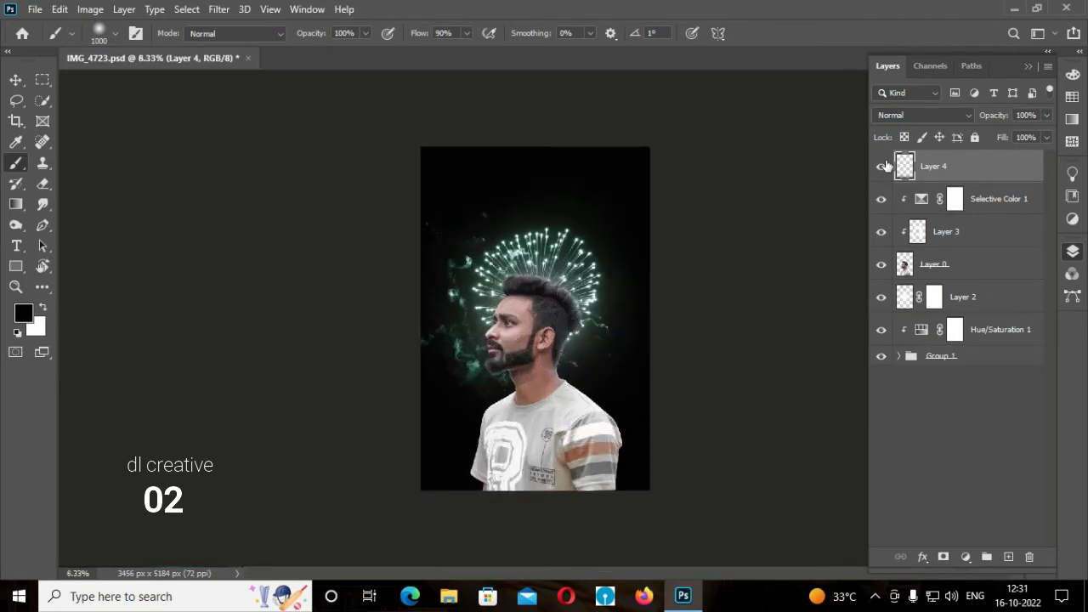
Duplicate the merged composite, preview Camera Raw Before/After, then cancel without changes.
click(880, 169)
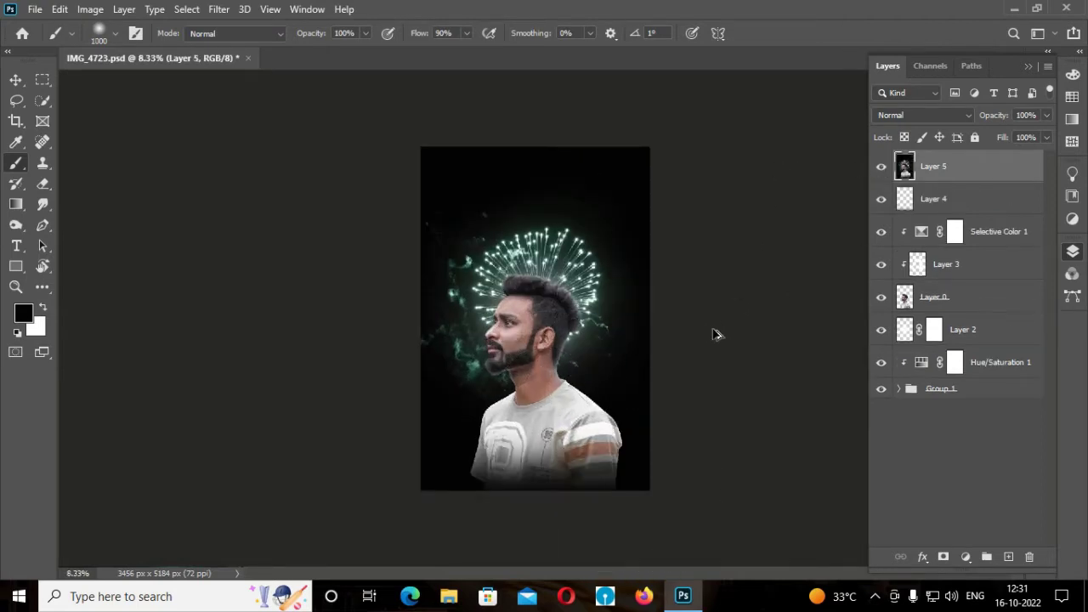
key(ctrl+j)
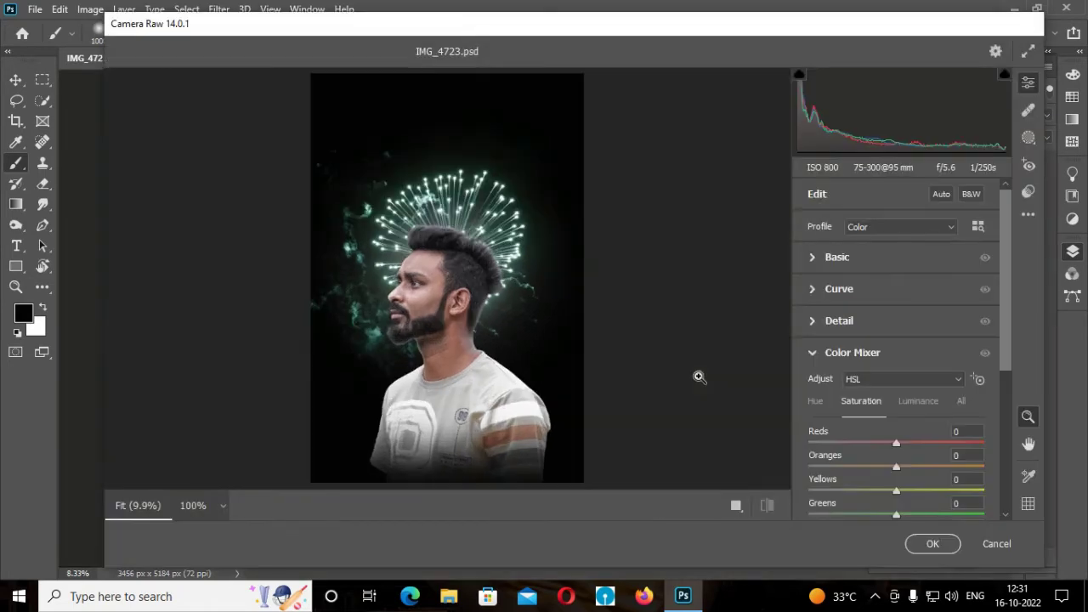
click(731, 507)
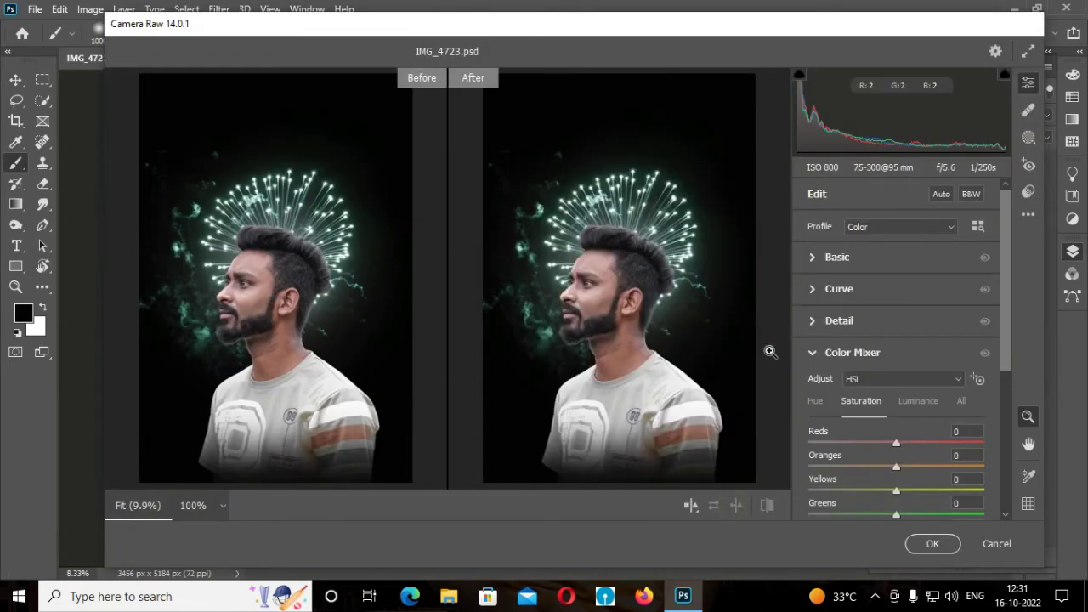
click(812, 355)
click(996, 543)
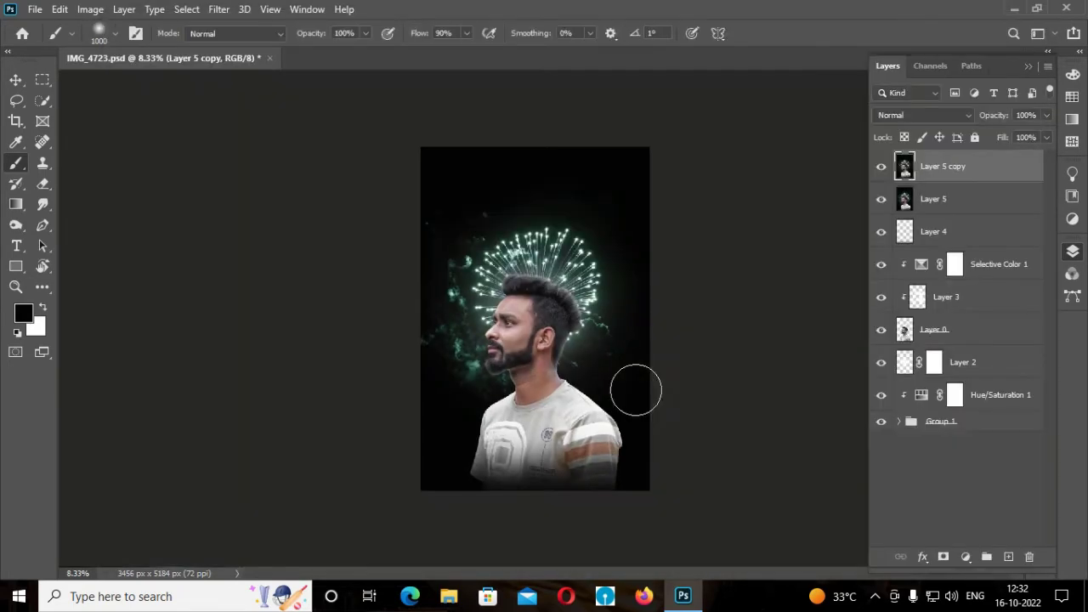
Add a Brightness/Contrast adjustment that slightly darkens the image, and give it a mask.
click(961, 557)
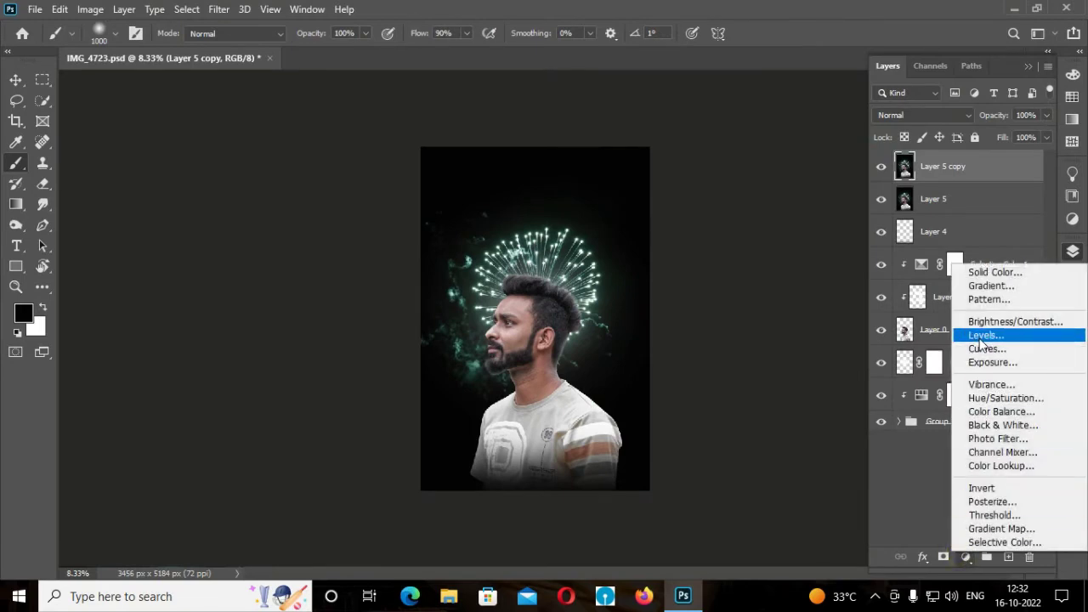
click(980, 321)
drag(904, 275, 890, 275)
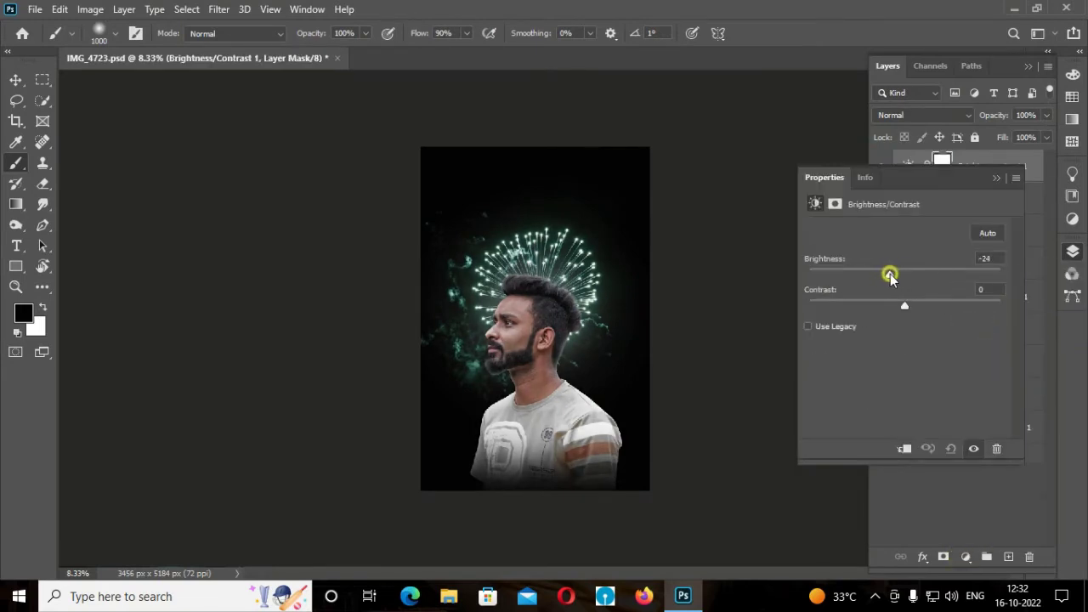
click(996, 177)
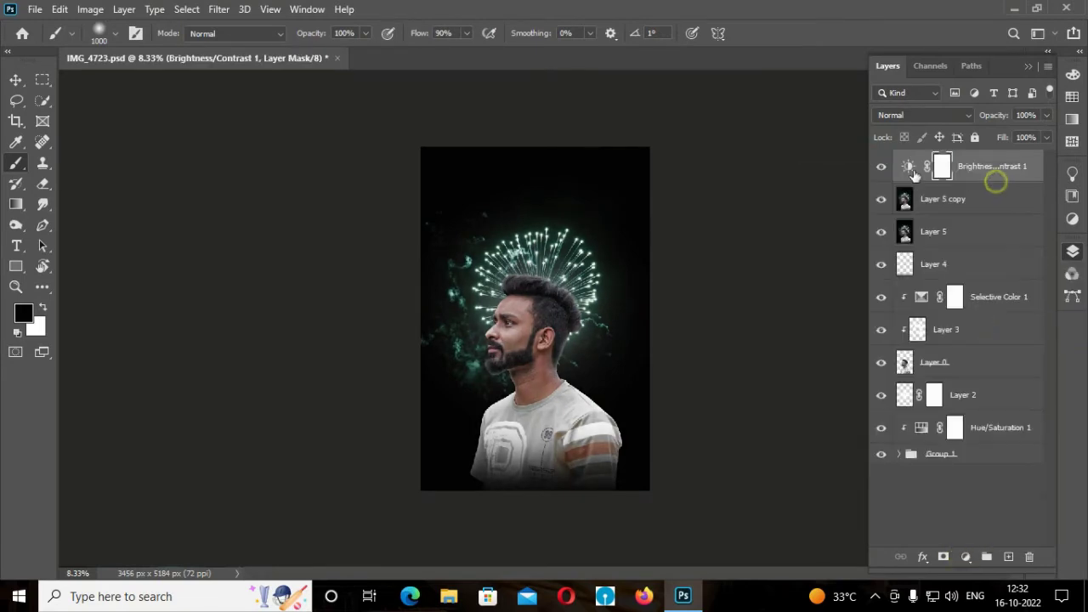
click(882, 166)
click(943, 557)
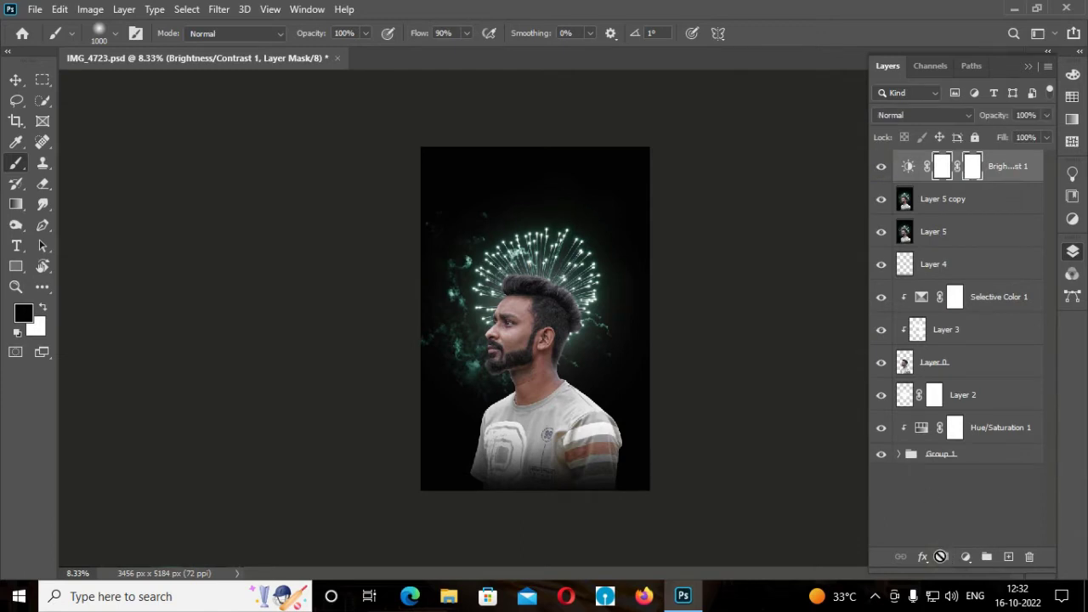
Mask out the adjustment over the fireworks, face, neck, shirt and background left of the hair.
key(ctrl+plus)
key(ctrl+plus)
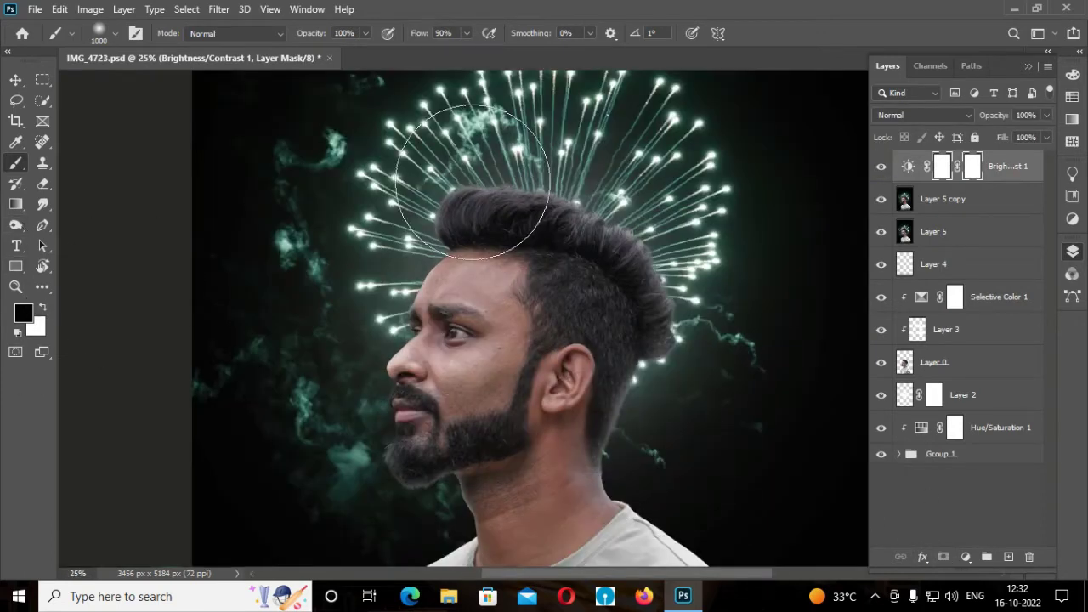
mouse_move(408, 204)
mouse_down()
mouse_move(417, 230)
mouse_move(595, 165)
mouse_move(655, 231)
mouse_move(685, 320)
mouse_up()
key(bracketleft)
key(bracketleft)
key(bracketleft)
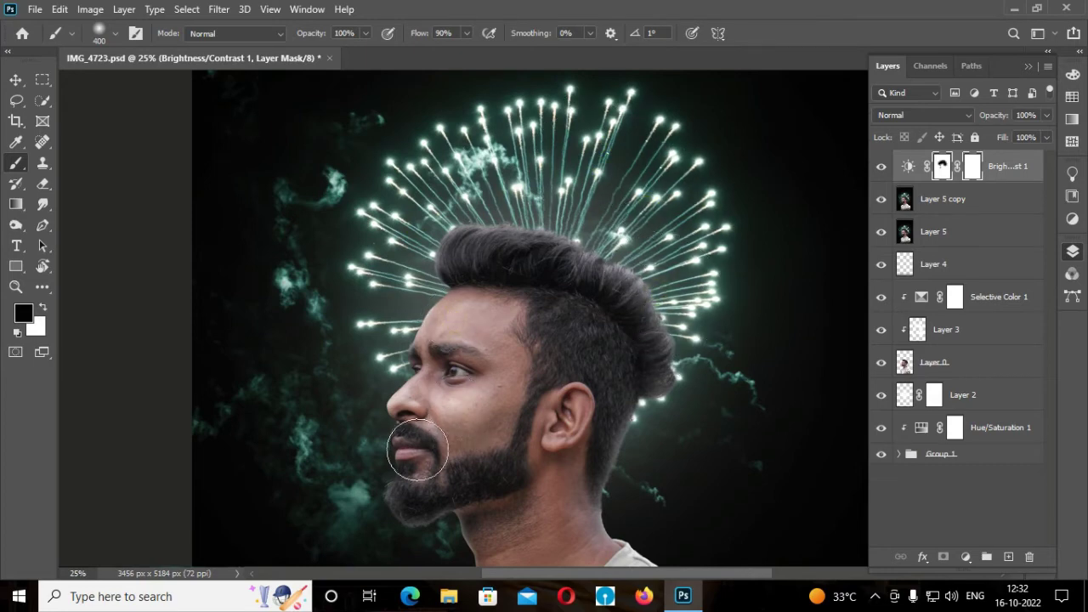
click(406, 402)
drag(406, 402, 498, 328)
scroll(544, 408, down, 1)
scroll(575, 485, down, 1)
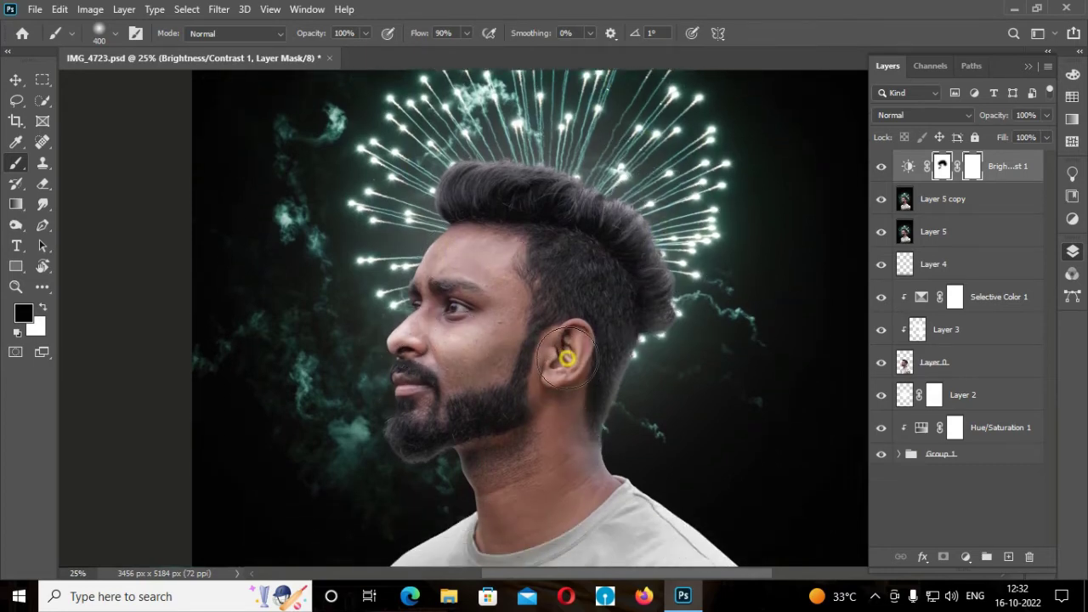
mouse_move(573, 413)
mouse_down()
mouse_move(588, 494)
mouse_move(498, 450)
mouse_up()
scroll(498, 450, down, 1)
drag(425, 461, 688, 450)
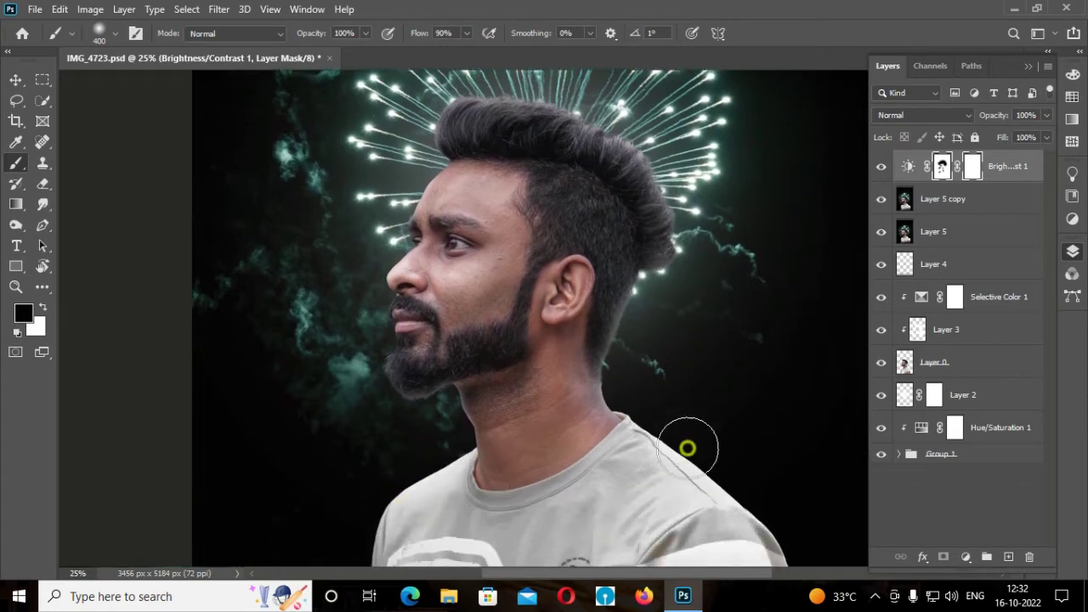
drag(328, 332, 398, 150)
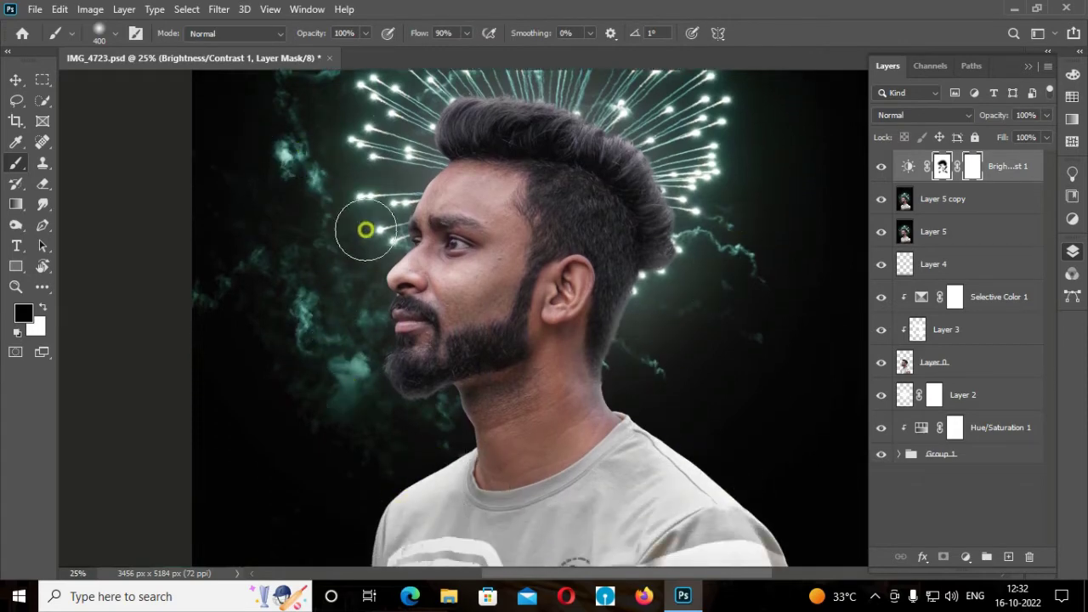
key(ctrl+minus)
key(ctrl+minus)
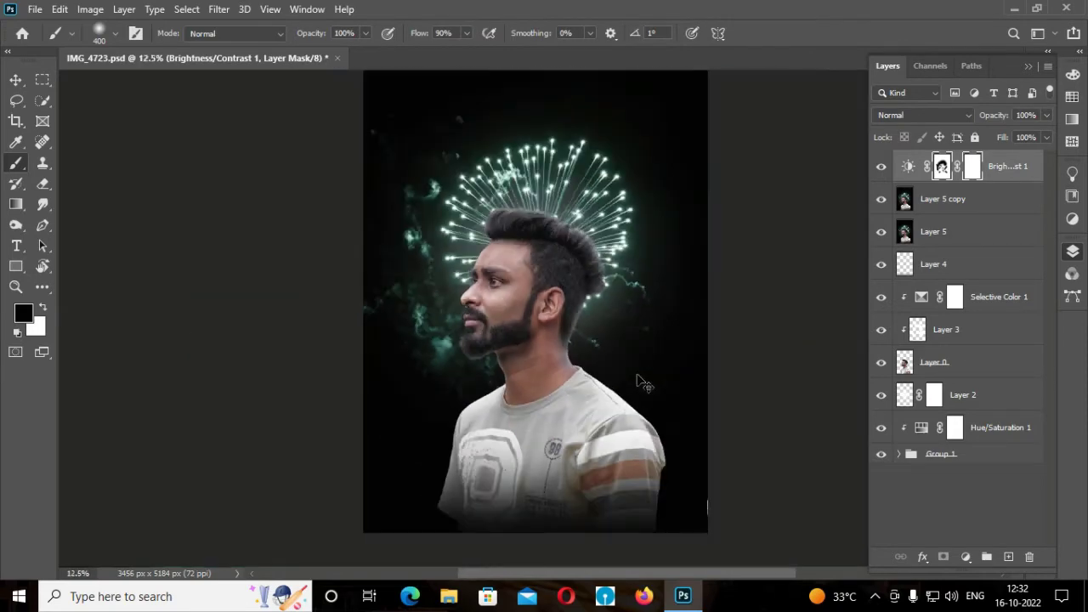
key(ctrl+minus)
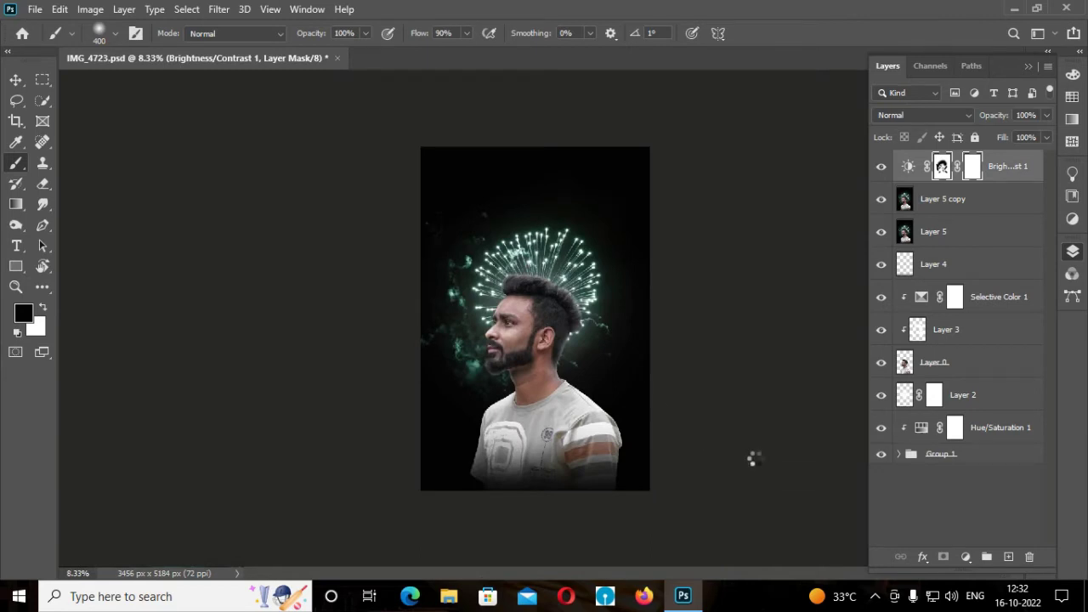
Make two smart-object copies of the merged layer and Gaussian Blur one by 10 pixels.
key(ctrl+j)
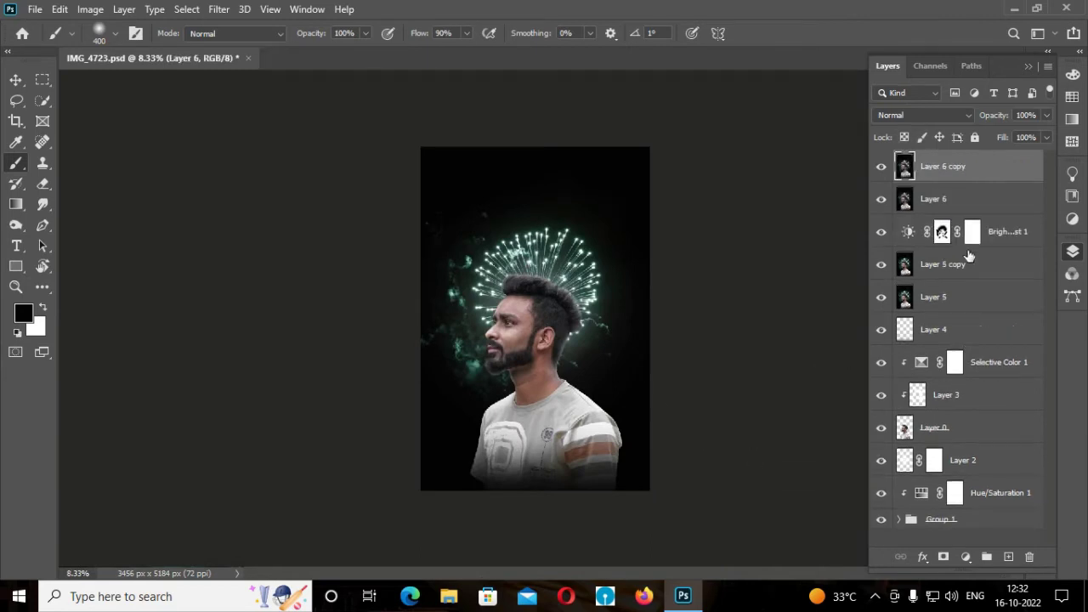
right_click(983, 166)
click(854, 222)
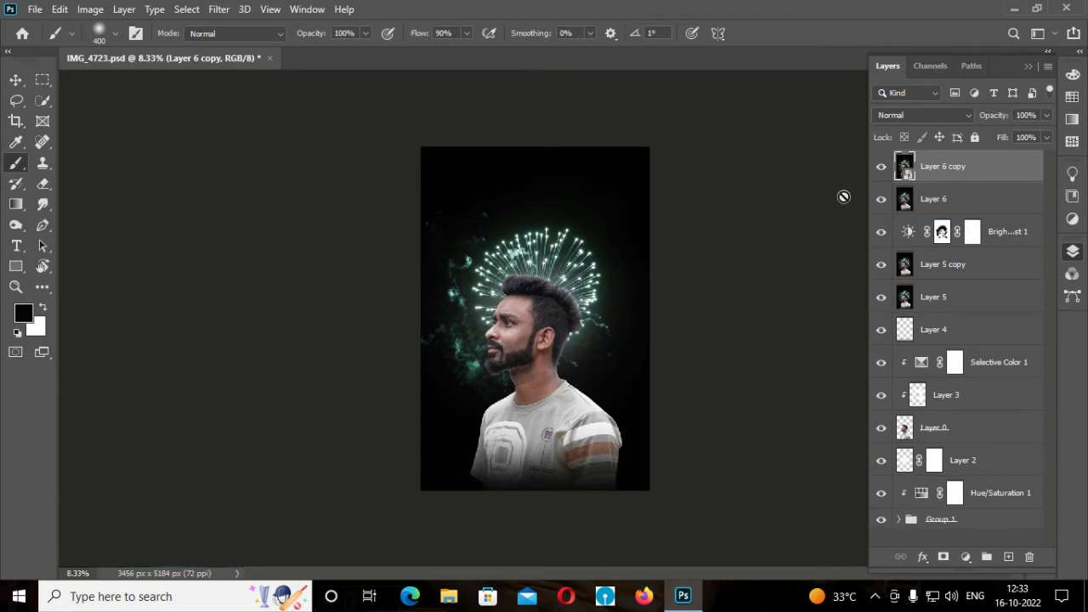
key(ctrl+j)
click(881, 166)
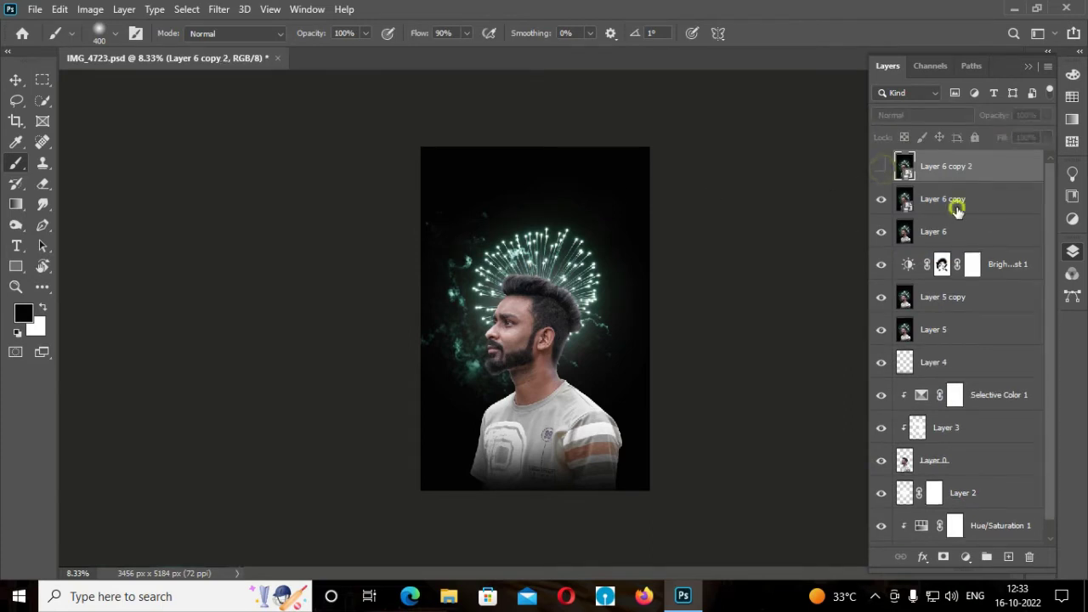
click(935, 199)
click(16, 79)
click(213, 11)
mouse_move(228, 189)
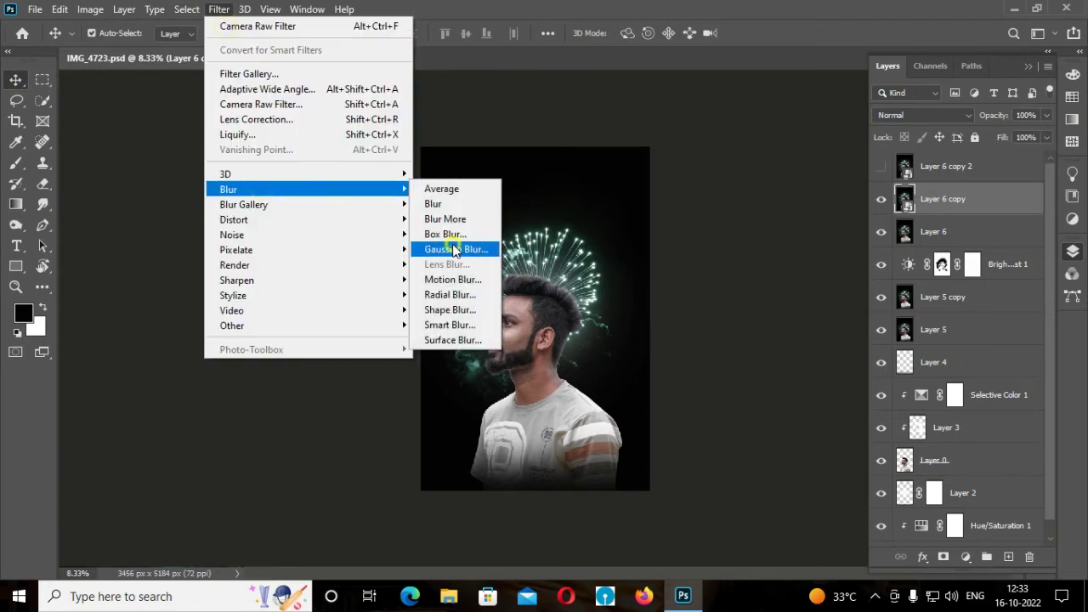
click(452, 245)
text(10)
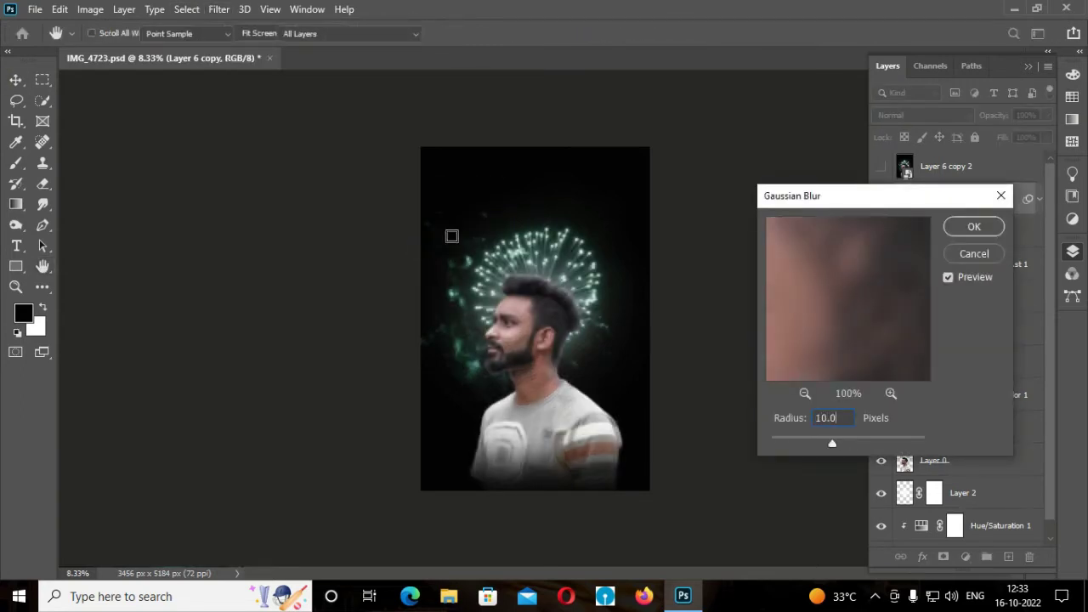
key(Return)
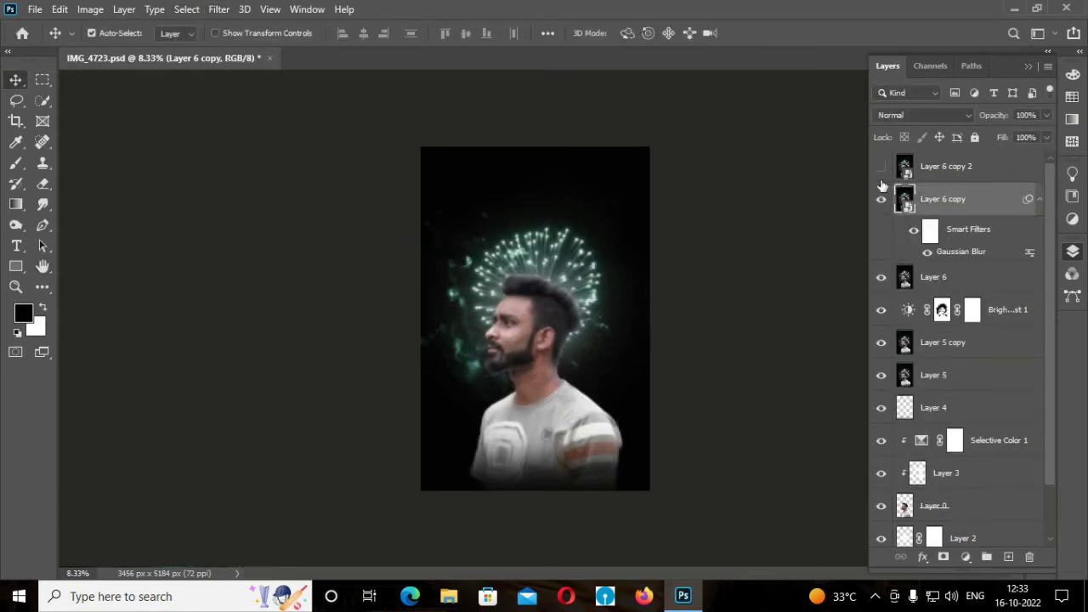
Apply High Pass to Layer 6 copy 2 and change its blend mode.
click(882, 166)
click(960, 166)
click(219, 9)
click(451, 340)
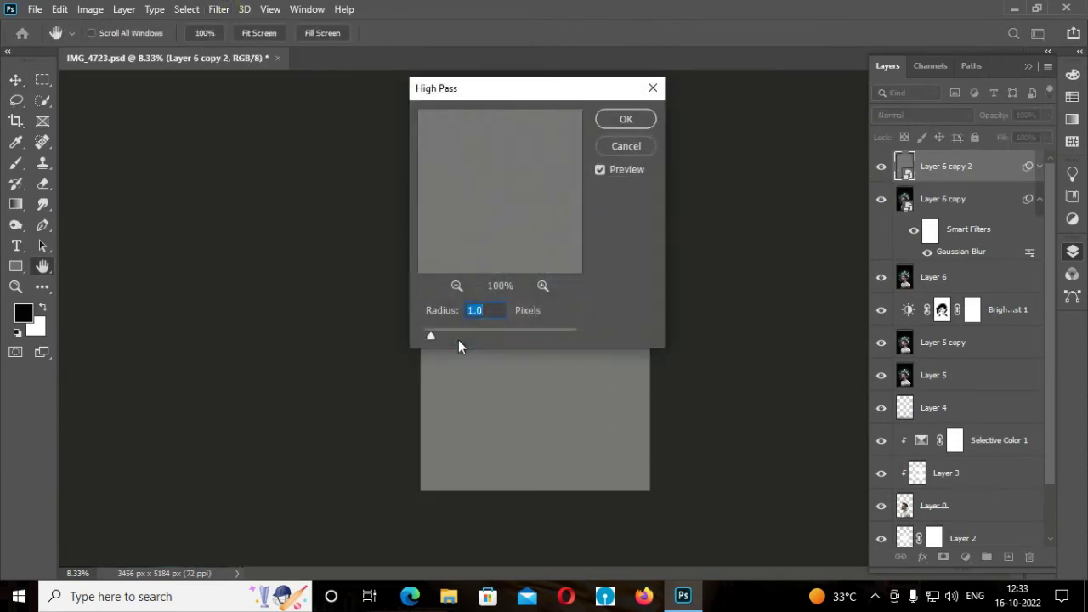
key(Return)
click(927, 117)
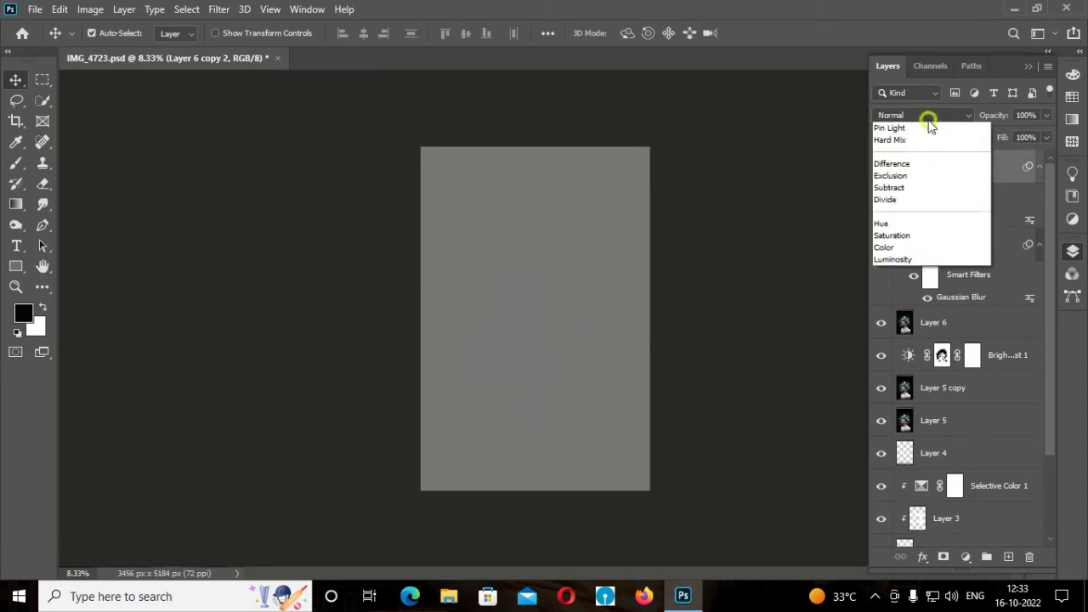
click(893, 352)
Group both filtered copies as 'Skin' and add a mask to the group.
shift+click(939, 246)
click(986, 556)
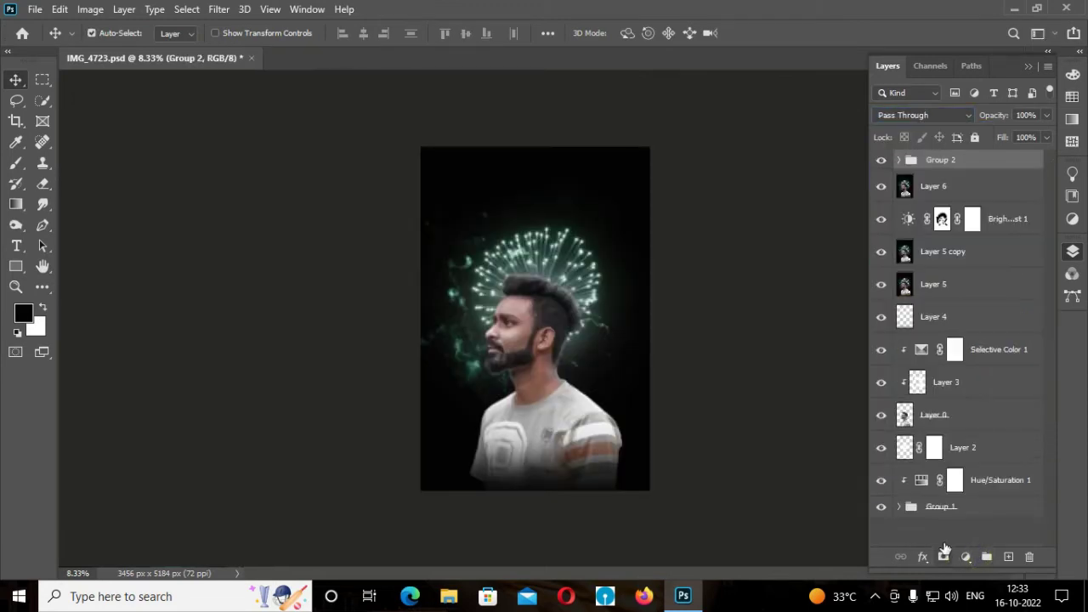
double_click(937, 161)
text(Skin)
key(Return)
click(942, 556)
Invert the Skin mask to black and paint white at 80% opacity over the forehead.
key(ctrl+i)
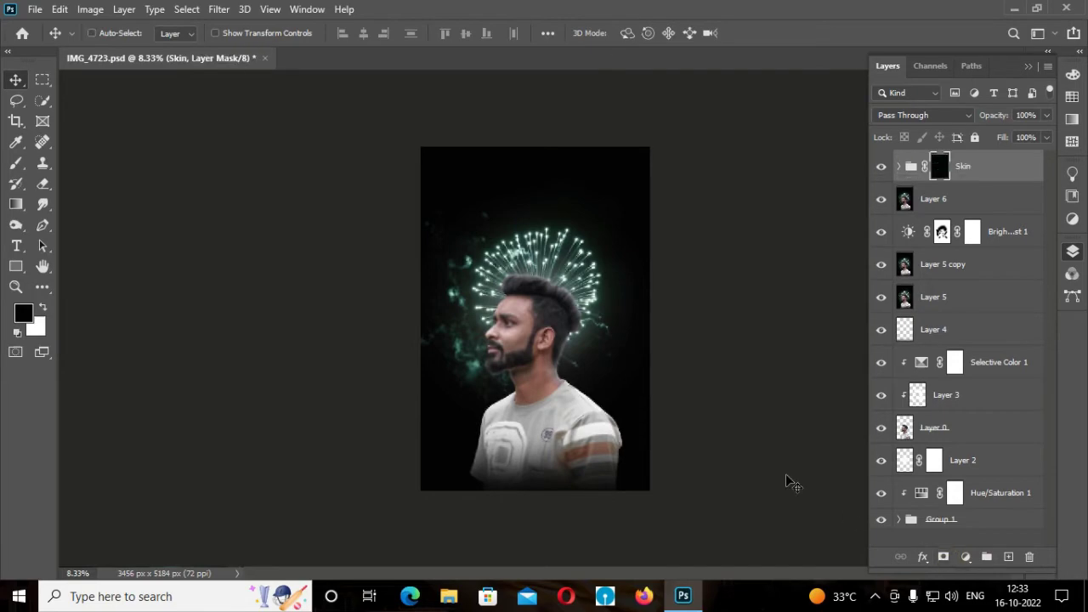
key(ctrl+plus)
key(ctrl+plus)
key(ctrl+plus)
key(ctrl+plus)
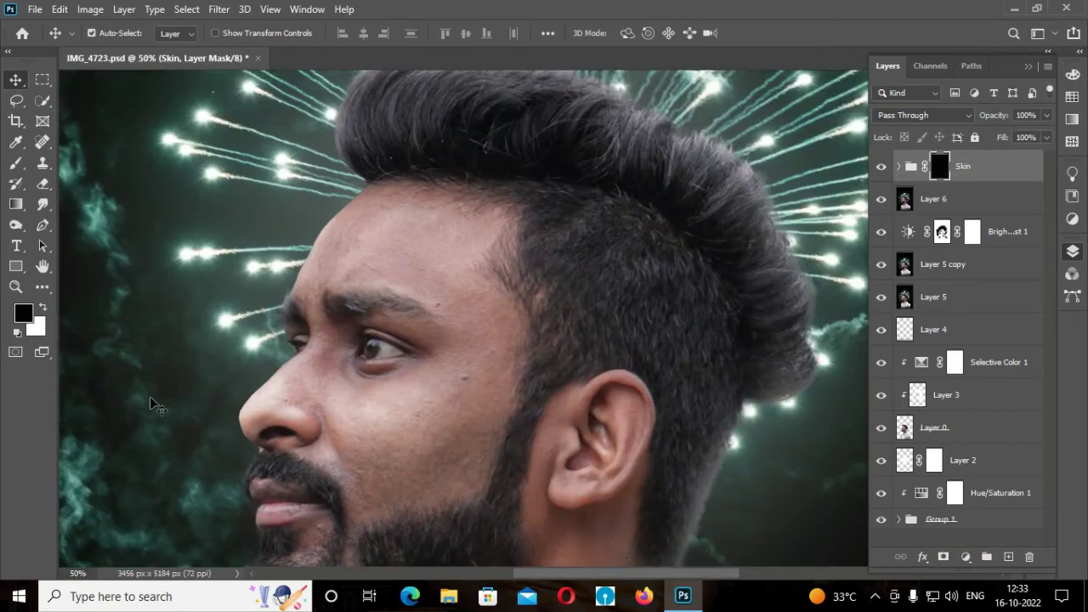
key(b)
key(x)
key(bracketleft)
key(bracketleft)
key(bracketleft)
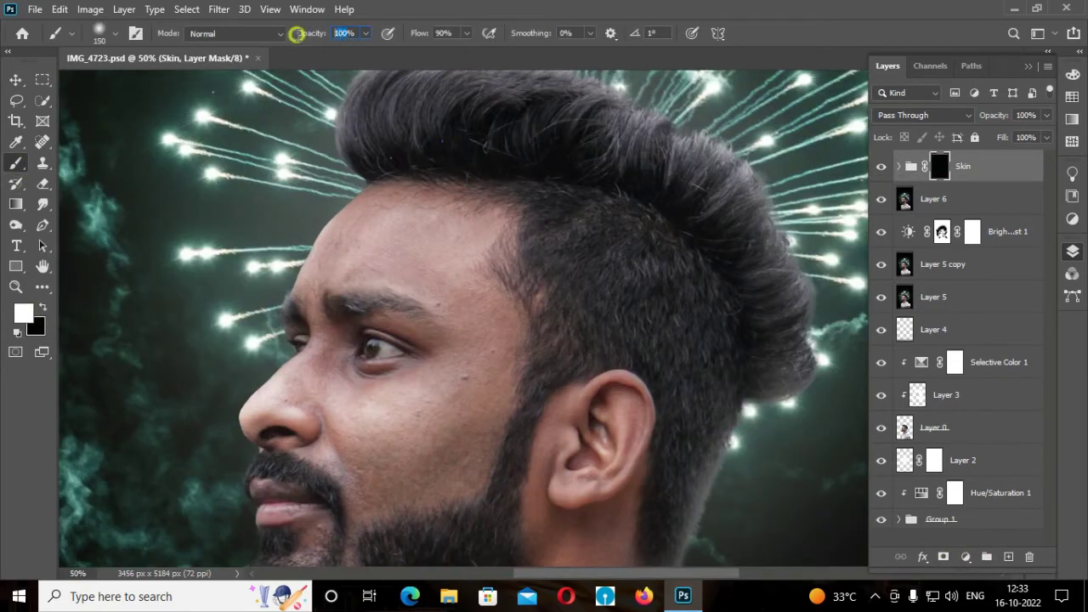
key(Return)
key(bracketleft)
key(bracketleft)
mouse_move(317, 275)
mouse_down()
mouse_move(405, 284)
mouse_move(486, 382)
mouse_move(460, 377)
mouse_up()
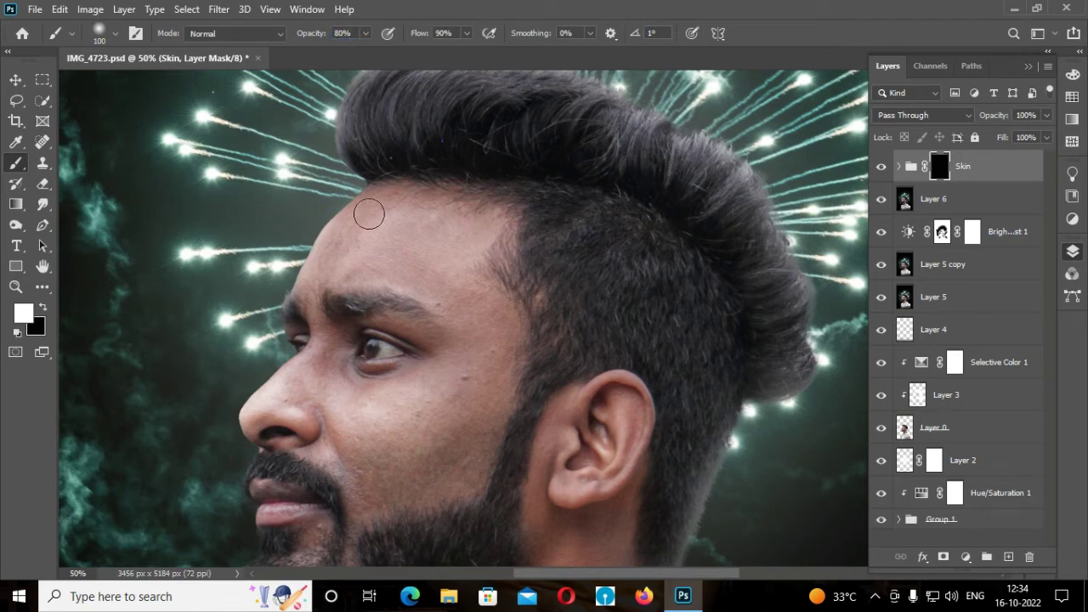
mouse_move(369, 214)
mouse_down()
mouse_move(377, 206)
mouse_move(331, 260)
mouse_move(357, 270)
mouse_move(486, 222)
mouse_move(439, 291)
mouse_move(493, 311)
mouse_move(479, 417)
mouse_move(444, 380)
mouse_move(325, 382)
mouse_move(364, 456)
mouse_move(400, 469)
mouse_move(462, 440)
mouse_move(385, 491)
mouse_move(464, 471)
mouse_move(462, 371)
mouse_up()
Reveal smoothing from the nose down to the beard edge, beside the lip, and on the neck.
key(bracketleft)
mouse_move(269, 399)
mouse_down()
mouse_move(294, 396)
mouse_move(361, 507)
mouse_up()
key(bracketleft)
scroll(360, 507, down, 2)
scroll(368, 496, down, 3)
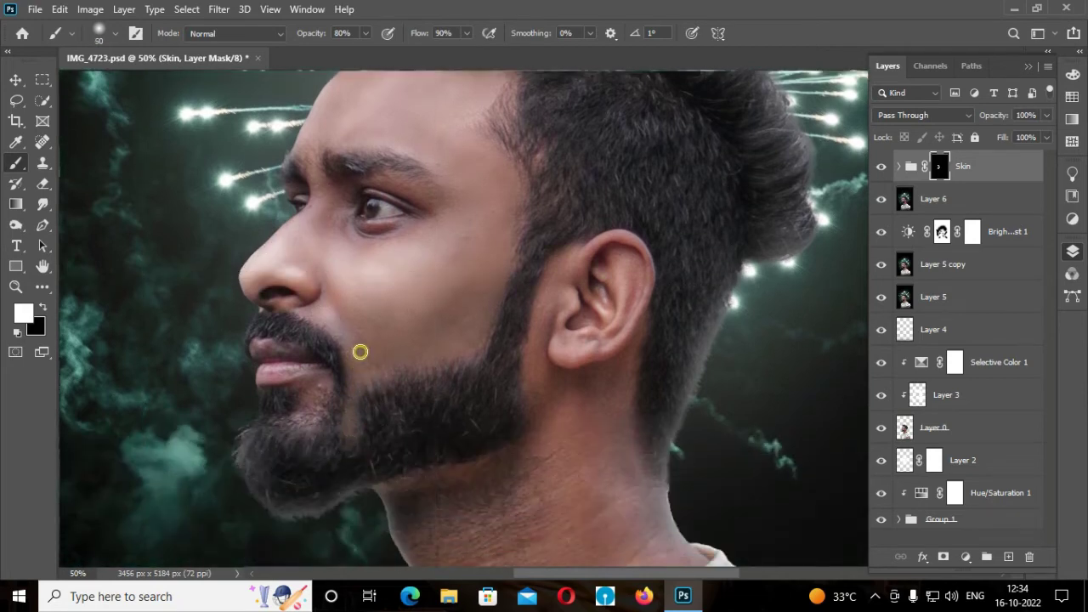
drag(305, 385, 327, 387)
mouse_move(565, 263)
mouse_down()
mouse_move(539, 309)
mouse_move(547, 405)
mouse_up()
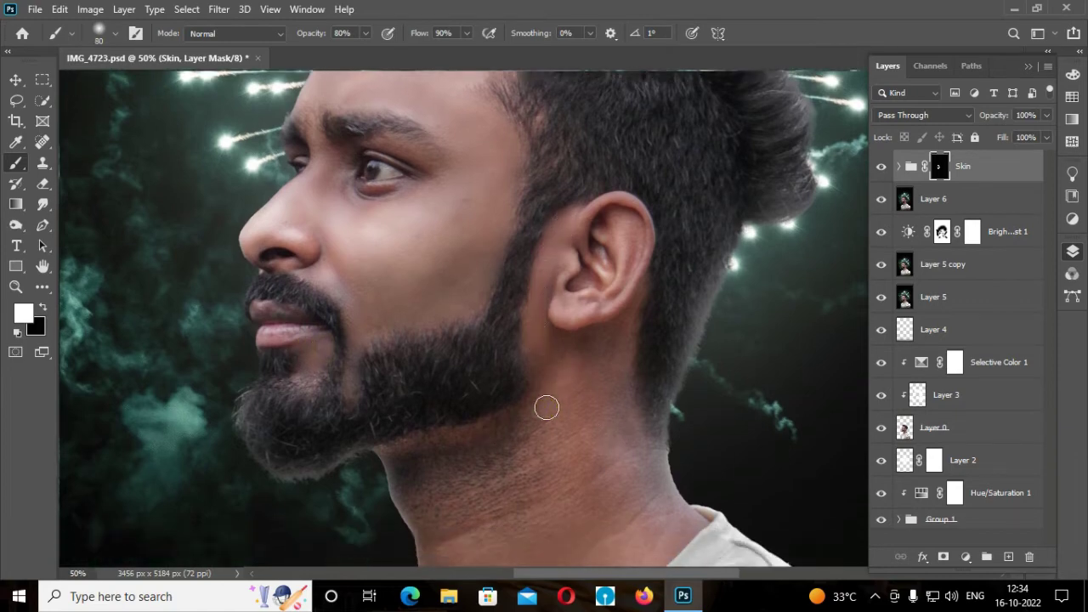
scroll(547, 406, down, 5)
key(bracketright)
key(bracketright)
key(bracketright)
mouse_move(413, 330)
mouse_down()
mouse_move(608, 264)
mouse_move(658, 396)
mouse_move(564, 323)
mouse_move(425, 372)
mouse_move(461, 469)
mouse_move(462, 505)
mouse_move(612, 309)
mouse_up()
Set the Skin group to 84% opacity and 69% fill, then compare before and after.
key(ctrl+minus)
key(ctrl+minus)
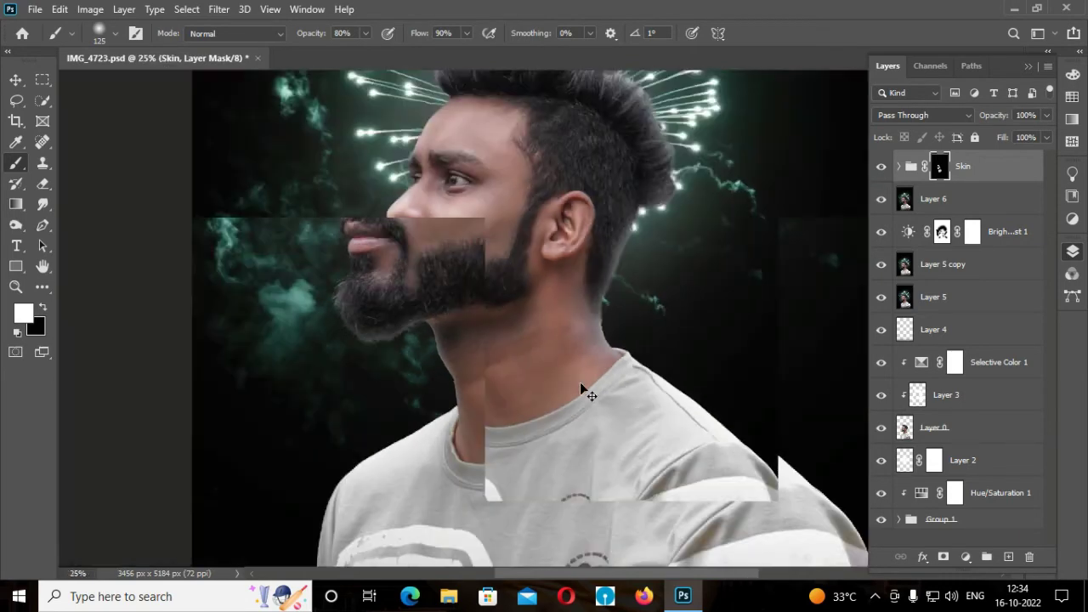
key(ctrl+minus)
mouse_move(1000, 115)
mouse_down()
mouse_move(986, 119)
mouse_move(988, 140)
mouse_up()
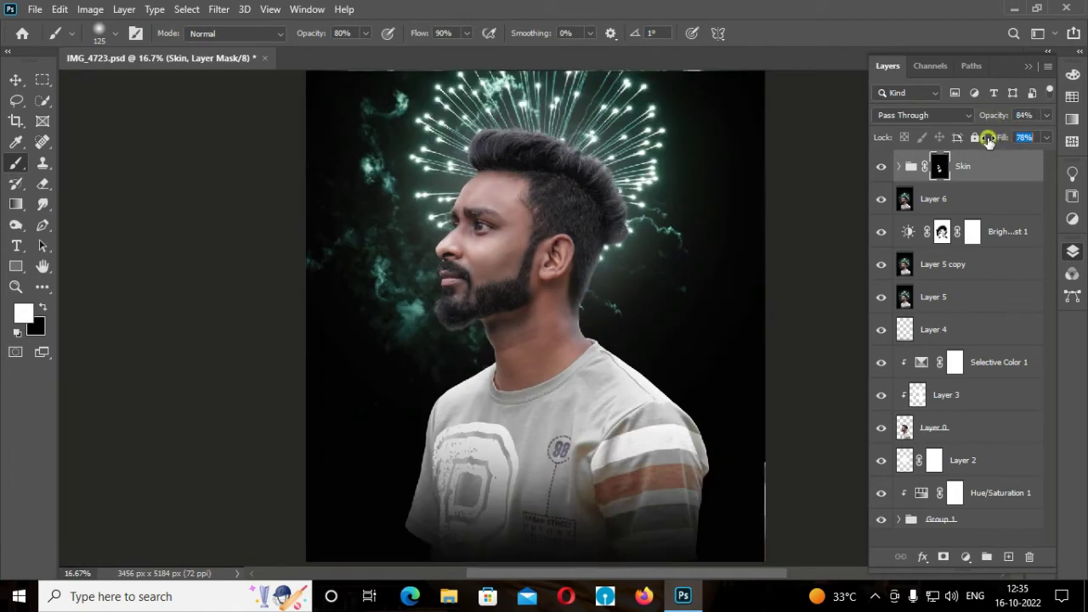
click(882, 168)
key(ctrl+minus)
key(ctrl+minus)
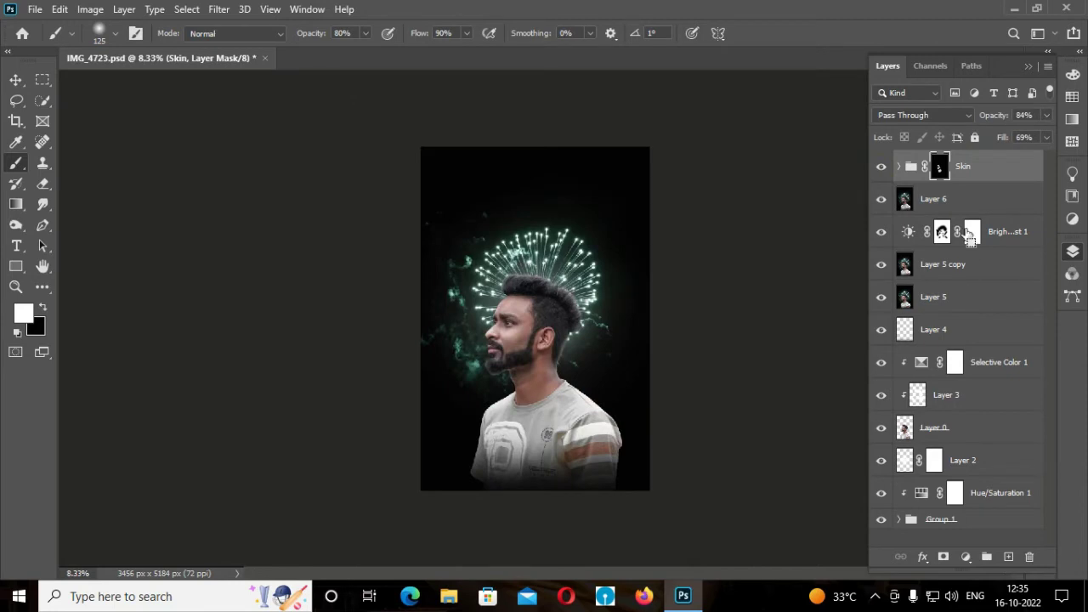
Stamp and duplicate the visible layers, then add Color Balance nudging midtones toward yellow.
key(ctrl+alt+shift+e)
key(x)
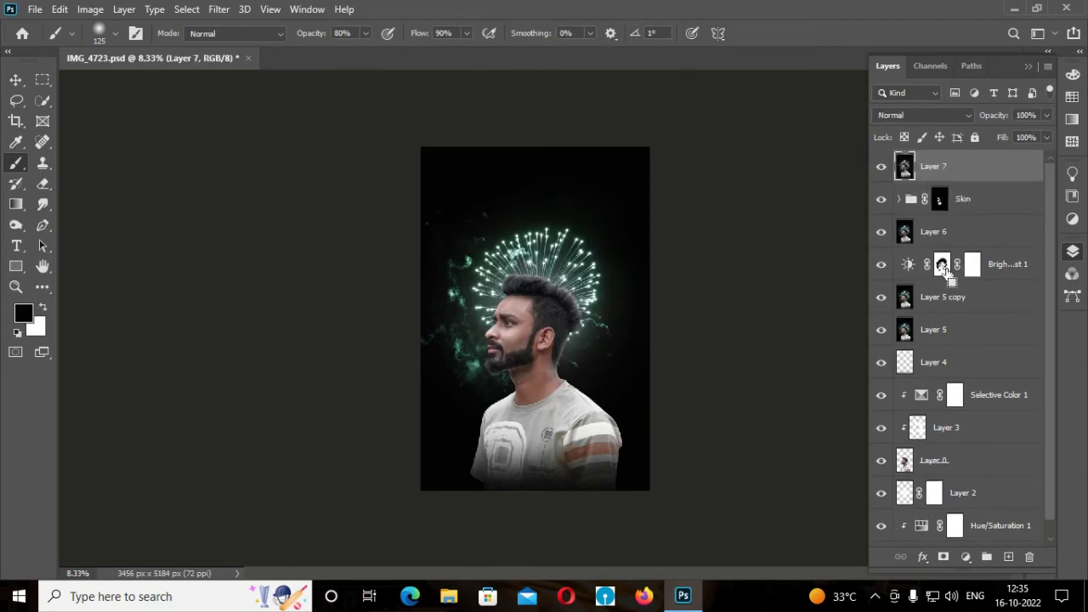
key(ctrl+j)
click(966, 556)
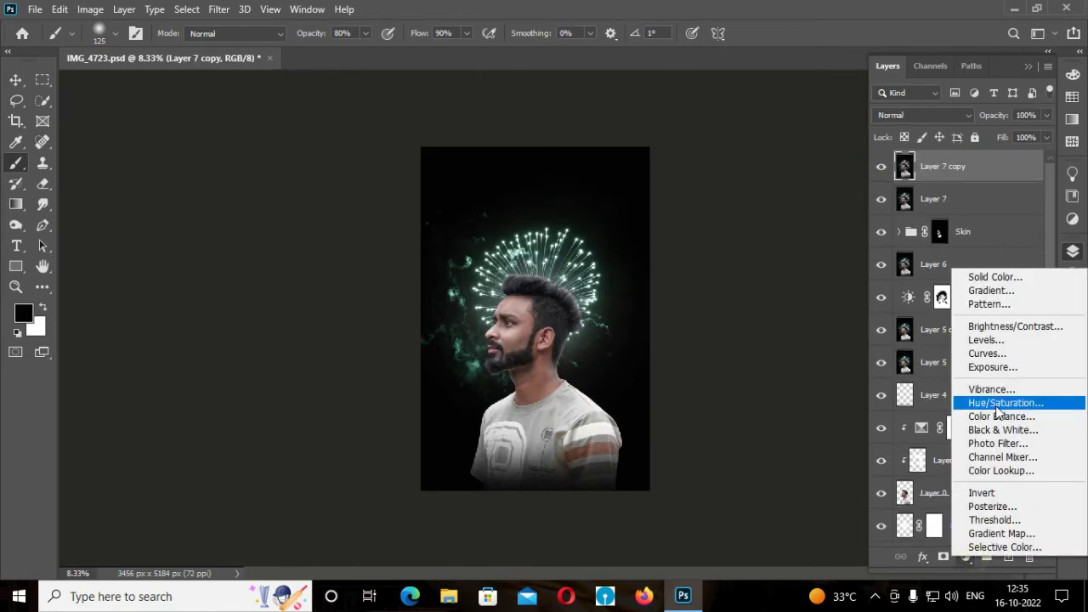
click(995, 490)
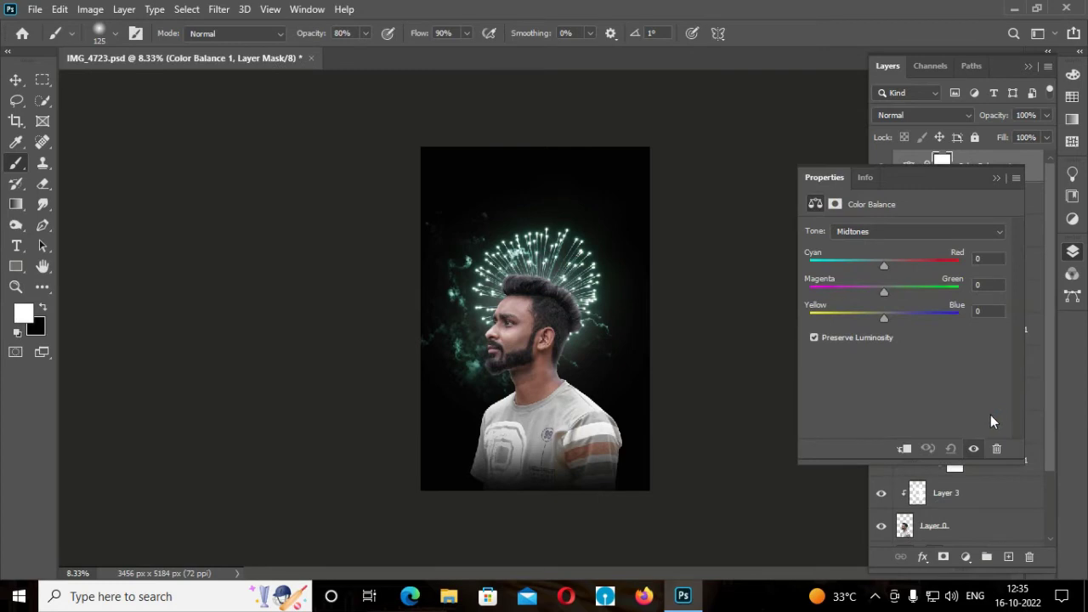
drag(883, 264, 882, 268)
drag(882, 318, 890, 294)
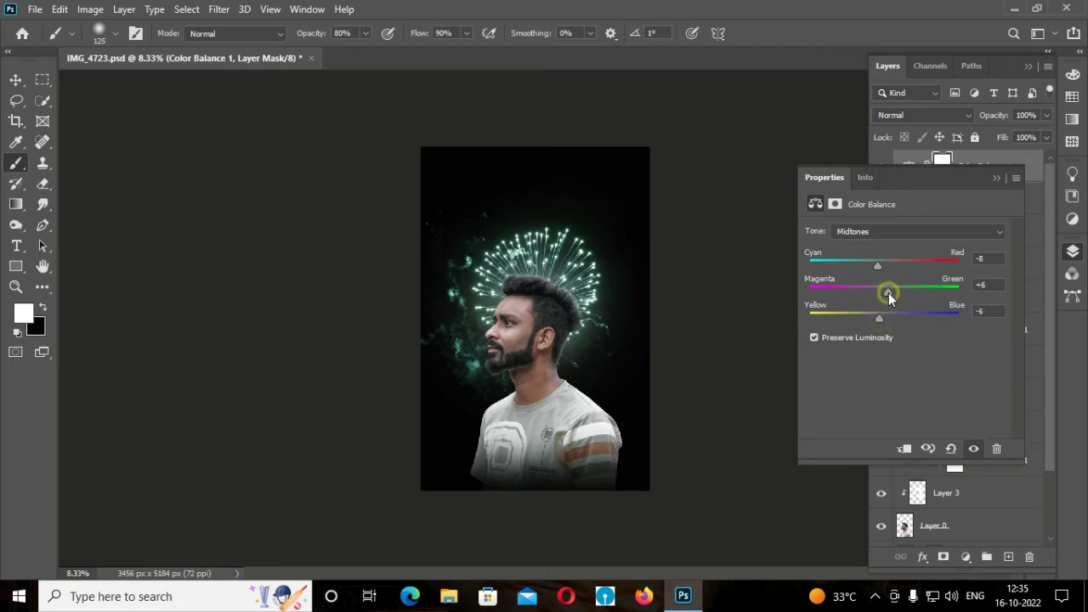
Shift the Color Balance shadows toward cyan and the highlights slightly toward red.
click(892, 232)
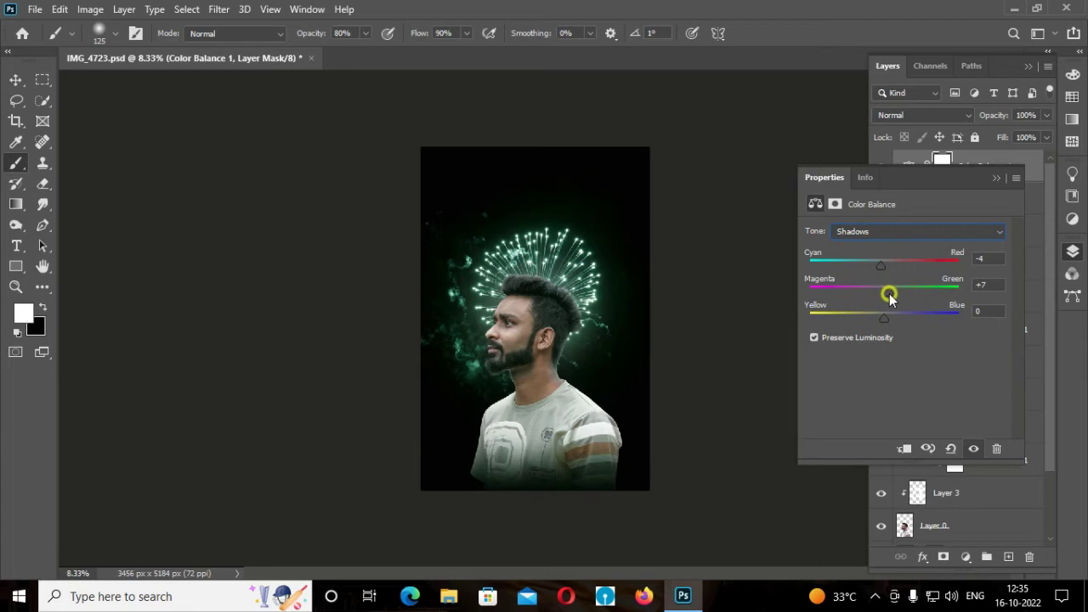
drag(889, 298, 884, 298)
click(1001, 285)
text(0)
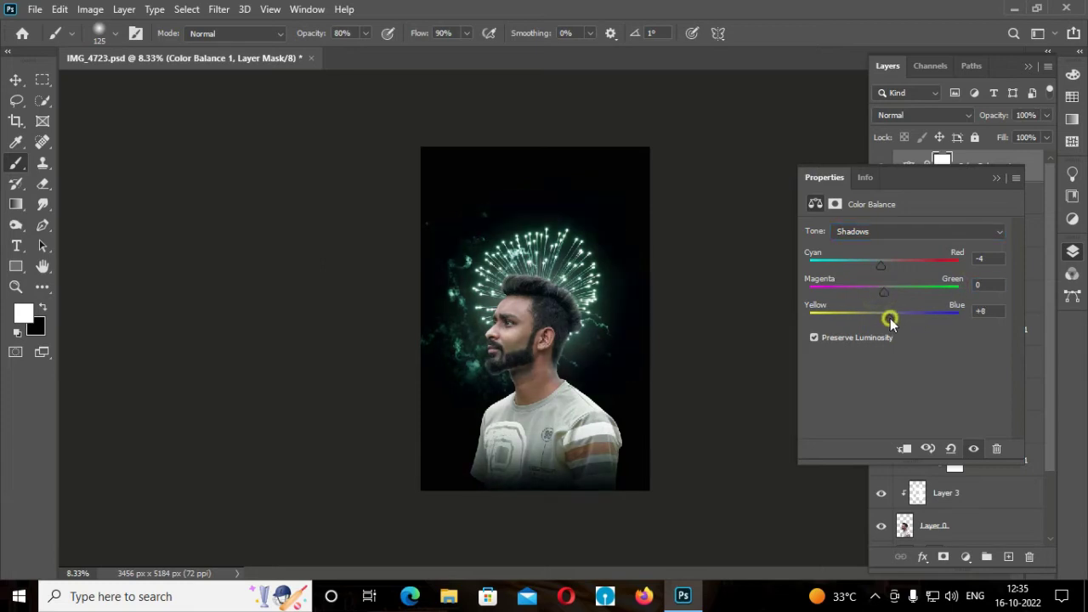
drag(891, 322, 882, 321)
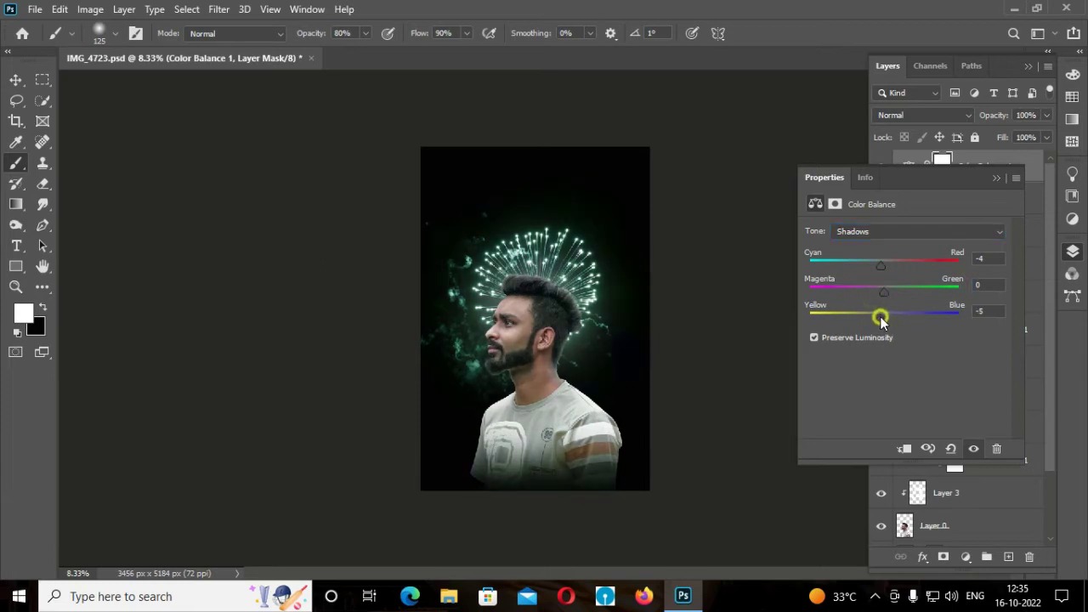
click(892, 232)
click(886, 265)
mouse_move(886, 265)
mouse_down()
mouse_move(875, 266)
mouse_move(885, 266)
mouse_up()
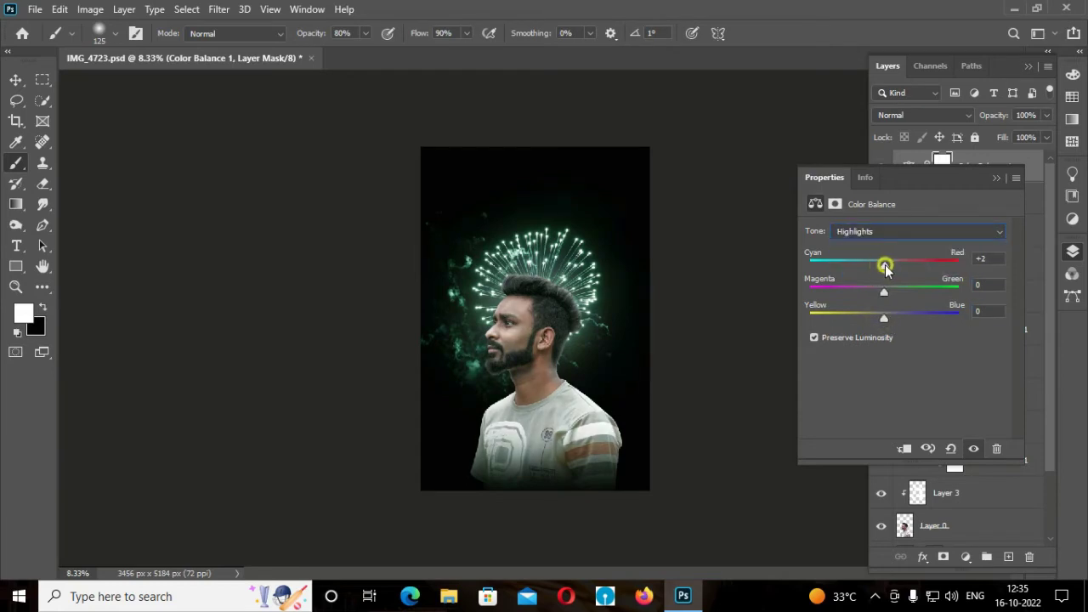
text(0)
click(996, 179)
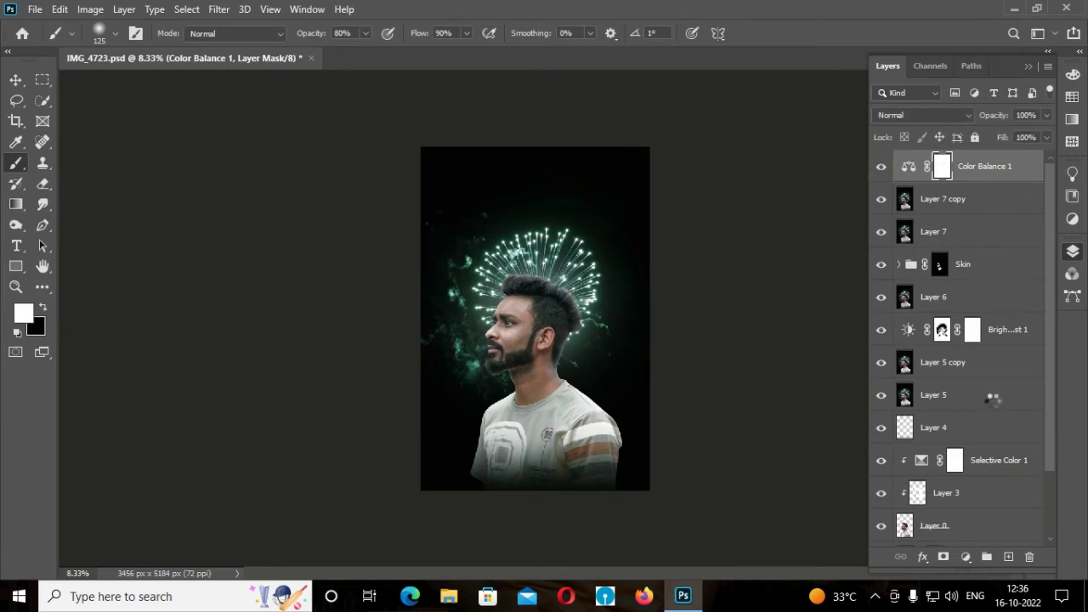
Flatten the image and duplicate it into new layers.
right_click(986, 170)
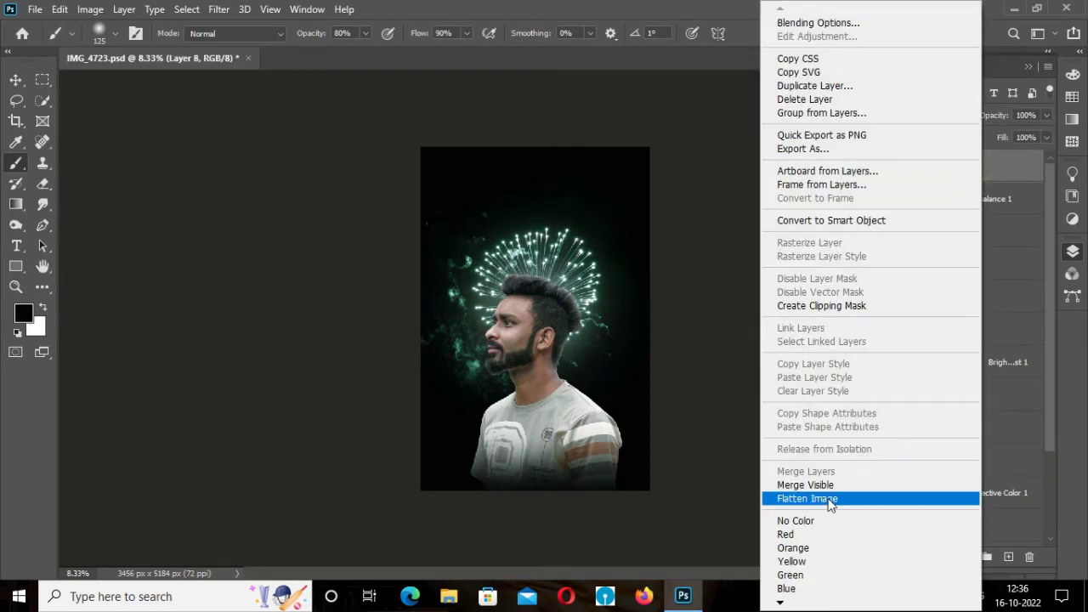
click(828, 498)
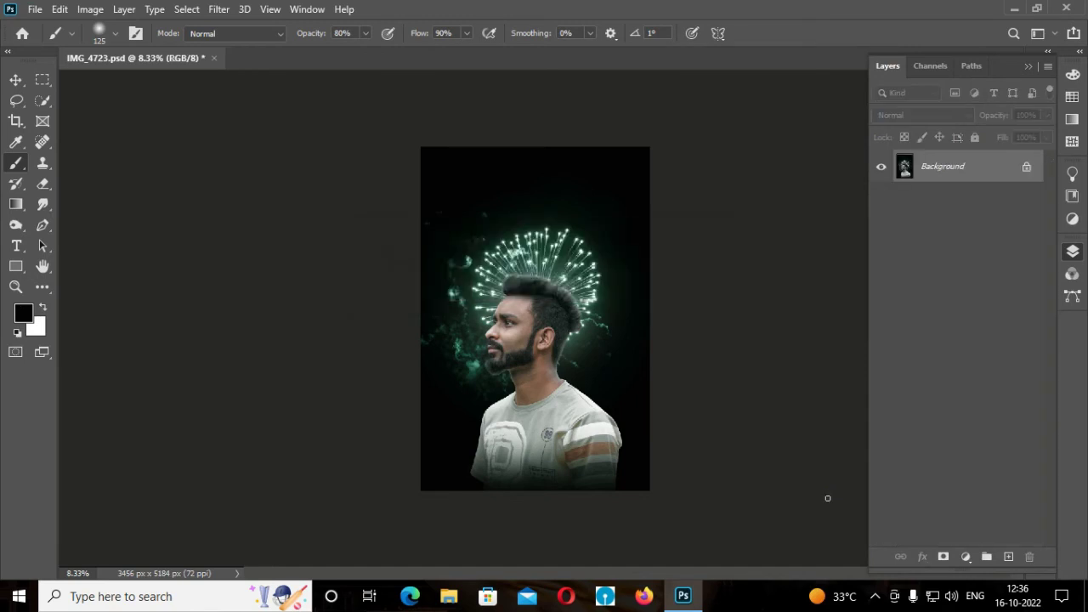
key(ctrl+j)
key(ctrl+j)
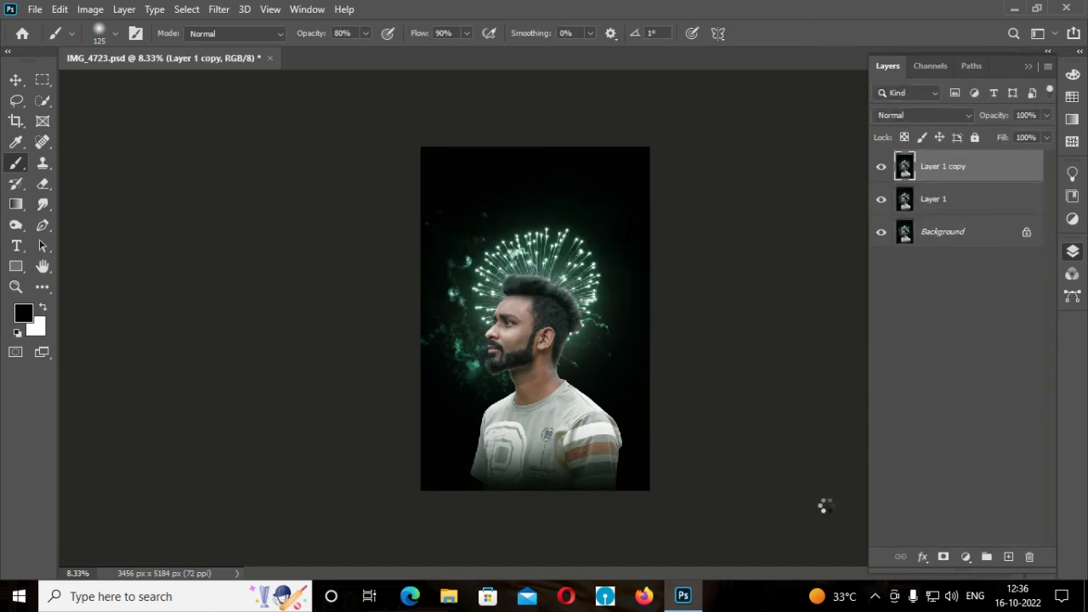
In Camera Raw on the top copy, test green and yellow saturation, then reset both to zero.
key(ctrl+shift+a)
click(732, 503)
click(812, 352)
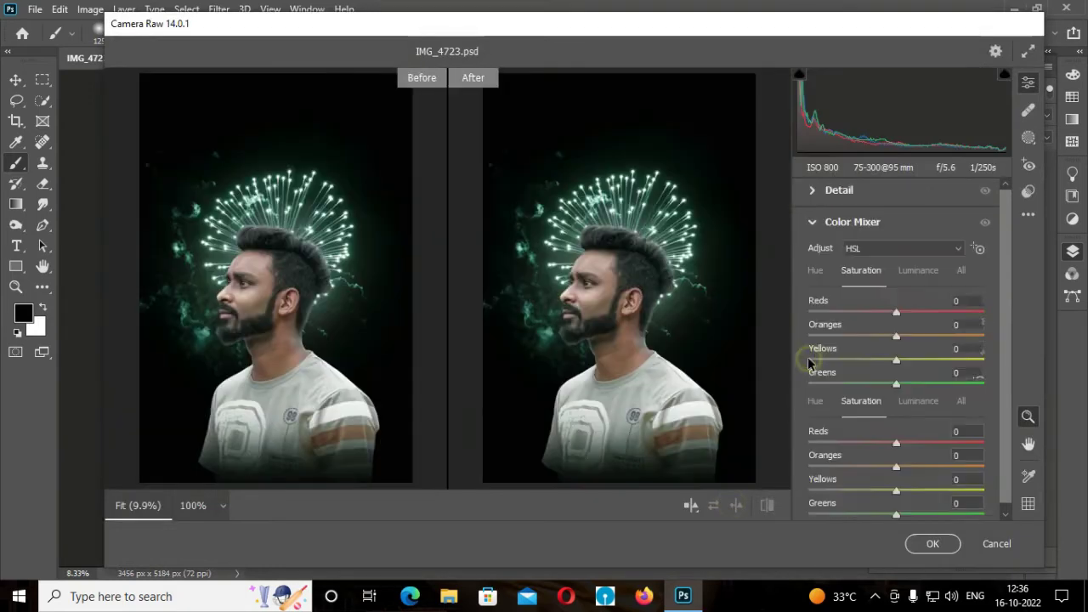
drag(853, 389, 799, 379)
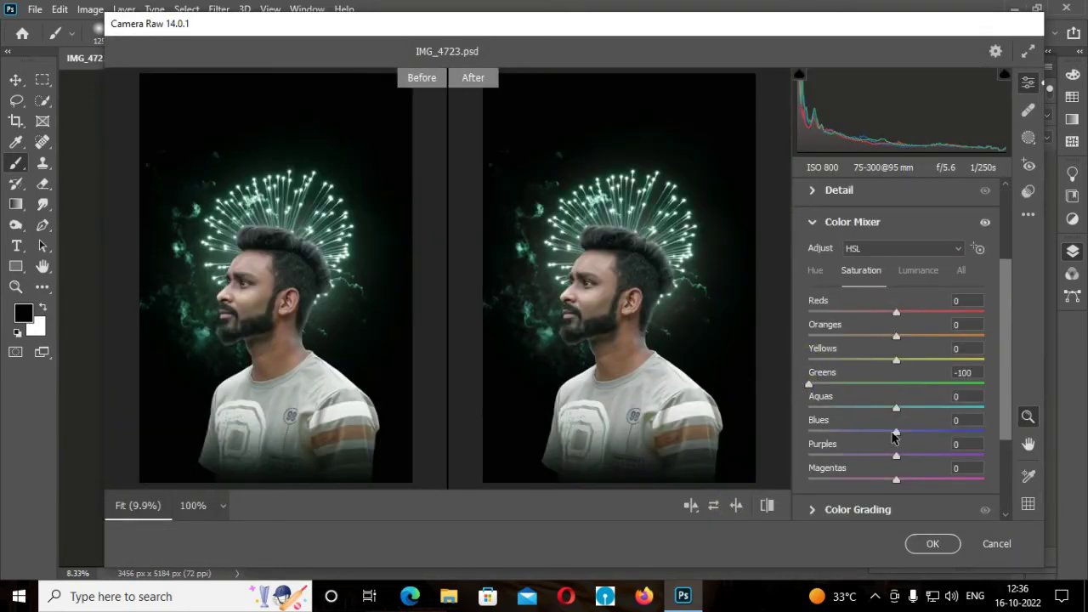
drag(889, 360, 870, 360)
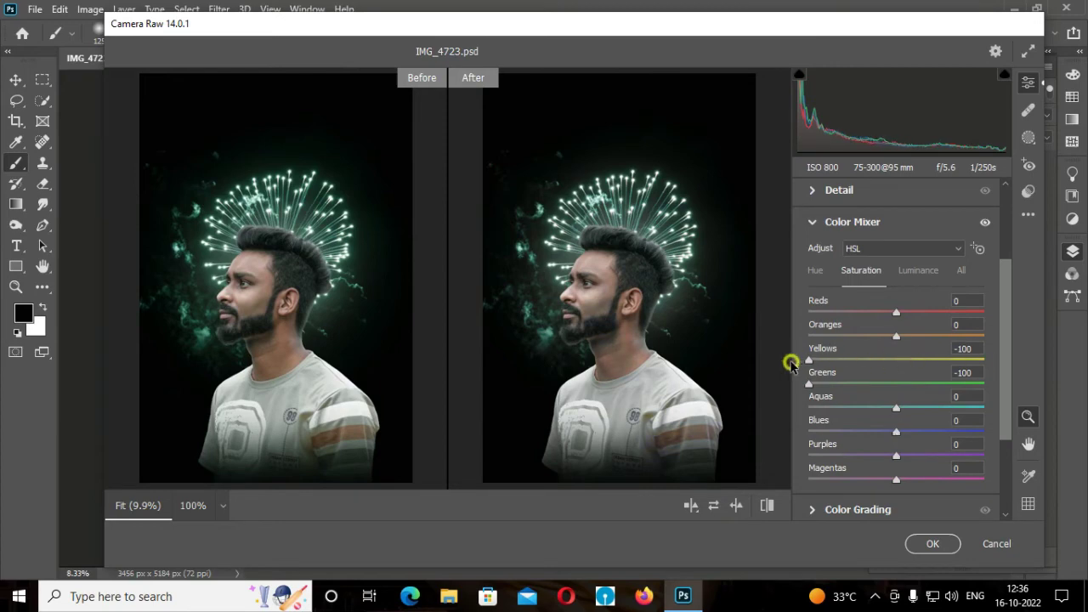
double_click(914, 349)
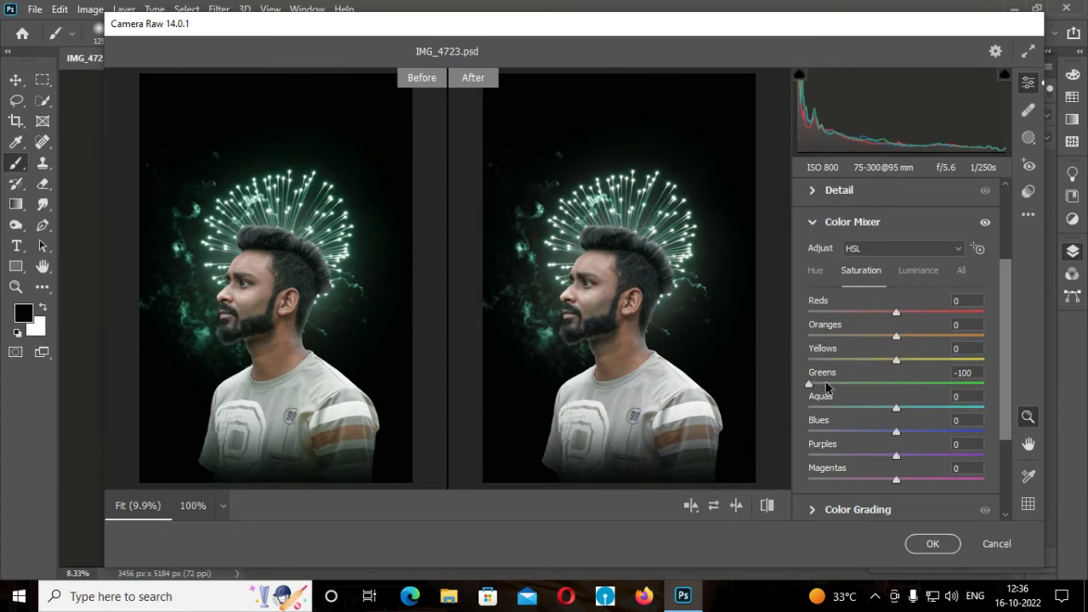
double_click(915, 375)
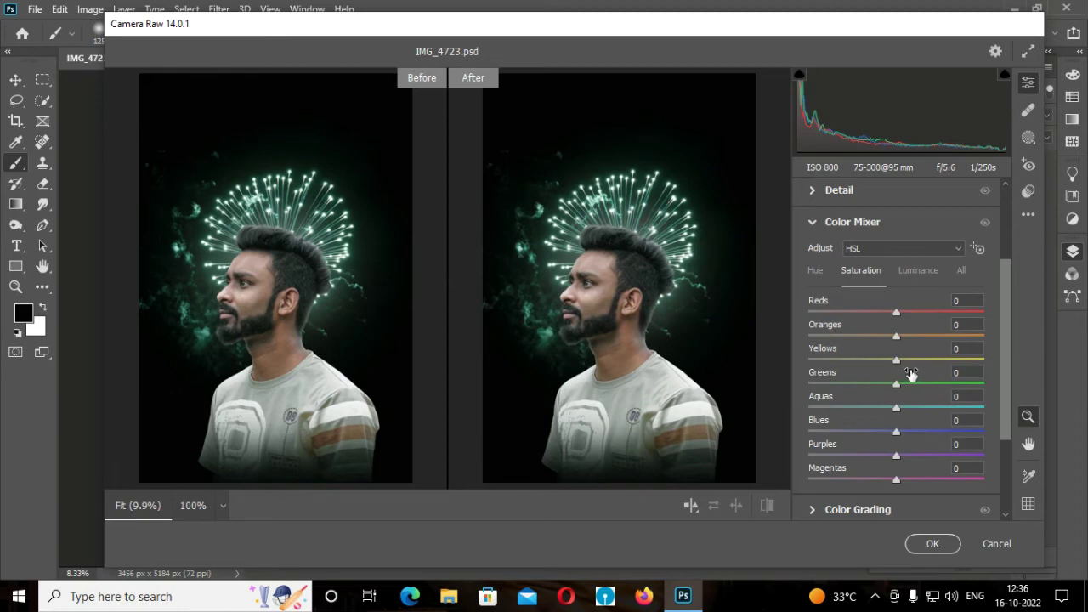
Add an inverted linear gradient mask over the lower body, fading to the bottom edge.
scroll(699, 381, up, 1)
scroll(697, 381, up, 1)
scroll(697, 382, down, 1)
right_click(694, 383)
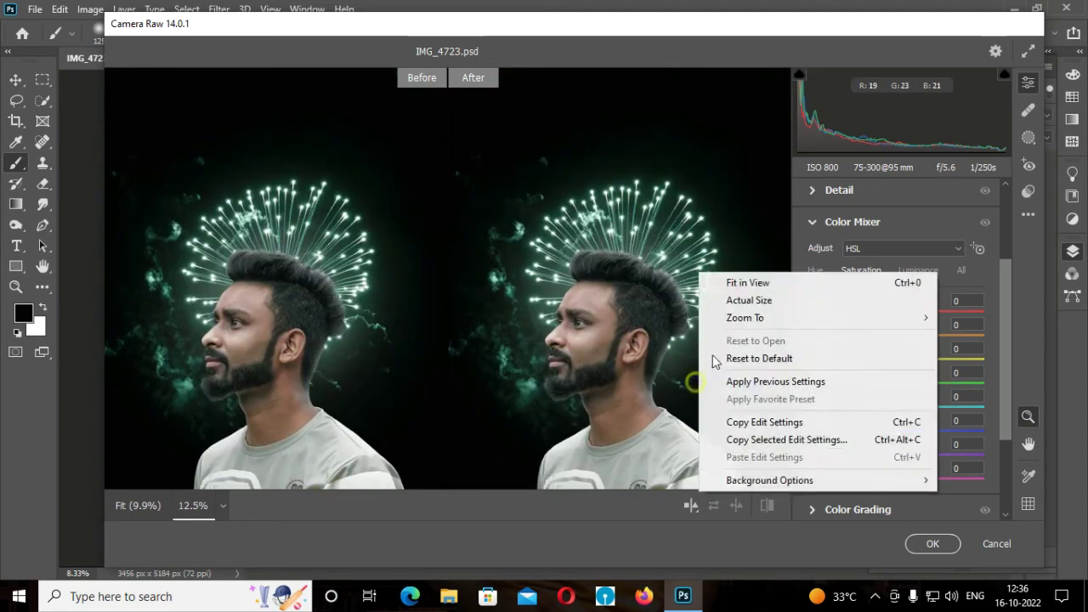
click(747, 282)
click(1029, 138)
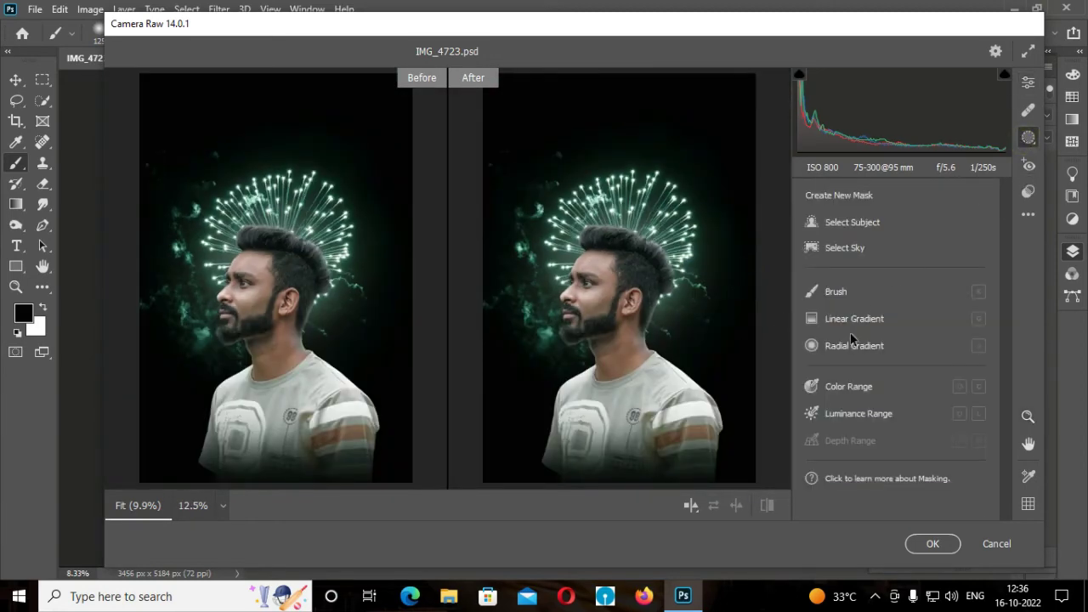
click(851, 339)
click(850, 296)
click(888, 432)
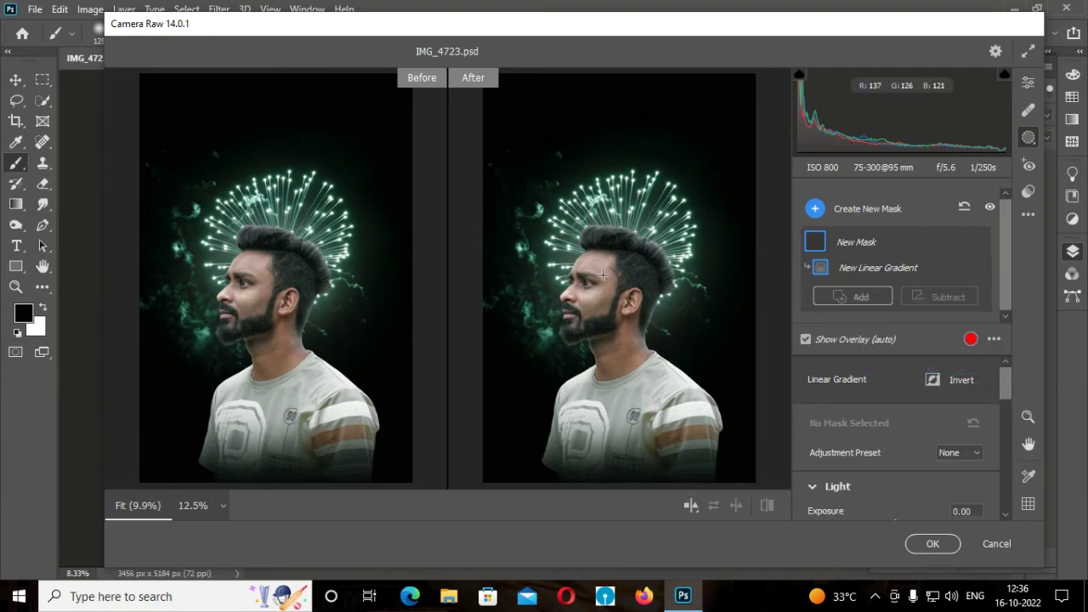
click(855, 297)
click(932, 382)
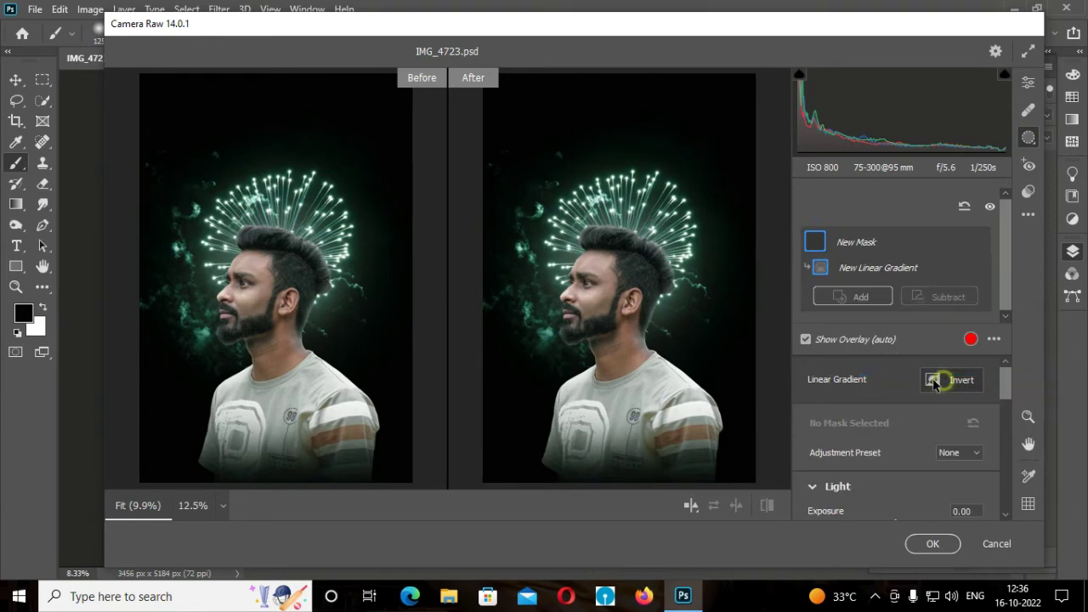
drag(609, 484, 609, 391)
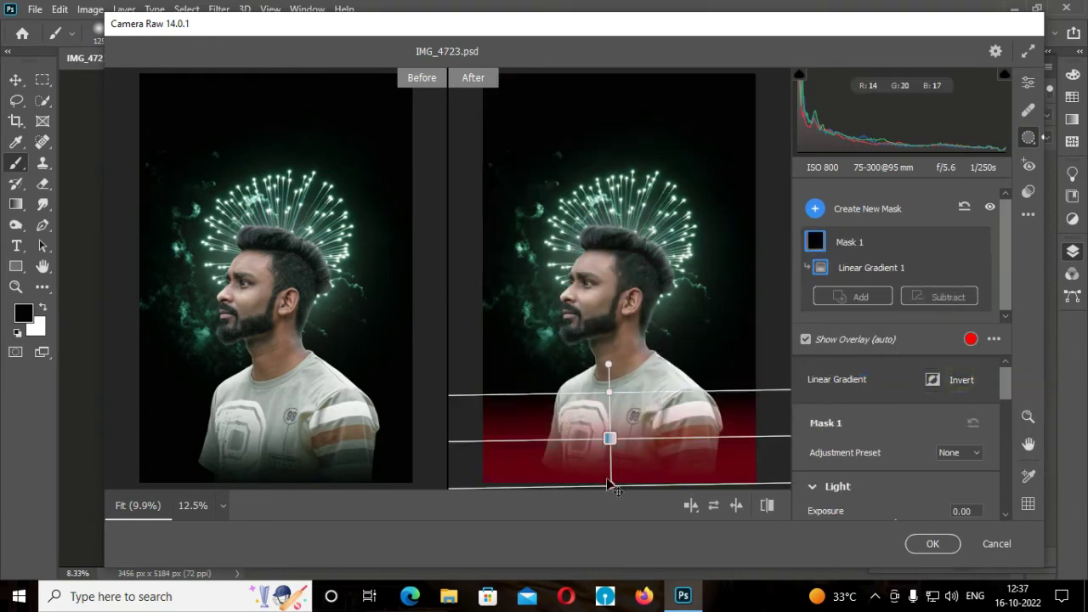
drag(609, 484, 609, 544)
Try lifting shadows in the masked area, reset blacks, and apply Camera Raw to the layer.
scroll(858, 414, down, 3)
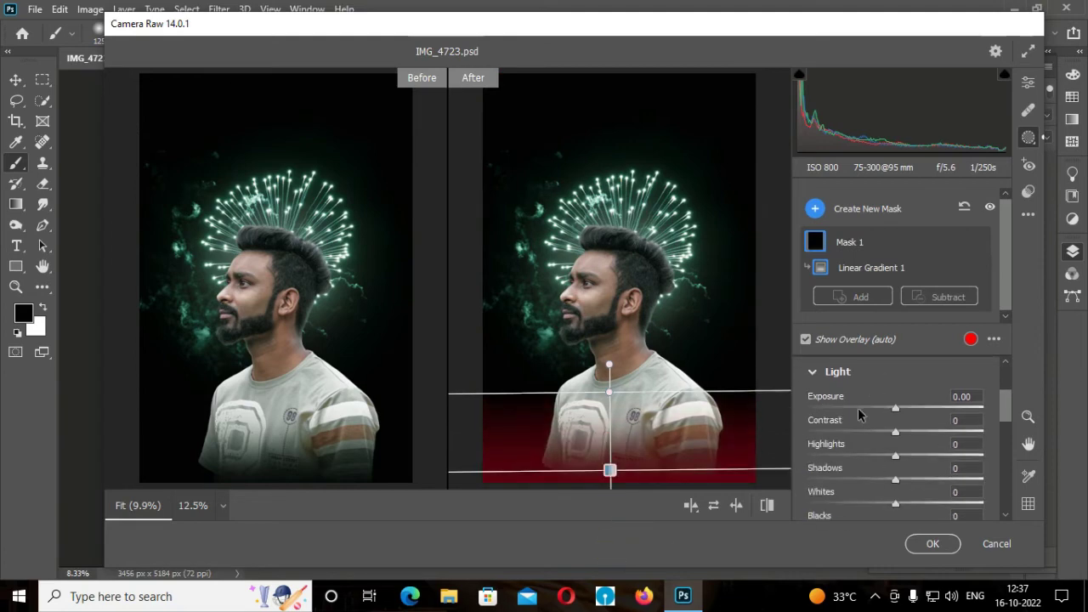
scroll(850, 408, down, 3)
drag(895, 412, 956, 417)
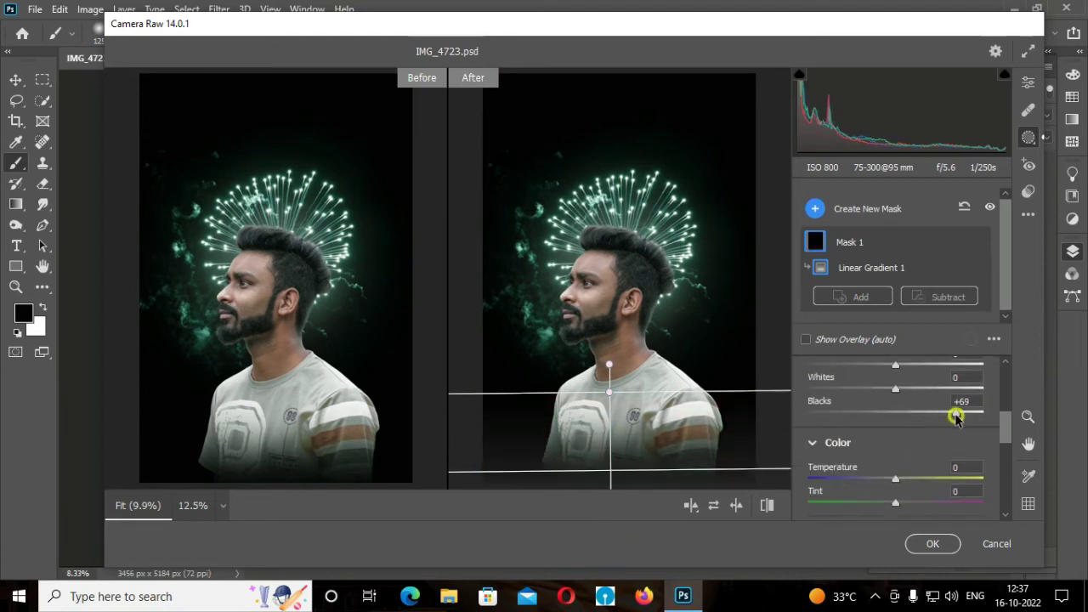
double_click(912, 407)
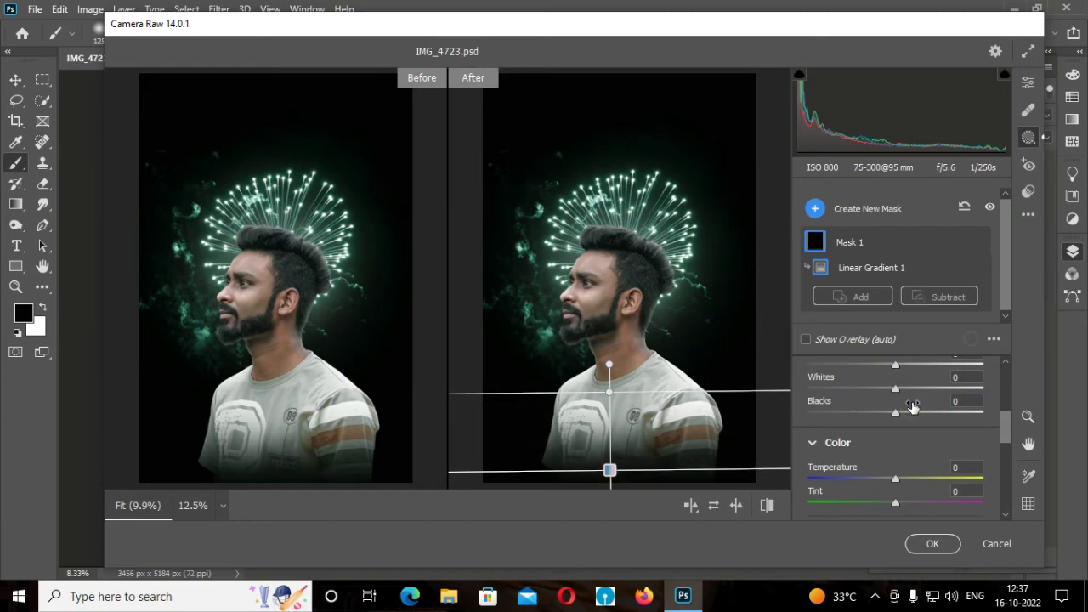
click(963, 207)
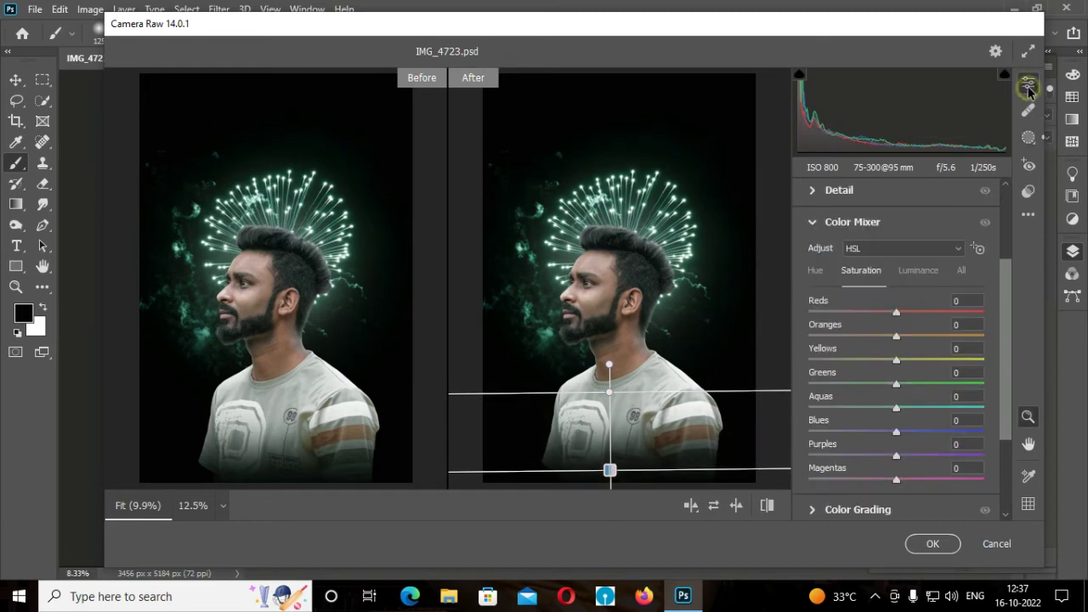
click(929, 542)
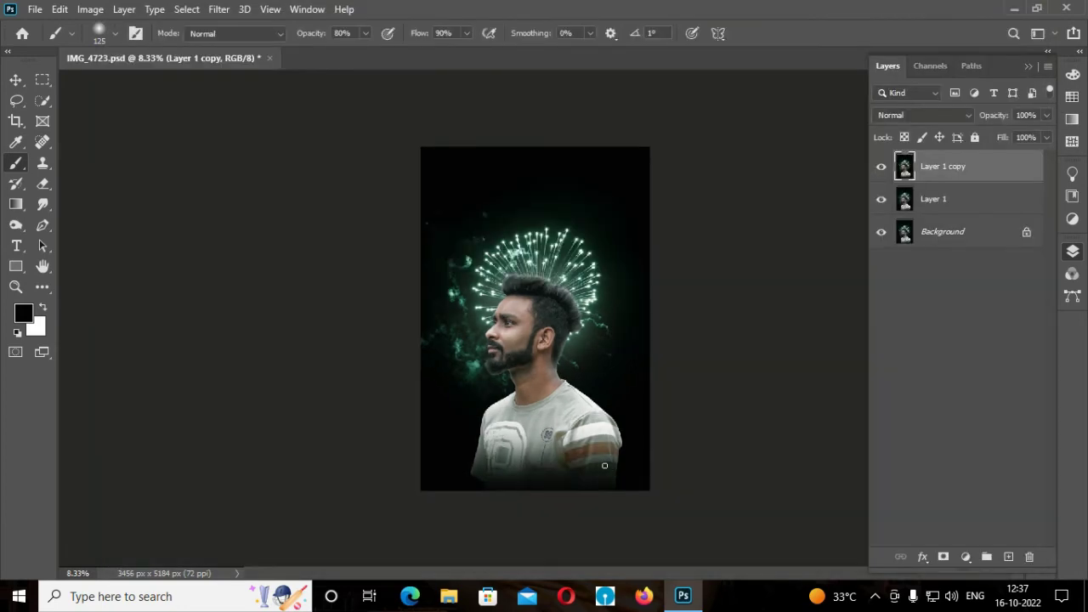
Merge the visible layers into Layer 0 and duplicate it.
right_click(958, 231)
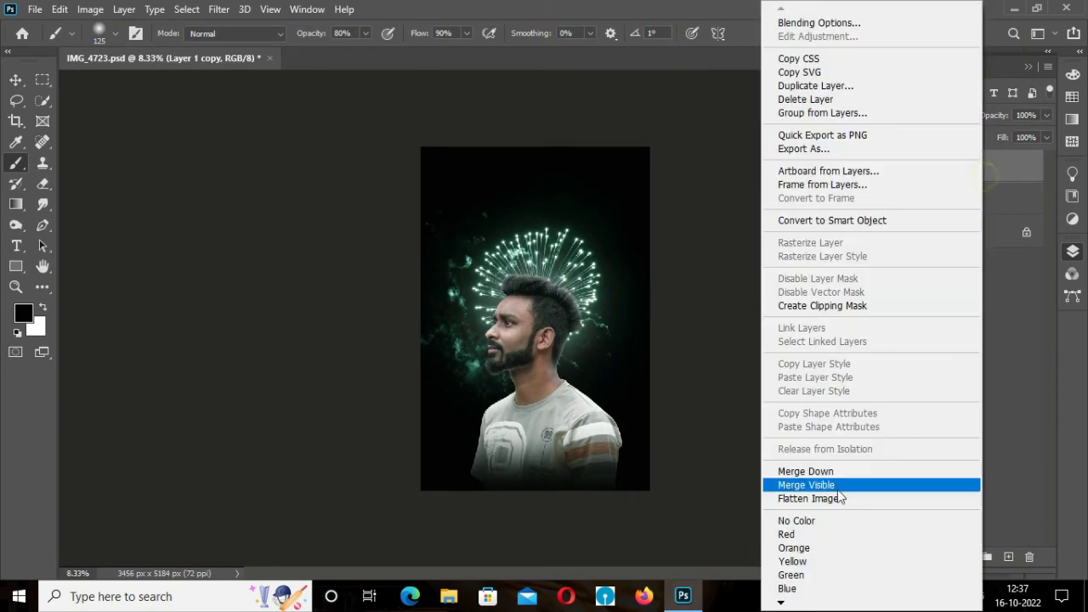
click(859, 484)
key(ctrl+j)
key(ctrl+j)
scroll(664, 396, up, 2)
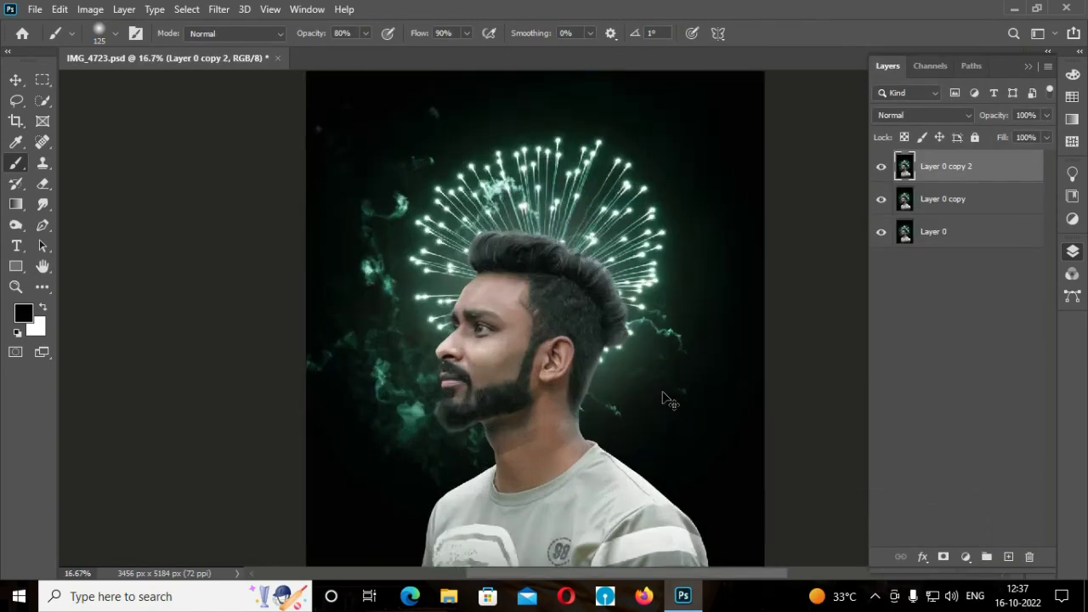
scroll(663, 396, up, 3)
scroll(348, 387, down, 2)
Dodge the cheek, under-eye area and ear with an enlarged brush.
right_click(15, 224)
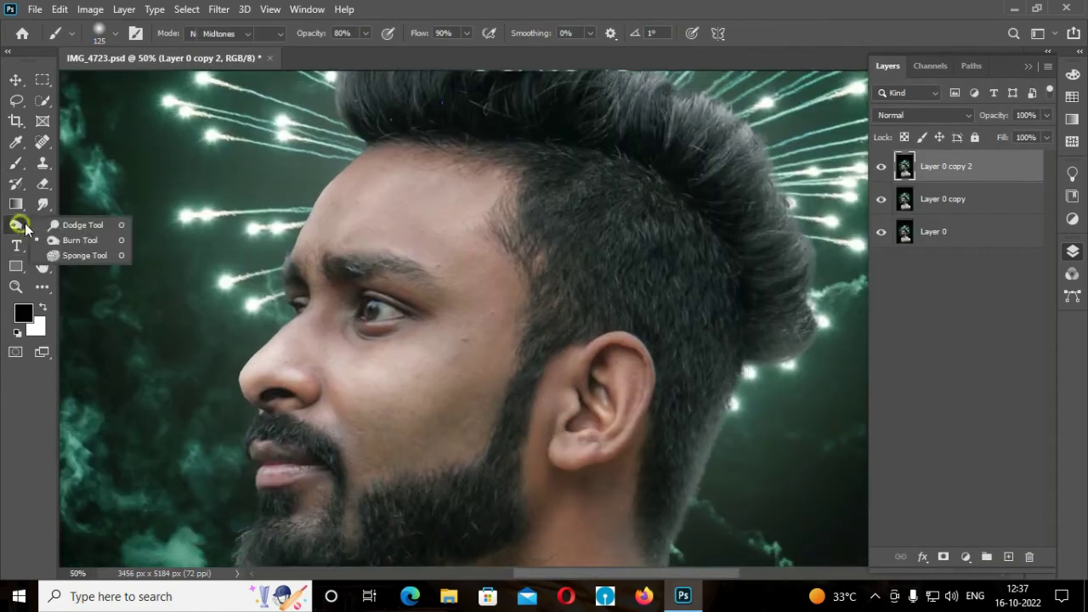
click(72, 222)
key(bracketright)
key(bracketright)
drag(348, 376, 456, 338)
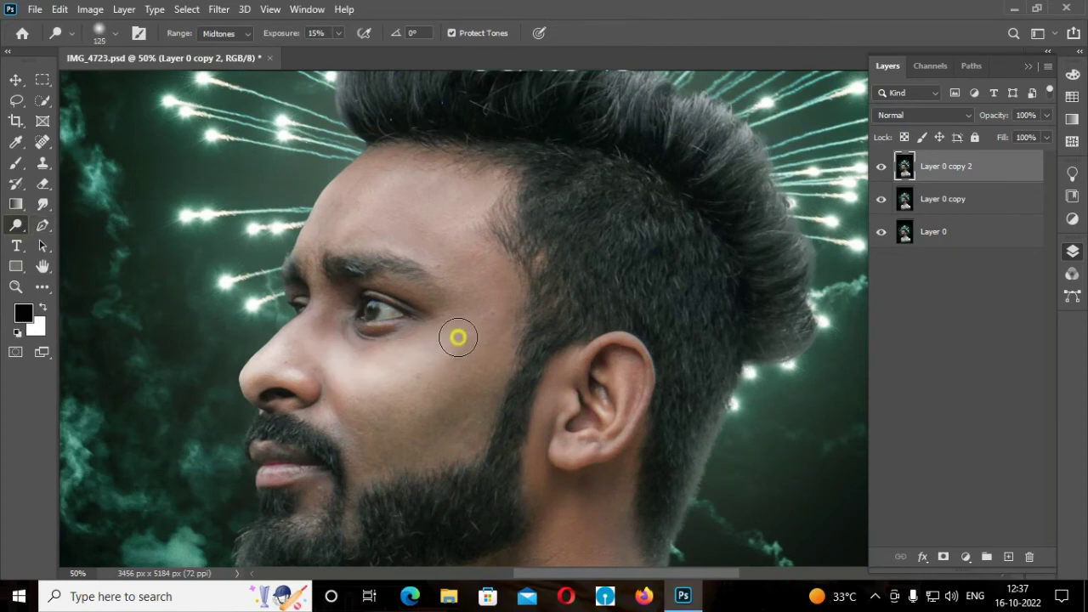
mouse_move(292, 369)
mouse_down()
mouse_move(349, 289)
mouse_move(328, 213)
mouse_move(485, 187)
mouse_move(348, 238)
mouse_move(454, 242)
mouse_move(493, 366)
mouse_up()
mouse_move(507, 429)
mouse_down()
mouse_move(553, 414)
mouse_move(626, 425)
mouse_move(557, 448)
mouse_up()
scroll(557, 448, up, 3)
key(bracketleft)
key(bracketleft)
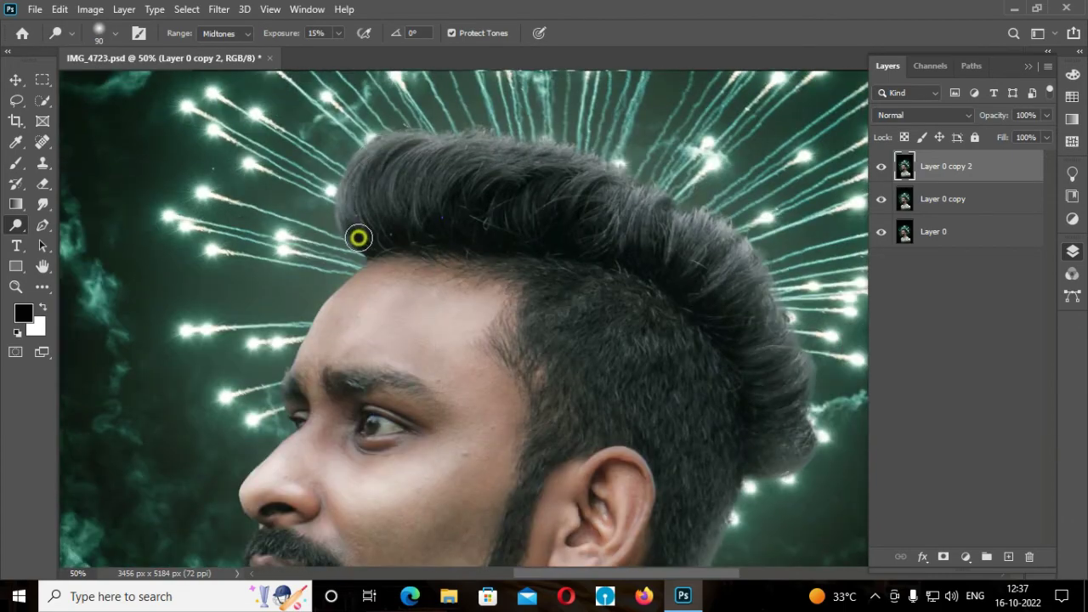
Zoom out to the whole image and bring up the layer menu for flattening.
key(ctrl+minus)
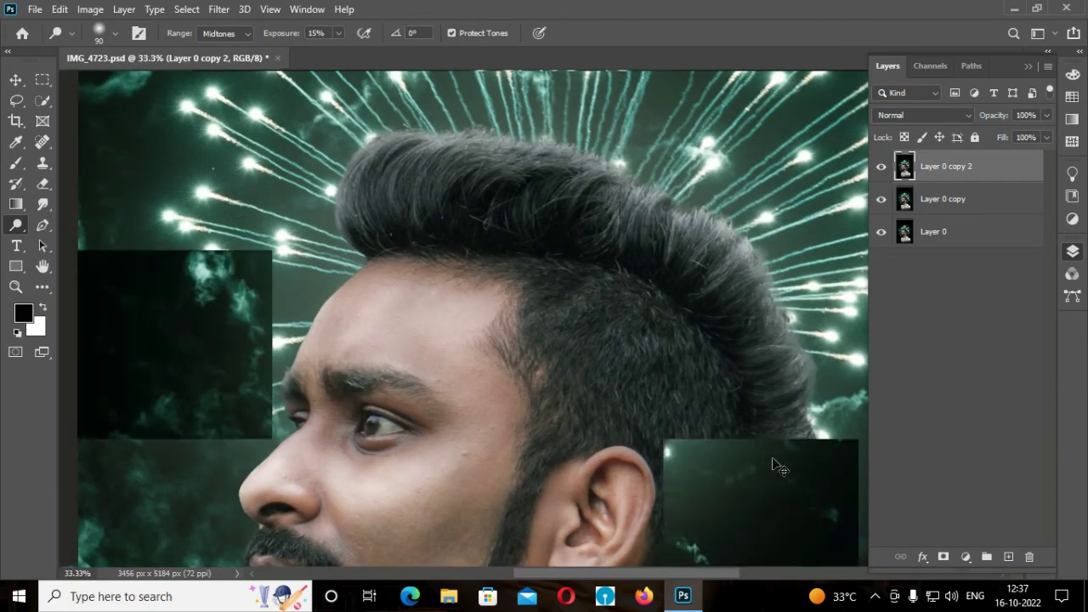
key(ctrl+minus)
key(ctrl+minus)
key(ctrl+minus)
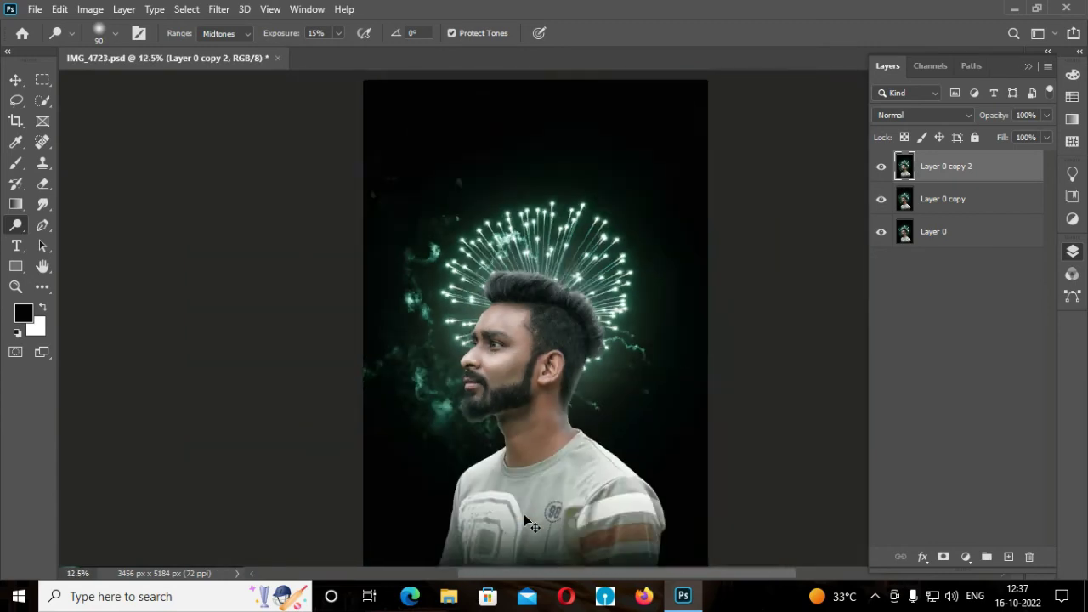
key(ctrl+minus)
right_click(1003, 171)
Flatten the image, unlock the background as Layer 0, and duplicate it.
click(848, 498)
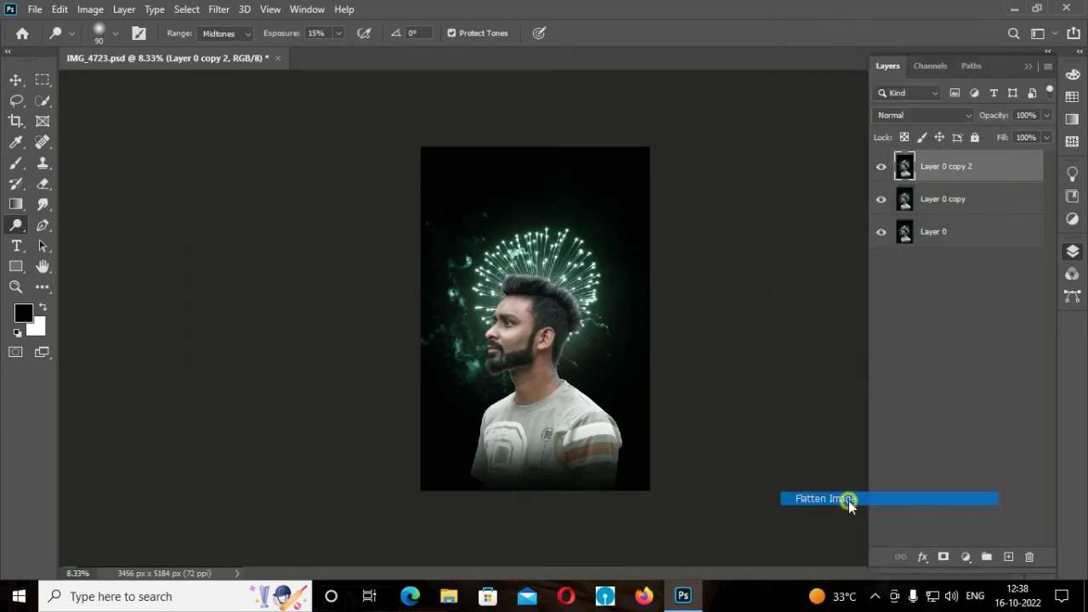
click(1024, 166)
key(ctrl+j)
key(ctrl+j)
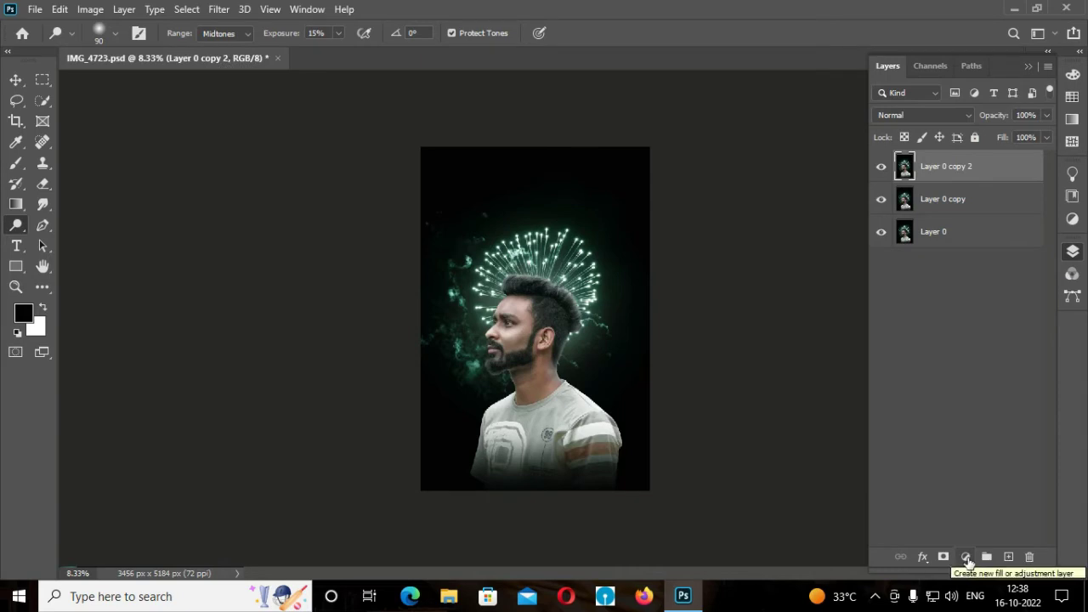
Add a Channel Mixer adjustment with the red channel's red contribution reduced.
click(967, 558)
click(990, 418)
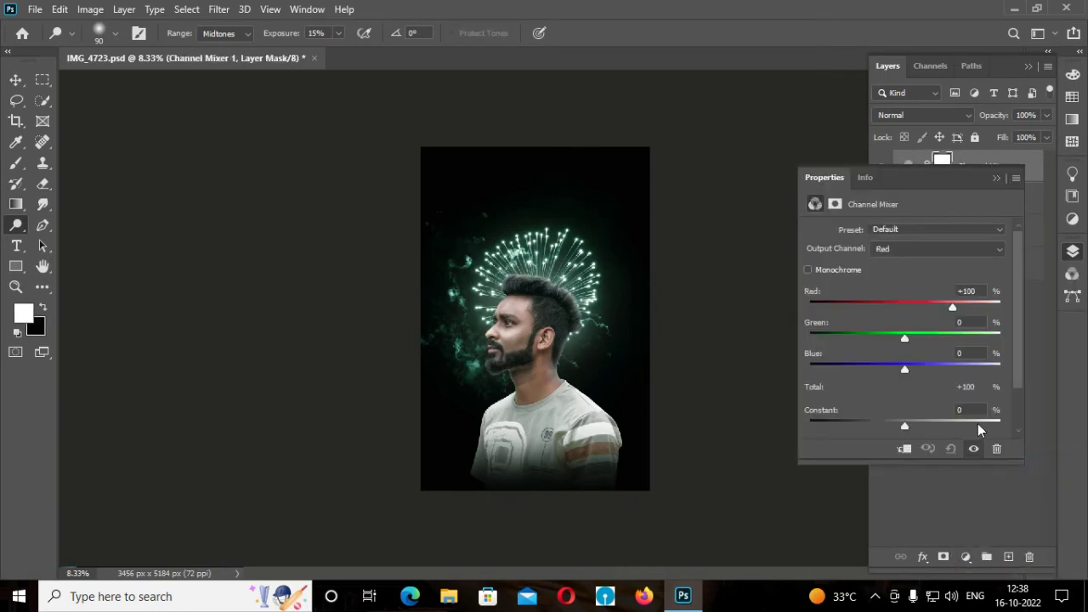
drag(958, 312, 948, 312)
click(996, 180)
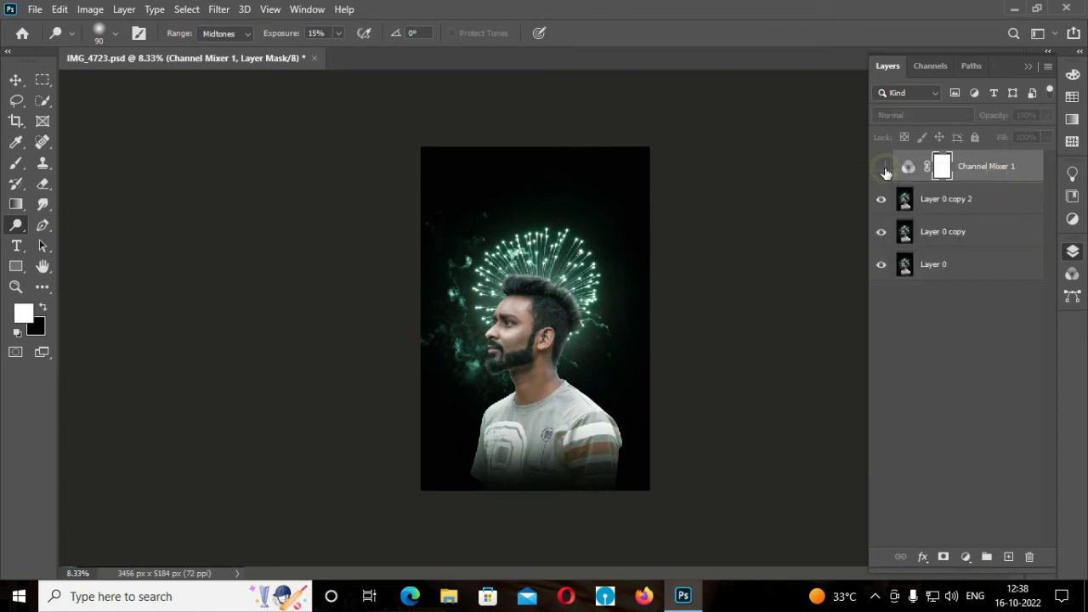
Stamp the visible layers into a merged layer and duplicate it.
key(ctrl+shift+alt+e)
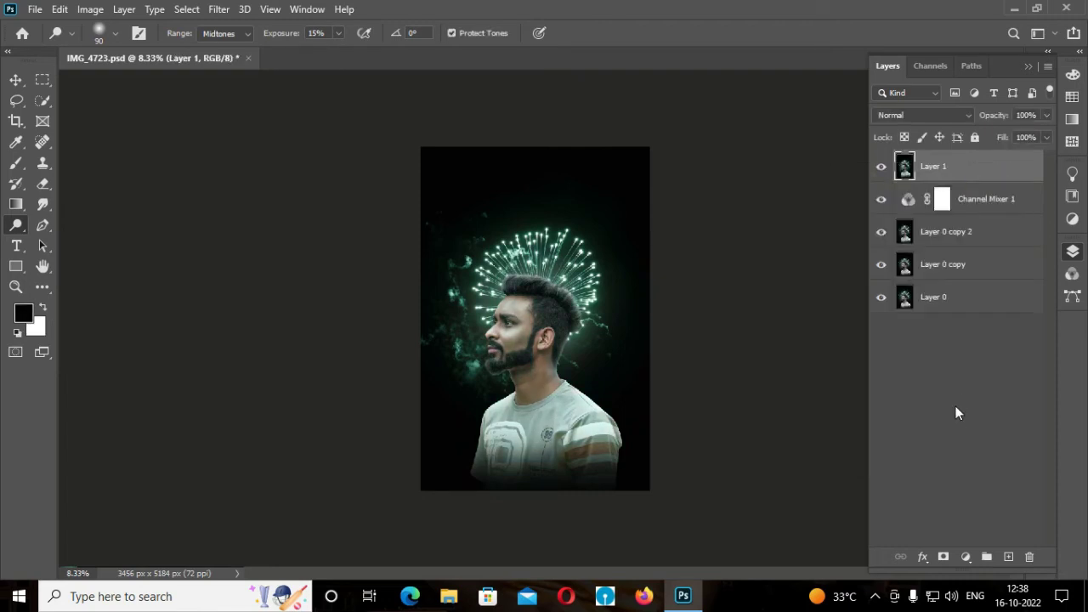
key(ctrl+j)
key(x)
click(1072, 250)
Add a Color Lookup layer and preview the 3Strip and following lookup presets.
click(1072, 219)
click(1013, 226)
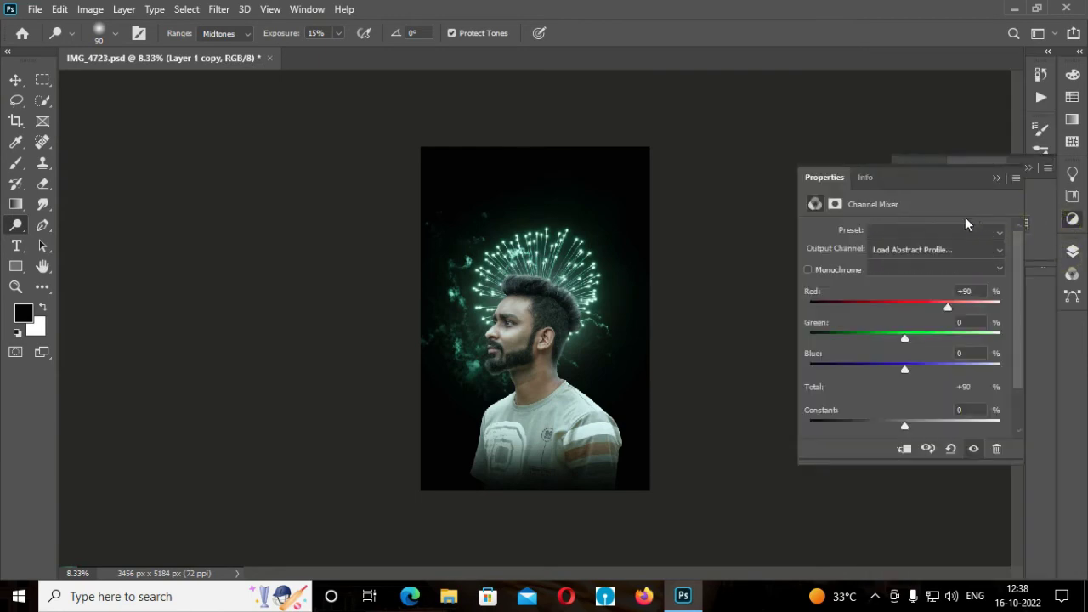
click(935, 232)
click(928, 63)
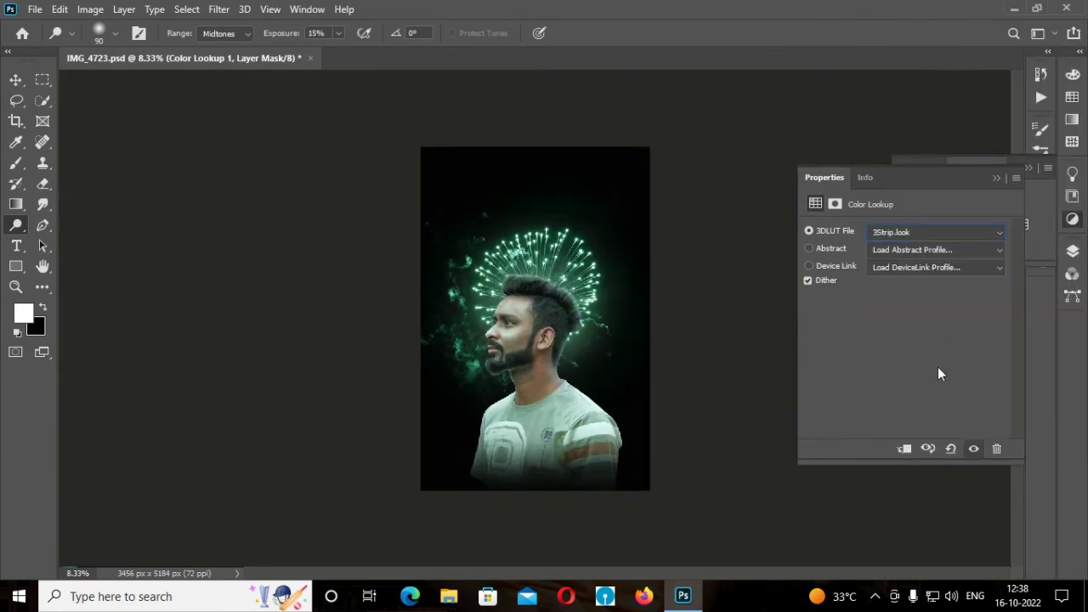
key(Down)
key(Down)
key(Down)
key(Down)
key(Down)
key(Down)
key(Down)
key(Down)
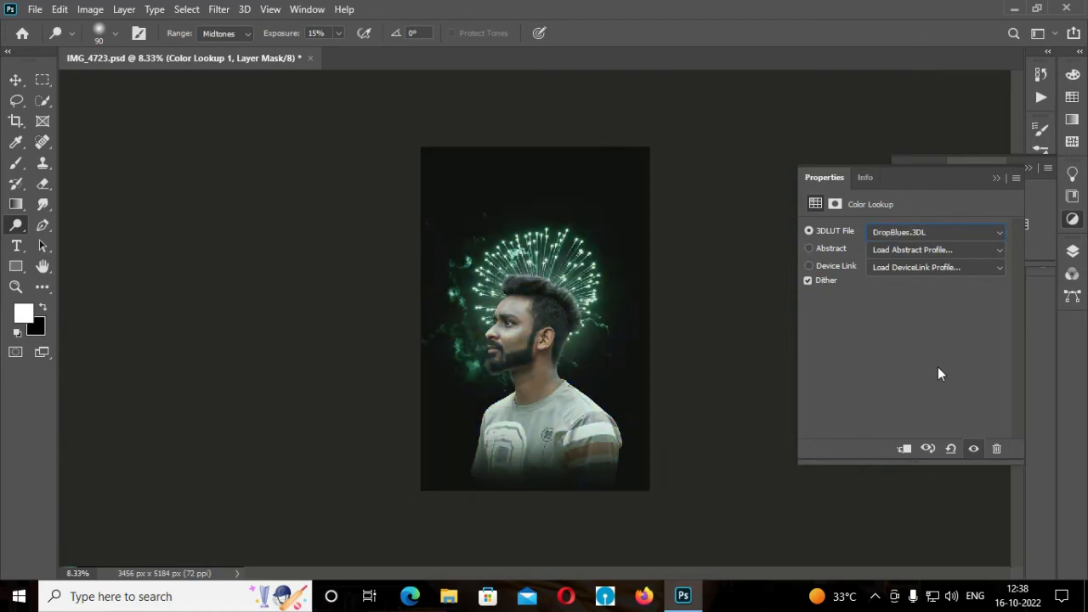
key(Down)
key(Down)
key(Down)
key(Down)
key(Down)
key(Down)
key(Down)
key(Down)
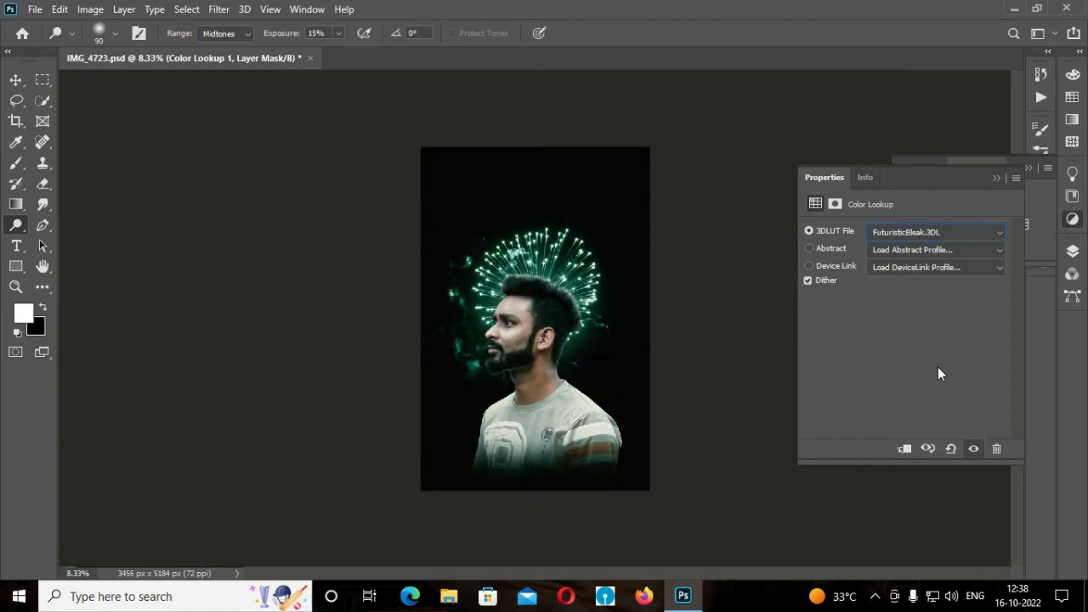
key(Down)
key(Down)
key(Down)
key(Down)
key(Down)
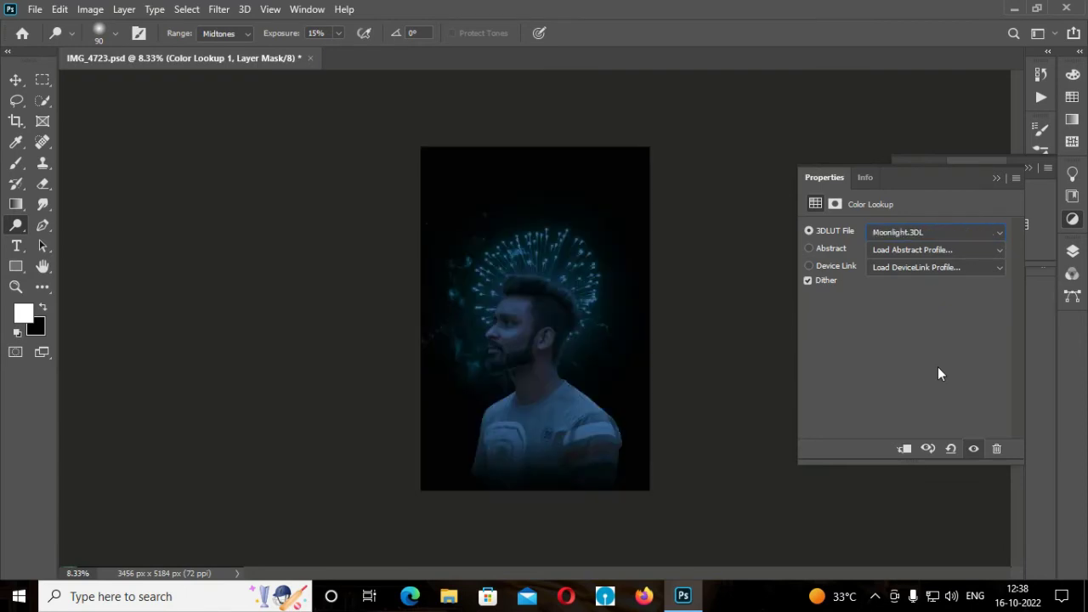
key(Down)
key(Down)
key(Down)
key(Down)
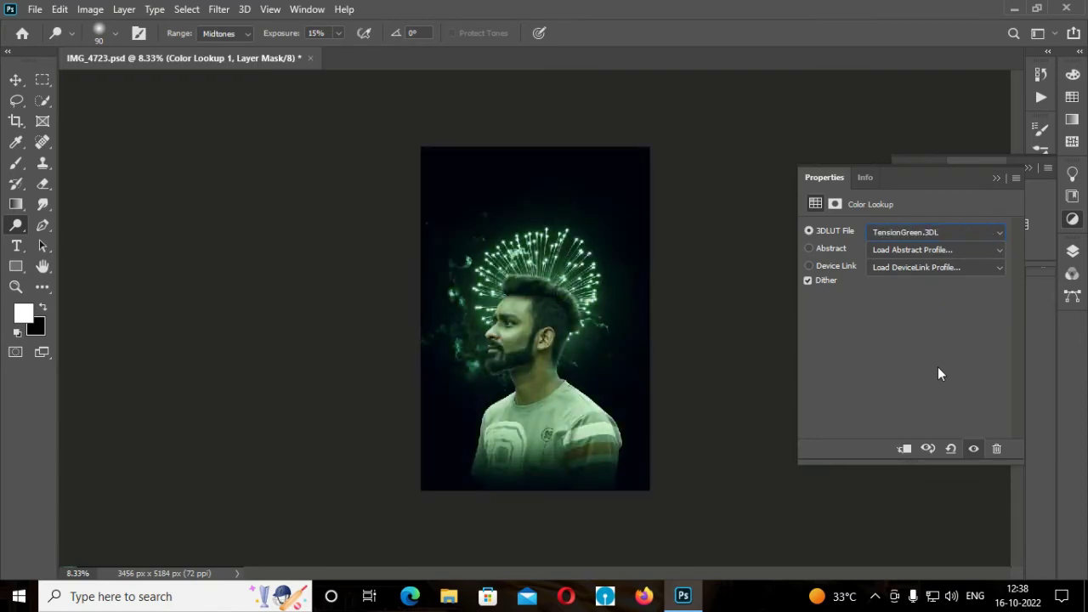
Check the lookup layer's blend modes, keep Normal, then delete the Color Lookup layer.
click(996, 177)
click(1031, 169)
click(1072, 251)
click(931, 114)
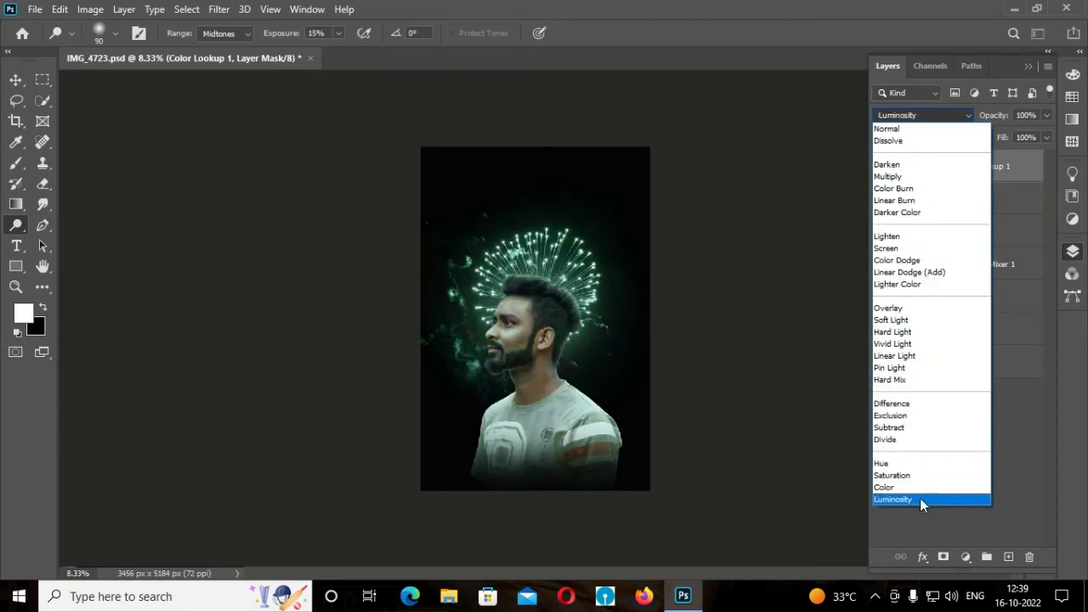
click(921, 527)
key(Delete)
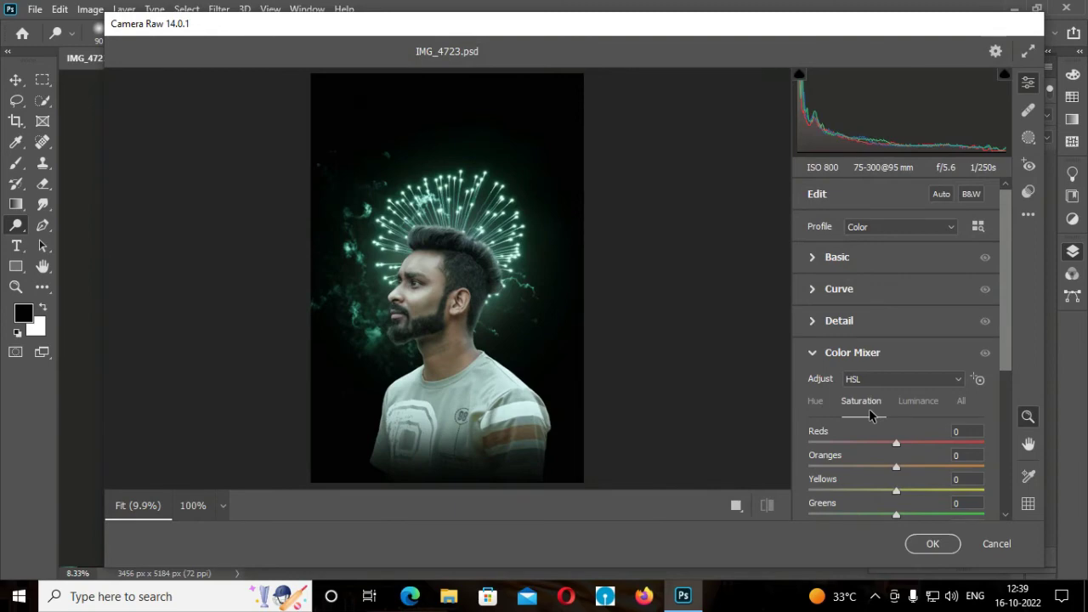
Show before/after and browse the Basic, Artistic and Modern Camera Raw profile groups.
click(766, 505)
click(812, 352)
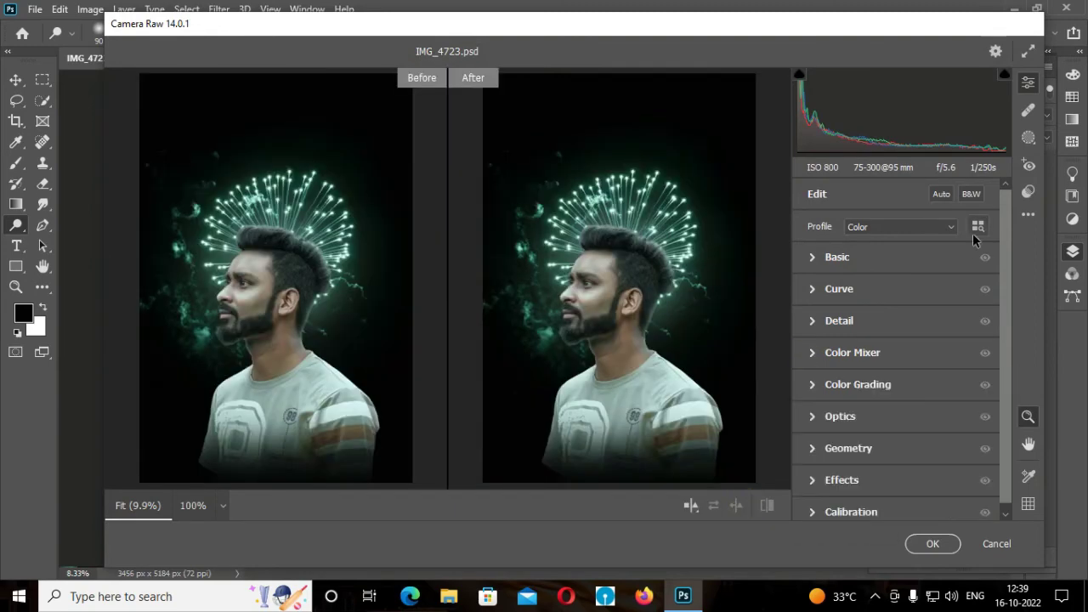
click(978, 226)
click(802, 285)
click(803, 317)
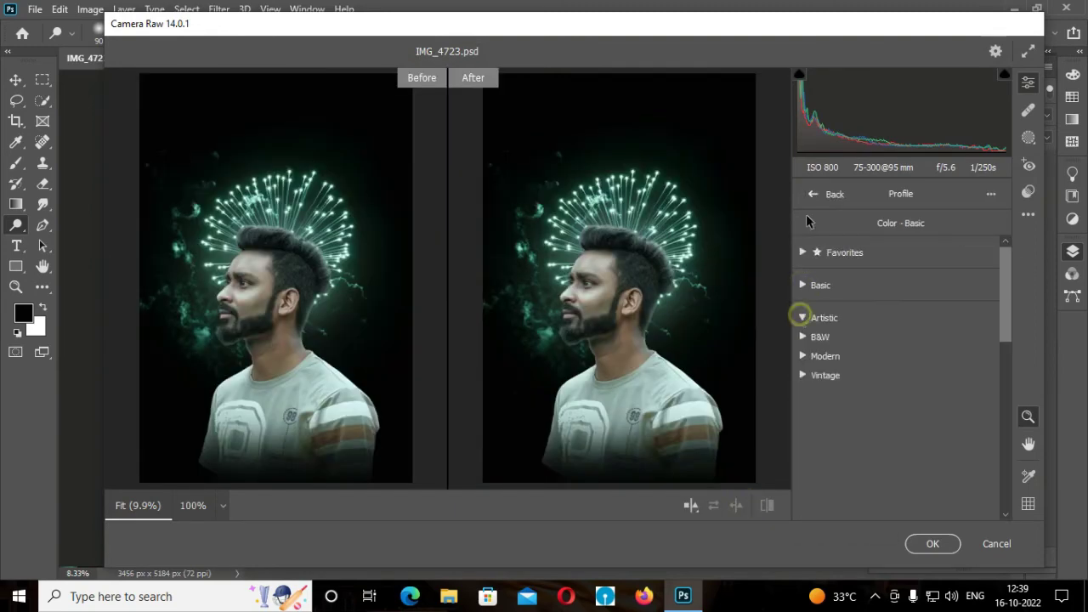
drag(1005, 297, 1006, 478)
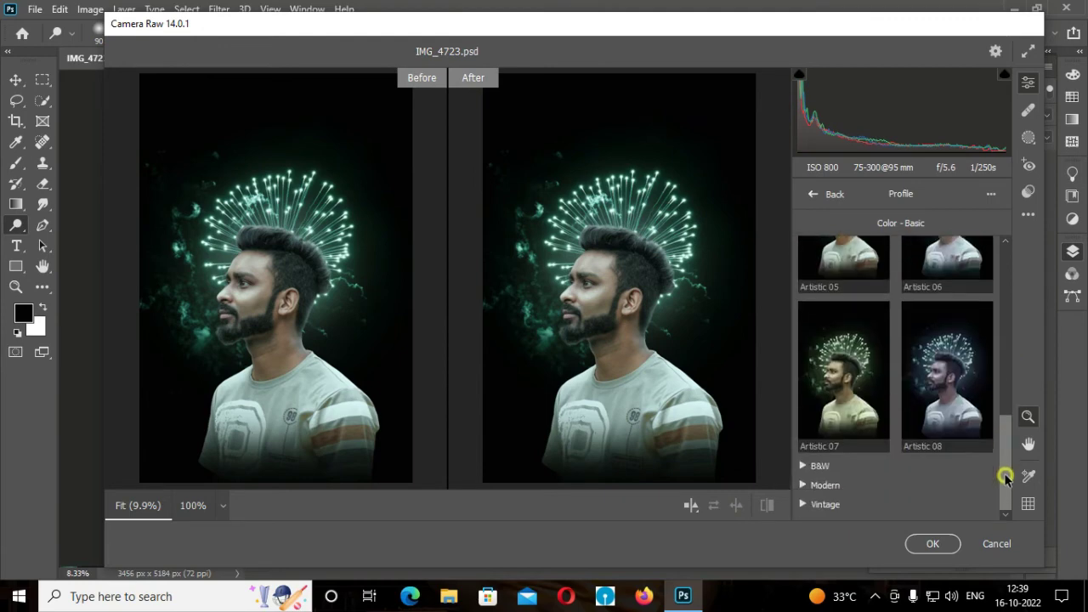
click(803, 485)
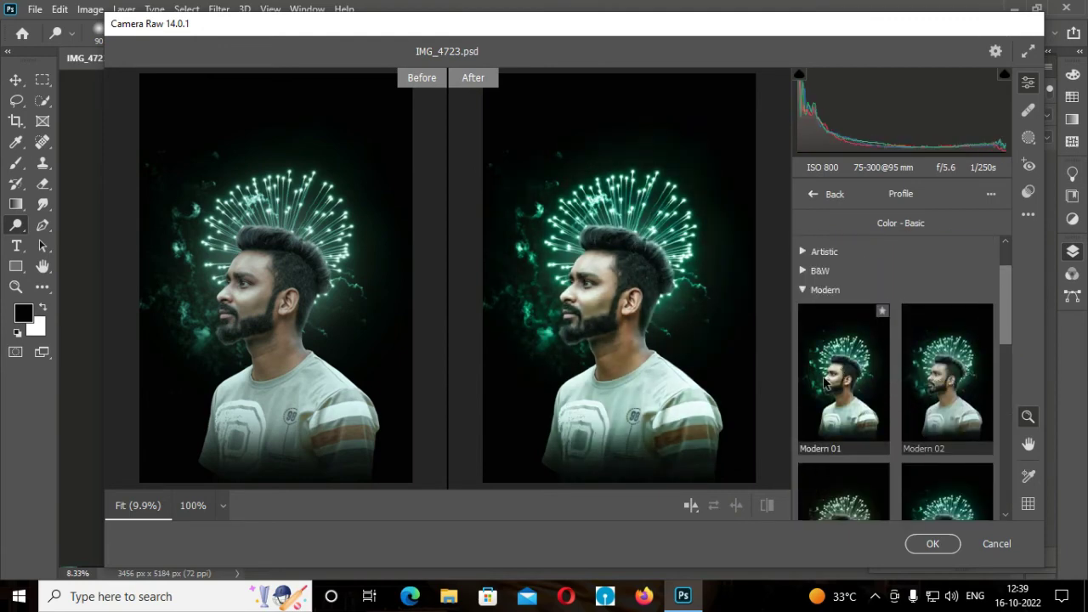
scroll(962, 386, down, 2)
drag(998, 358, 997, 427)
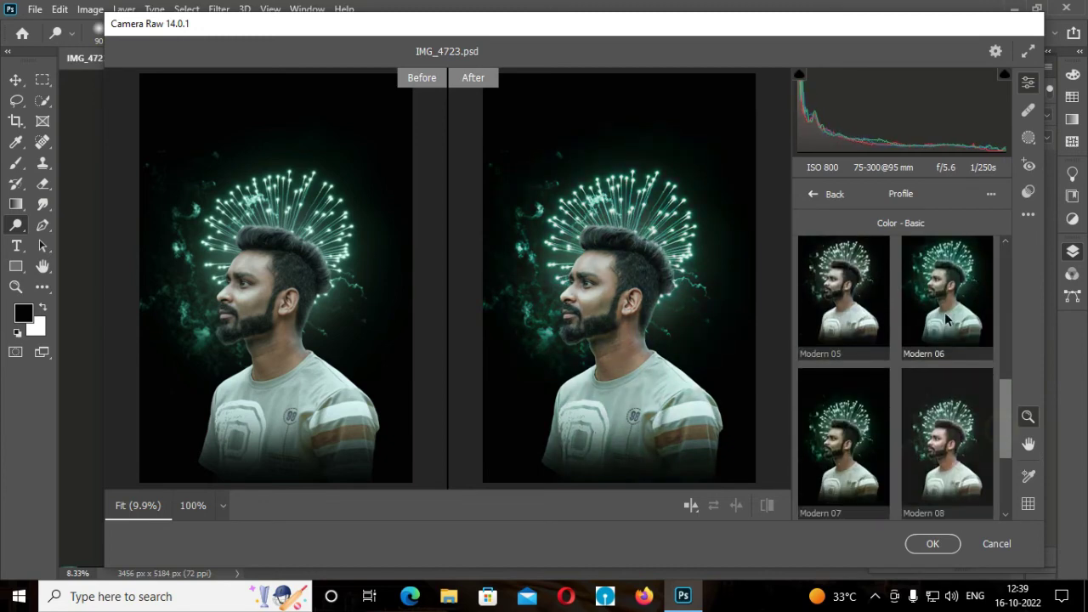
scroll(947, 318, down, 2)
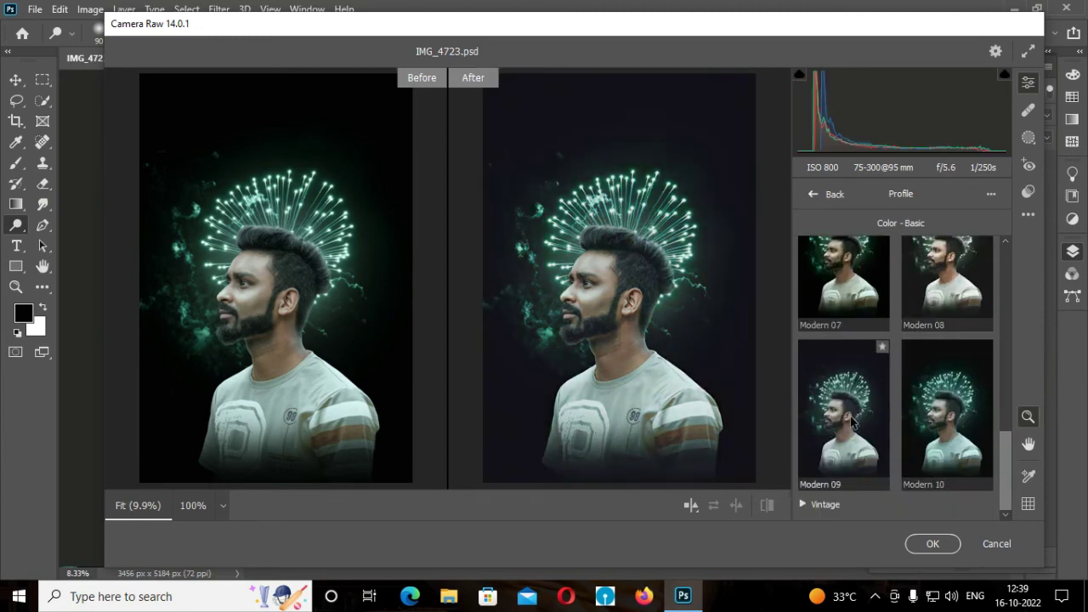
Preview the Vintage profiles, then apply Modern 02 and accept Camera Raw.
click(803, 505)
scroll(952, 400, down, 3)
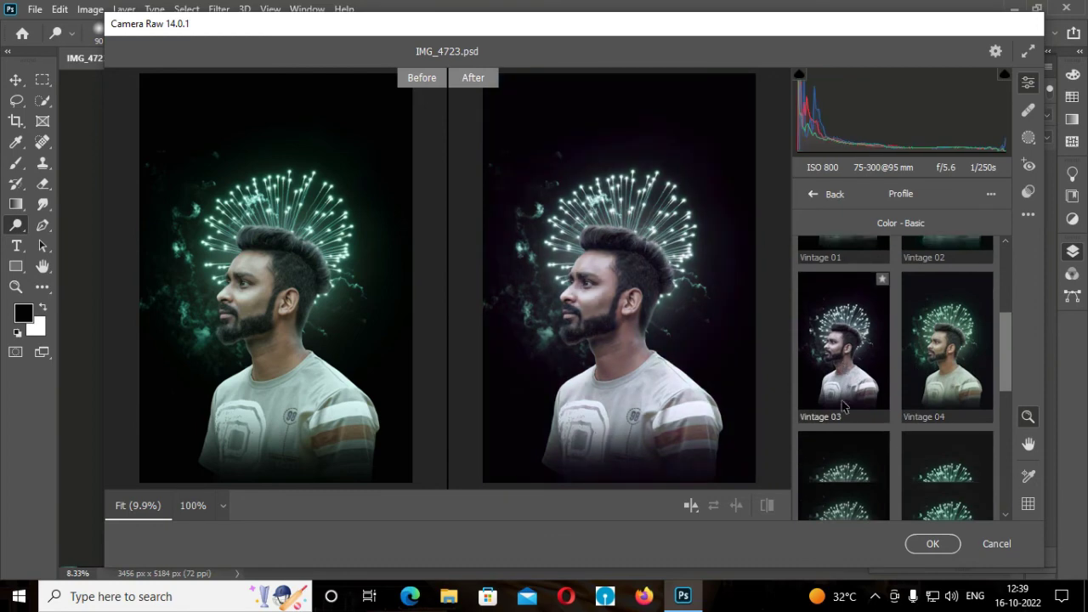
scroll(957, 414, down, 3)
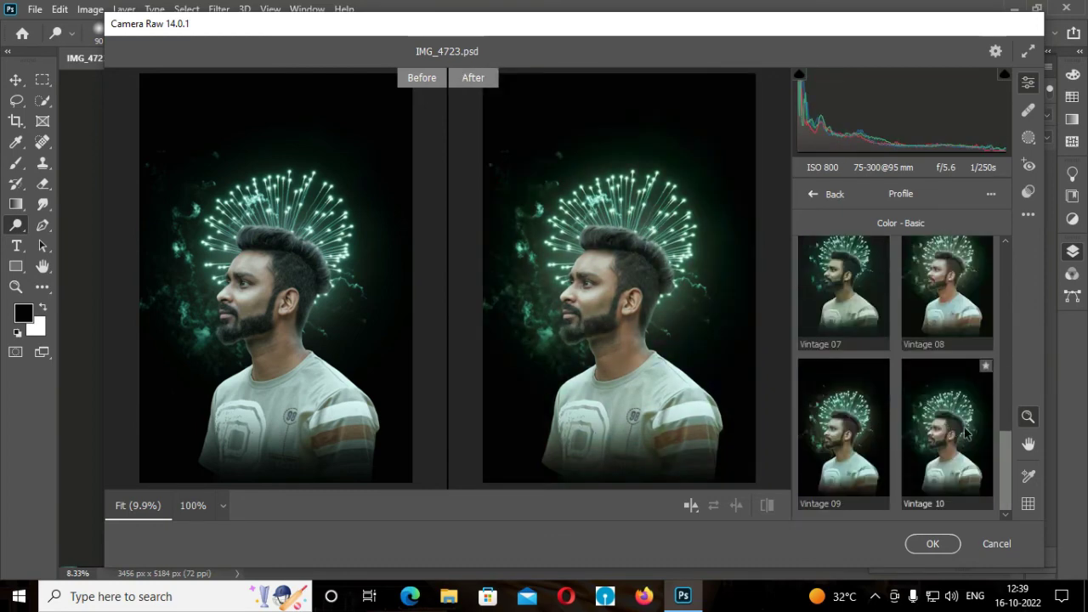
drag(1005, 446, 1005, 274)
click(816, 319)
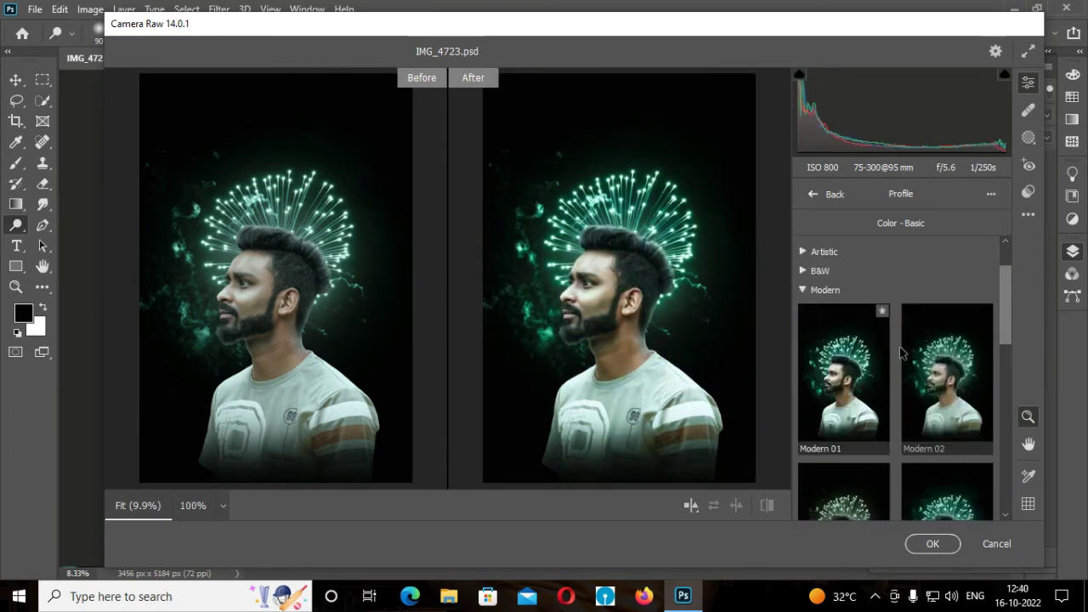
click(959, 378)
click(929, 545)
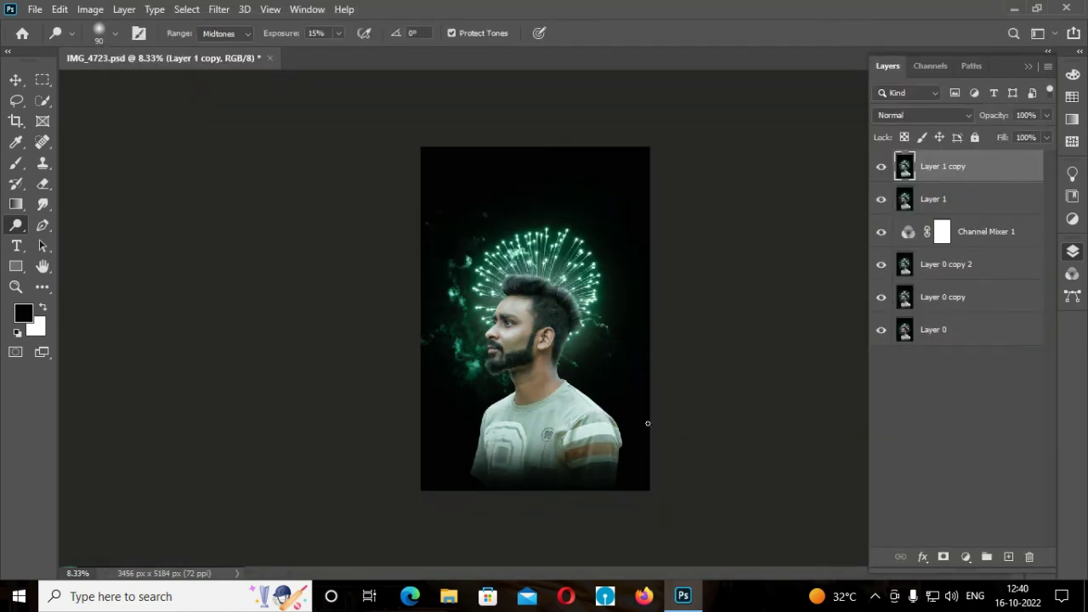
Duplicate the top layer and add a Cyan Photo Filter adjustment layer.
key(ctrl+j)
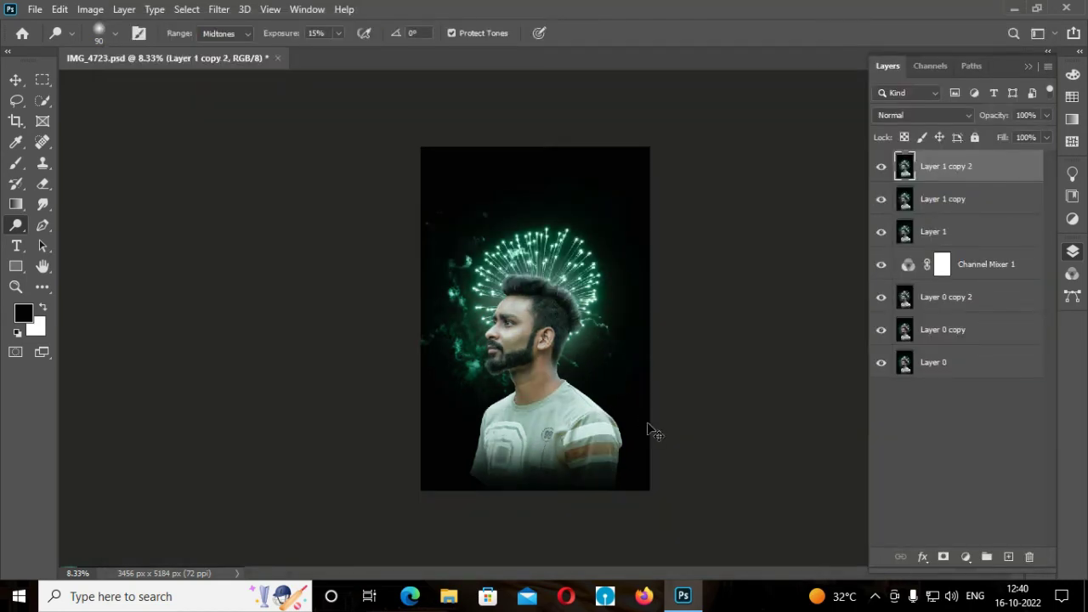
click(964, 556)
click(986, 439)
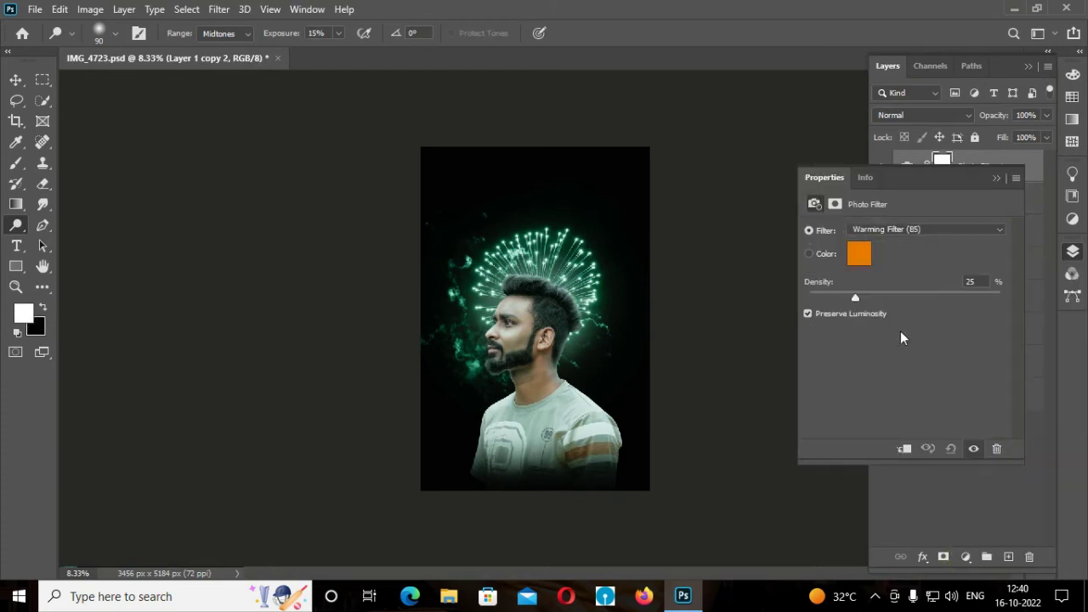
click(905, 230)
click(881, 370)
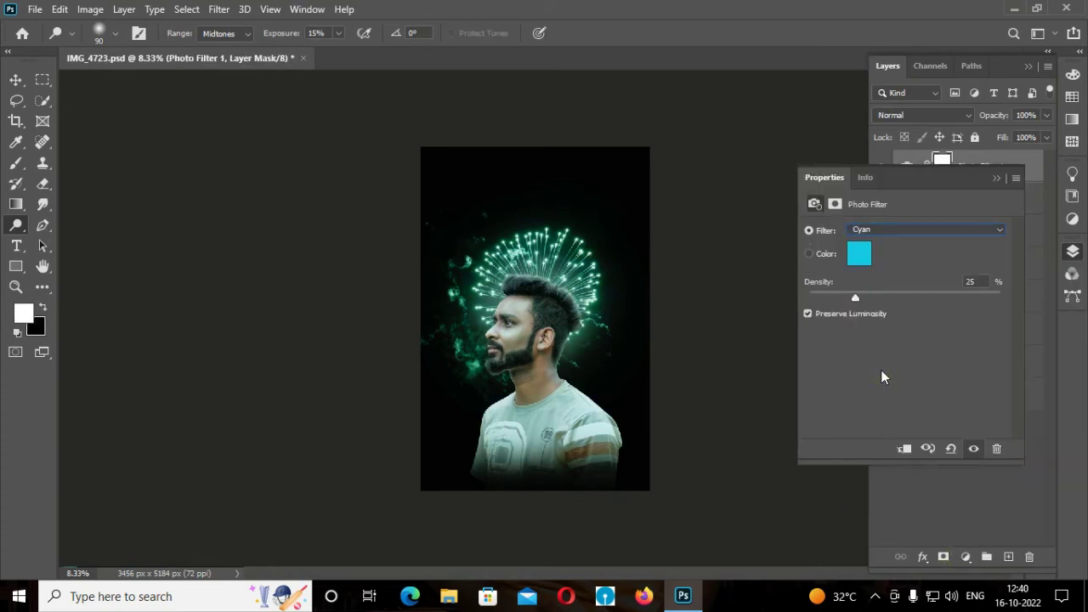
Compare photo filter colours and lower the filter density to 15%.
key(Down)
key(Up)
key(Up)
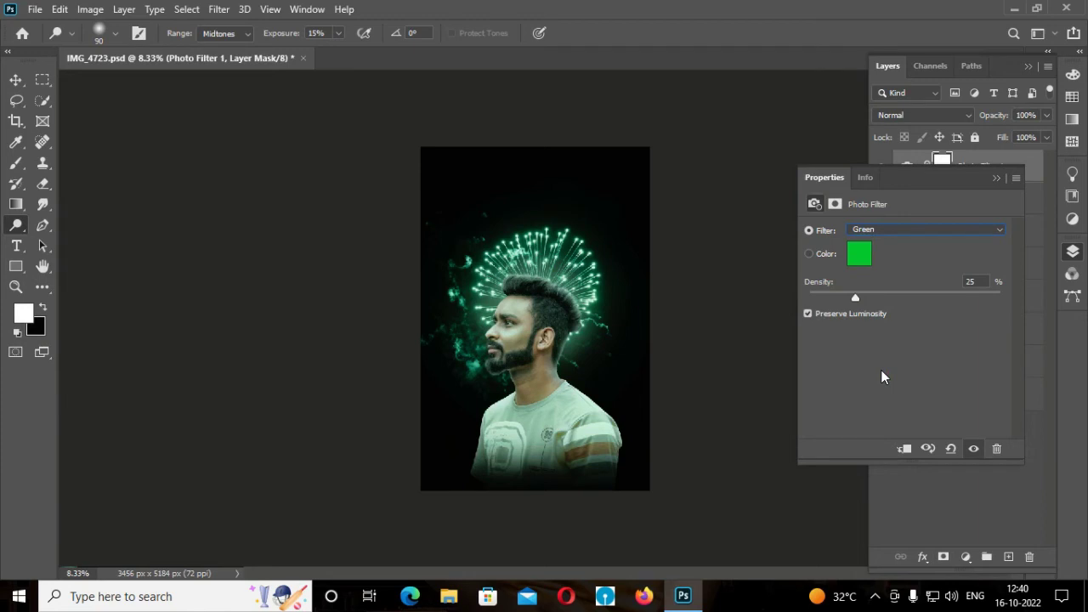
key(Down)
drag(856, 297, 837, 296)
key(Up)
key(Down)
key(Up)
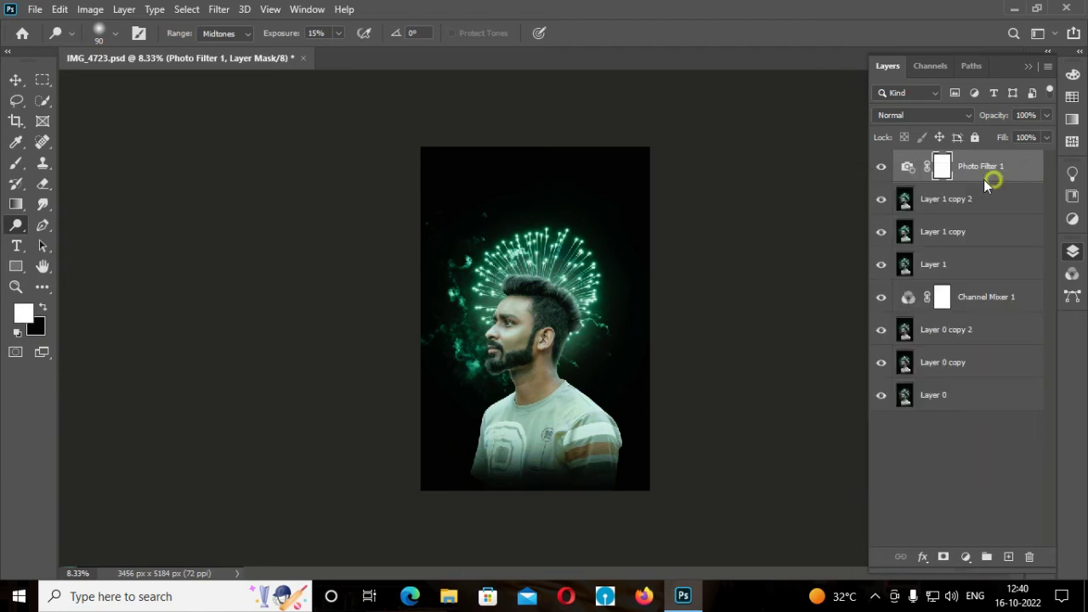
Flatten the image, unlock it as a layer, duplicate it, and add an empty layer.
right_click(1000, 171)
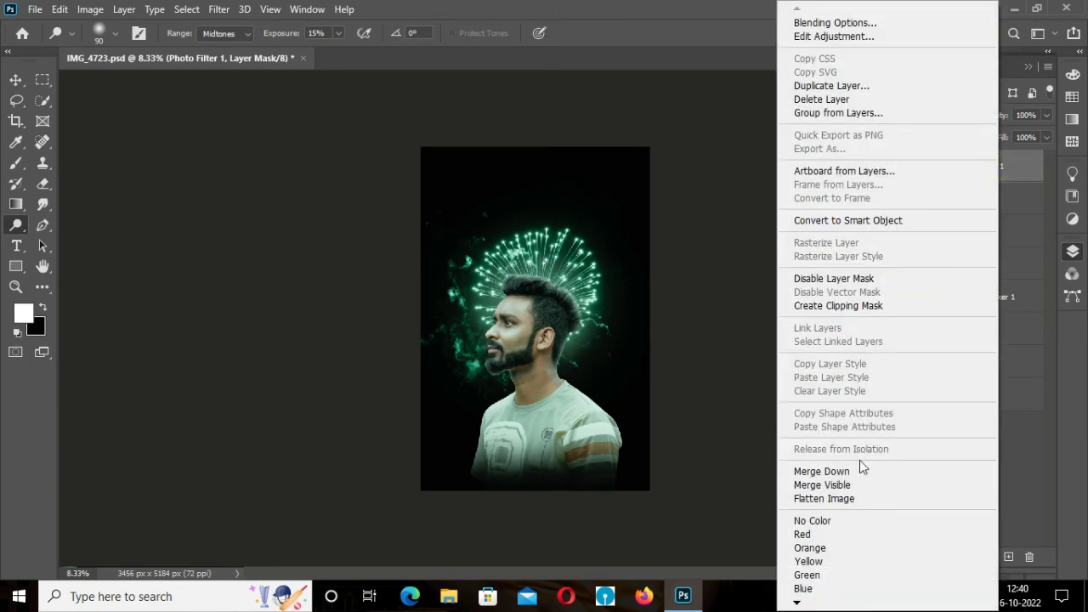
click(863, 465)
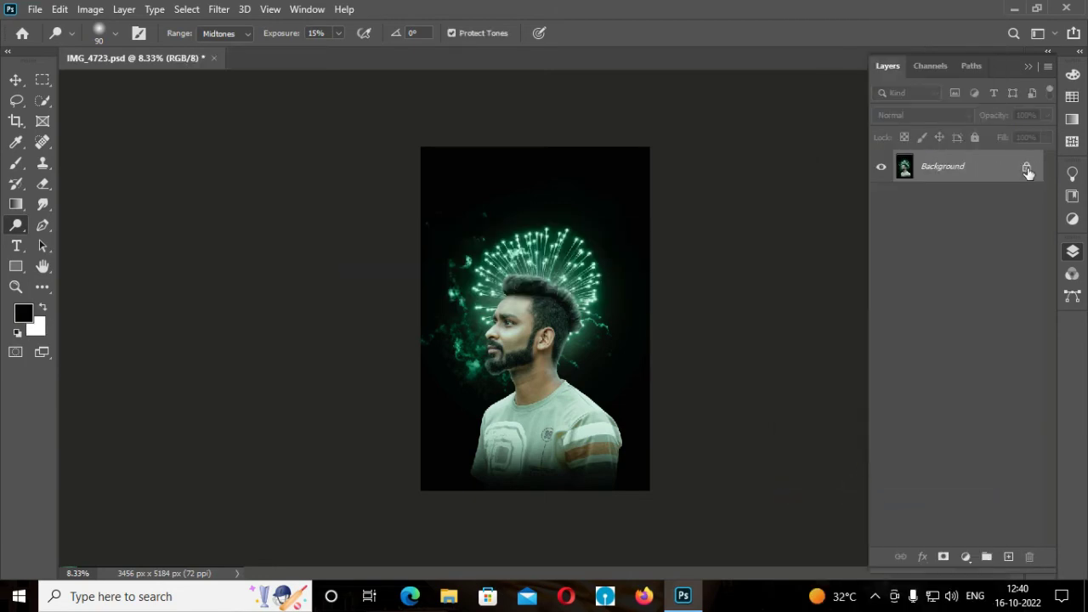
click(1027, 167)
key(ctrl+j)
key(ctrl+j)
click(1009, 556)
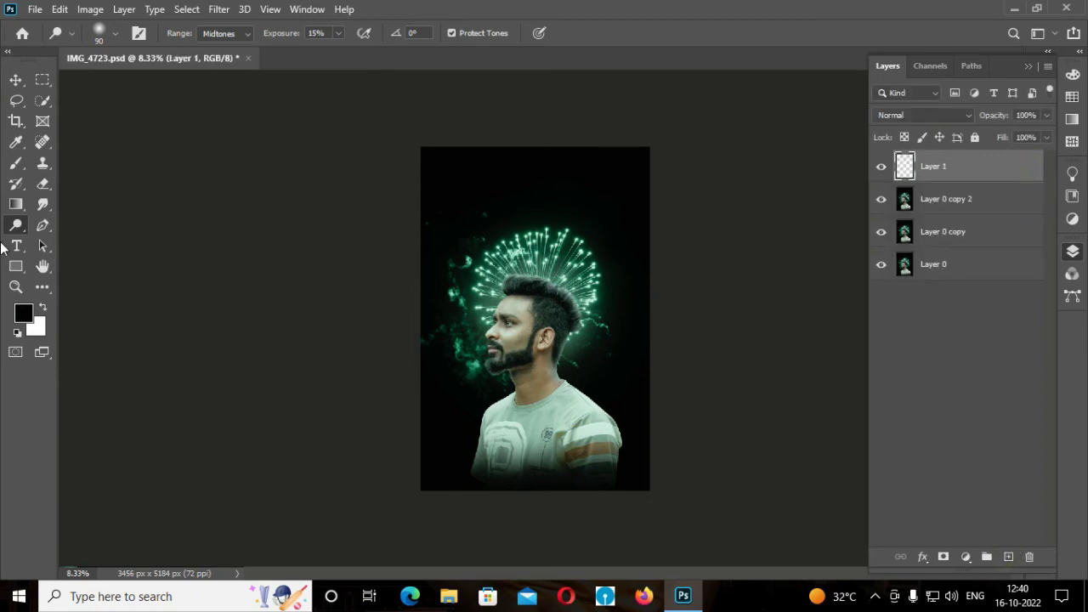
Type a white HAPPY title near the top in Dalmatins at about 129 pt.
click(17, 246)
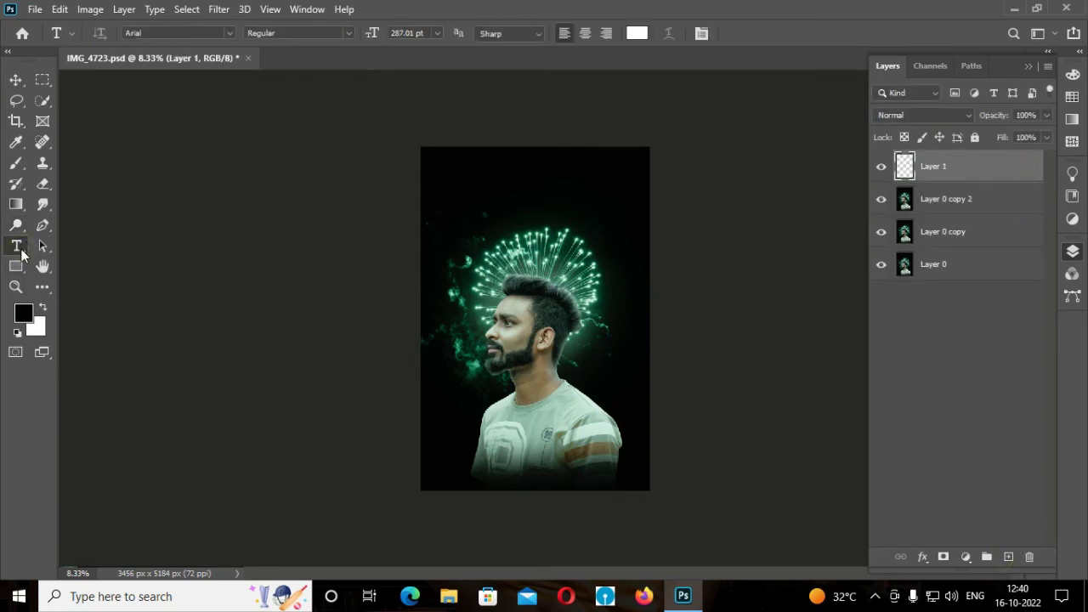
click(44, 311)
click(447, 223)
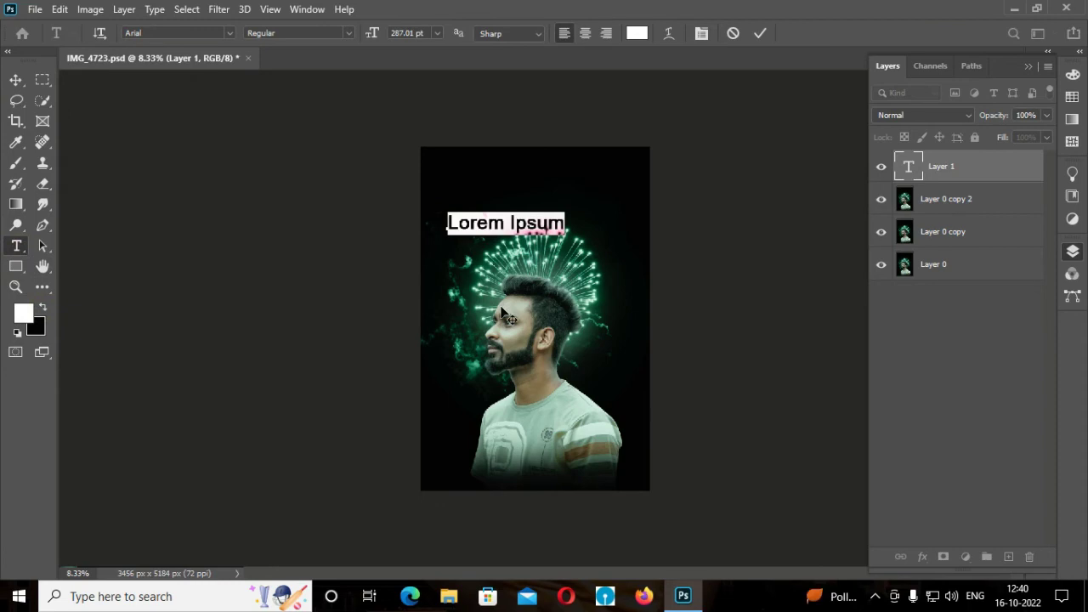
text(HAPPY)
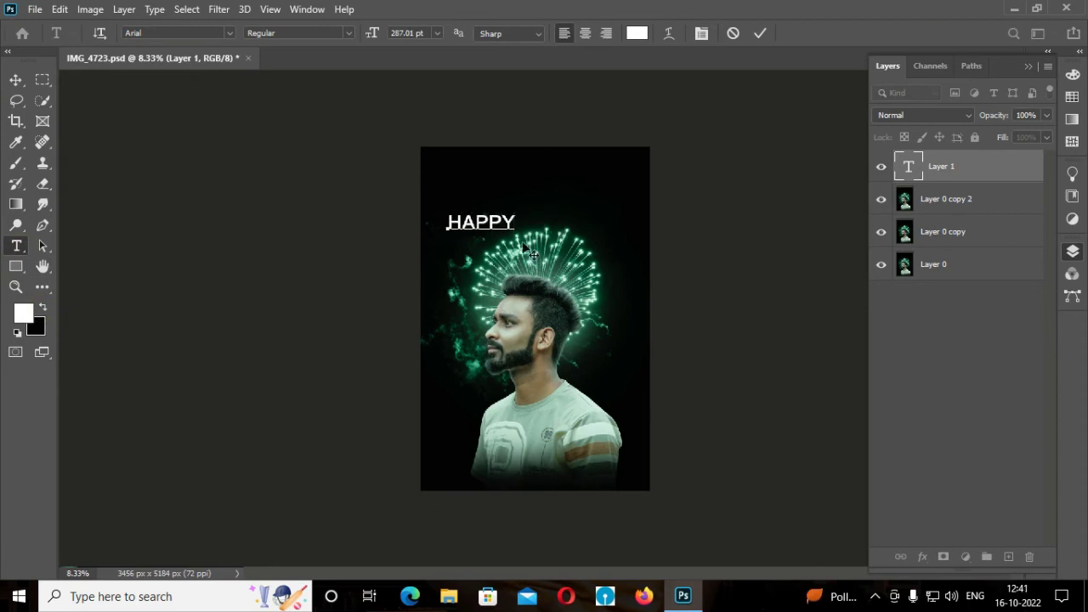
drag(517, 222, 340, 221)
click(230, 35)
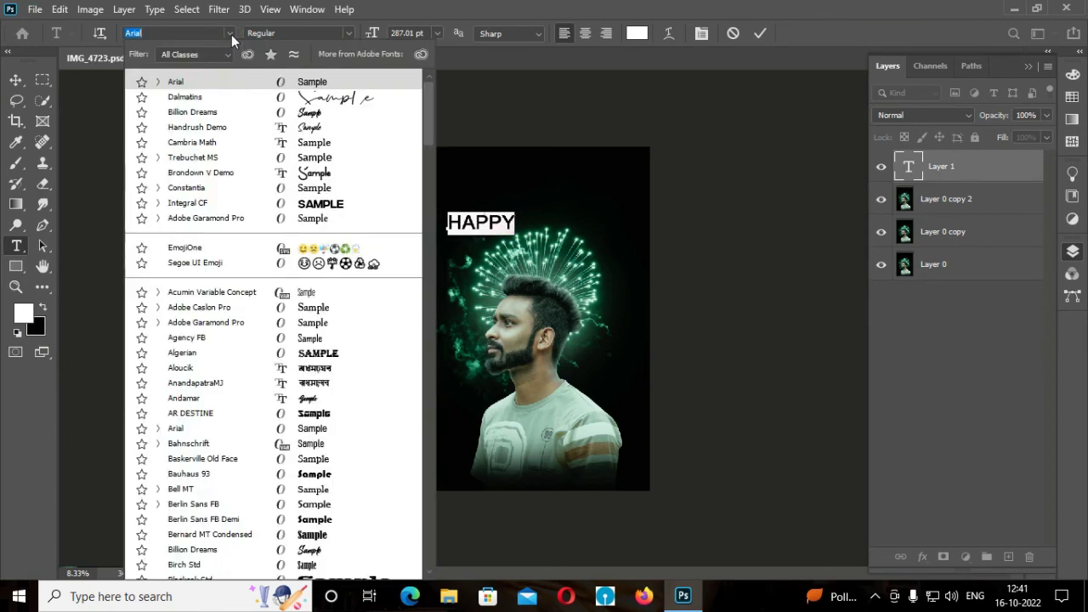
click(187, 97)
drag(375, 38, 302, 111)
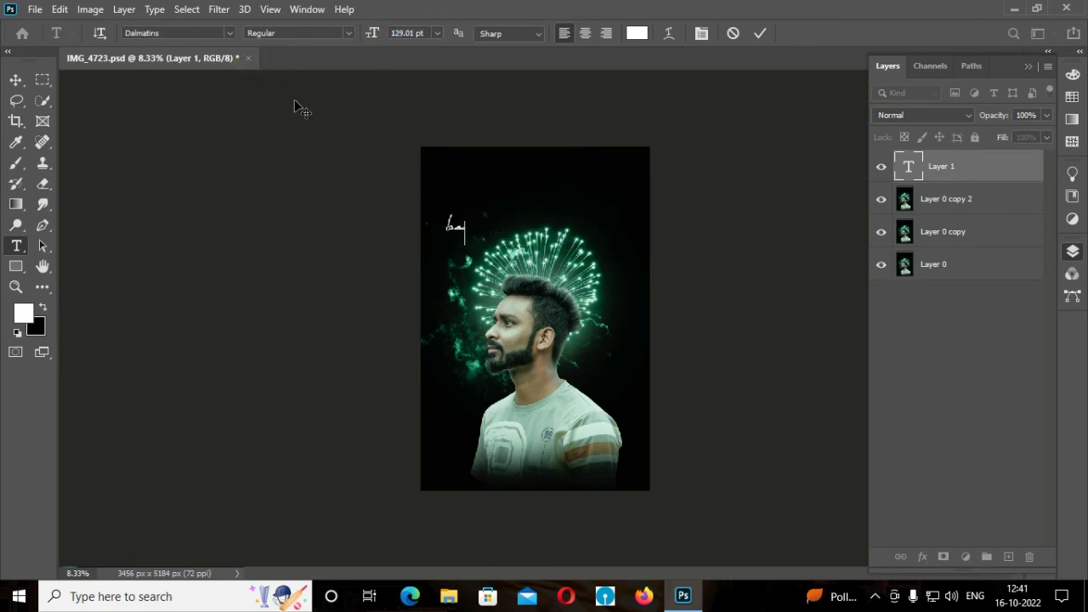
key(ctrl+a)
Move happy onto the shirt and add a 286 pt script 'diwali' text below it.
drag(503, 202, 558, 408)
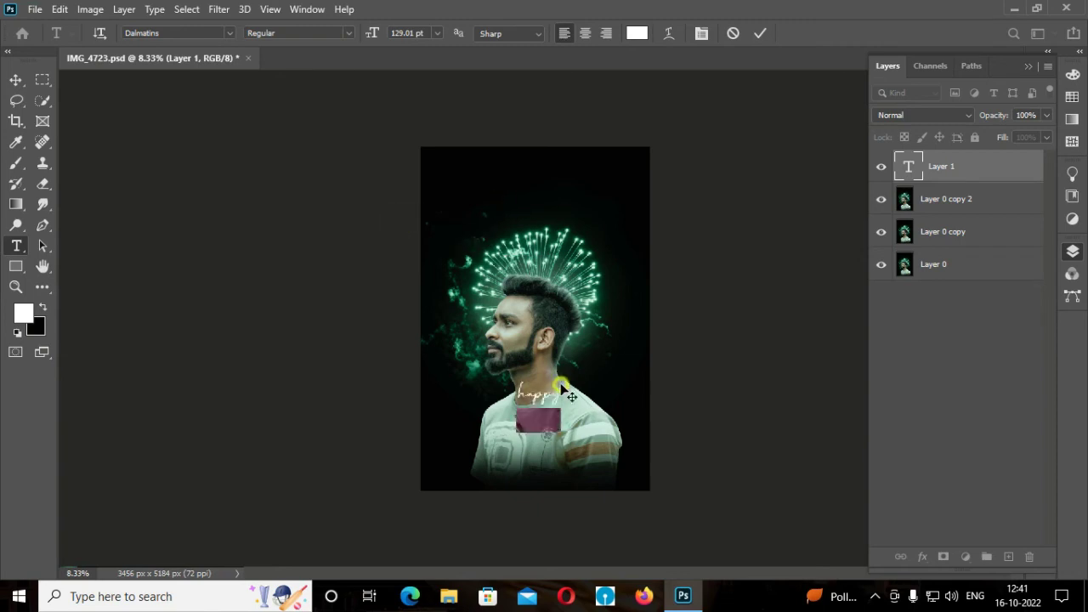
click(760, 32)
click(455, 221)
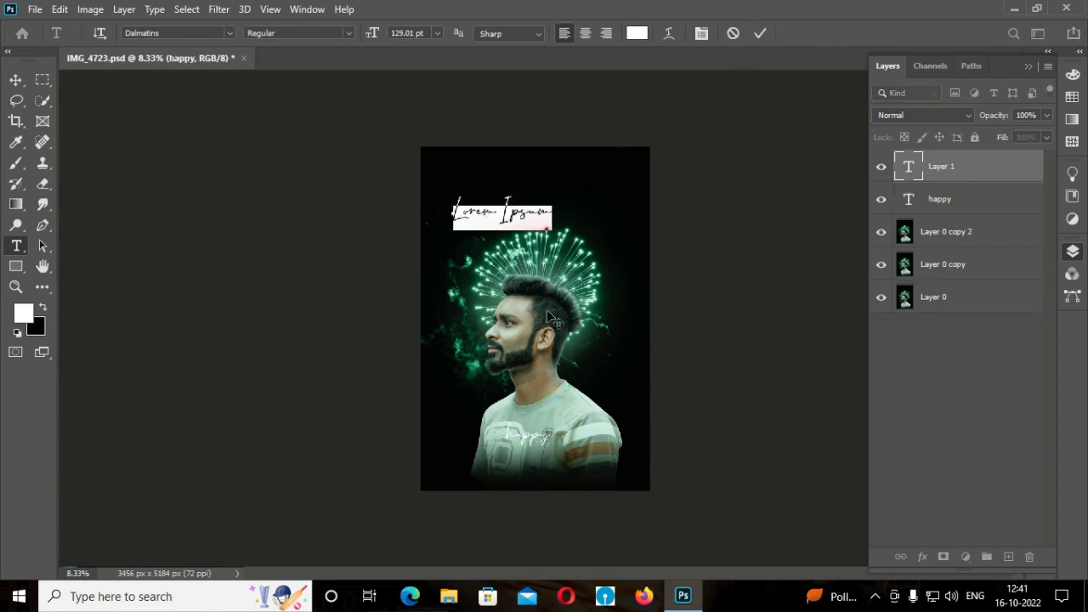
text(D)
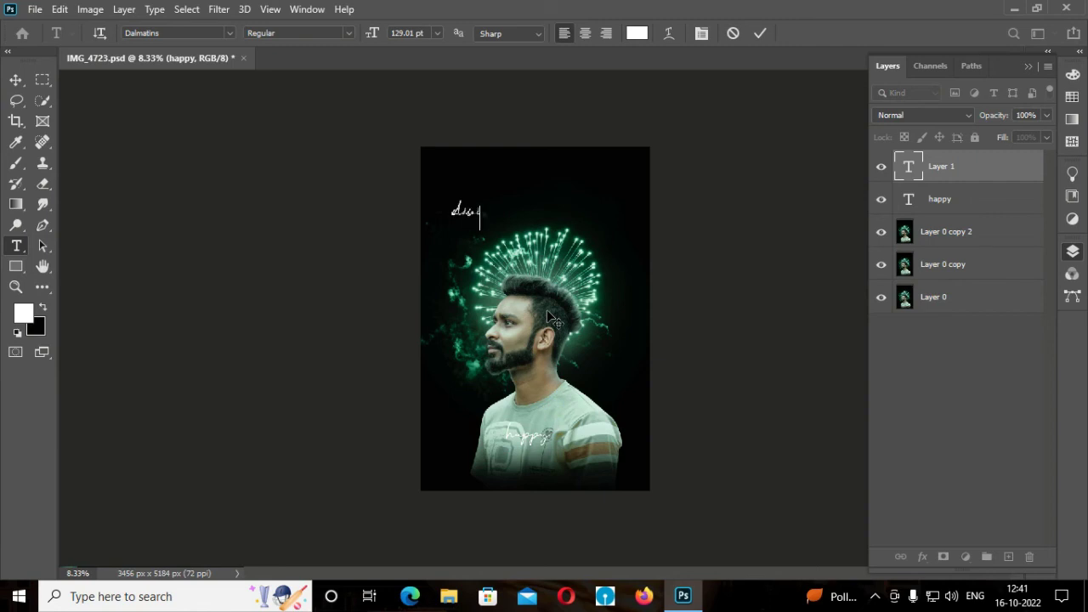
drag(494, 218, 385, 216)
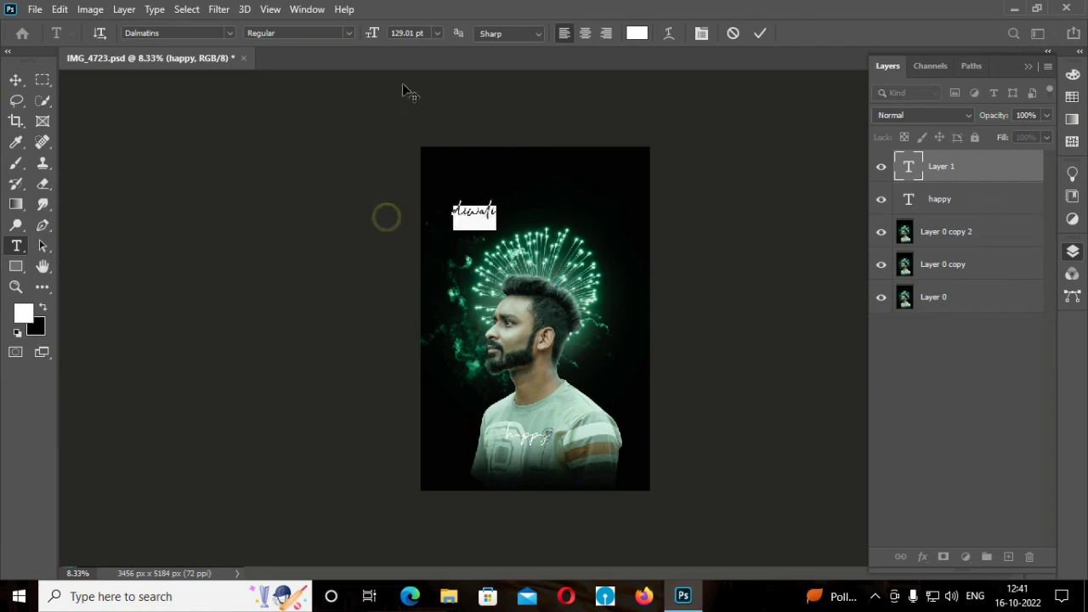
drag(372, 33, 501, 95)
drag(571, 204, 595, 433)
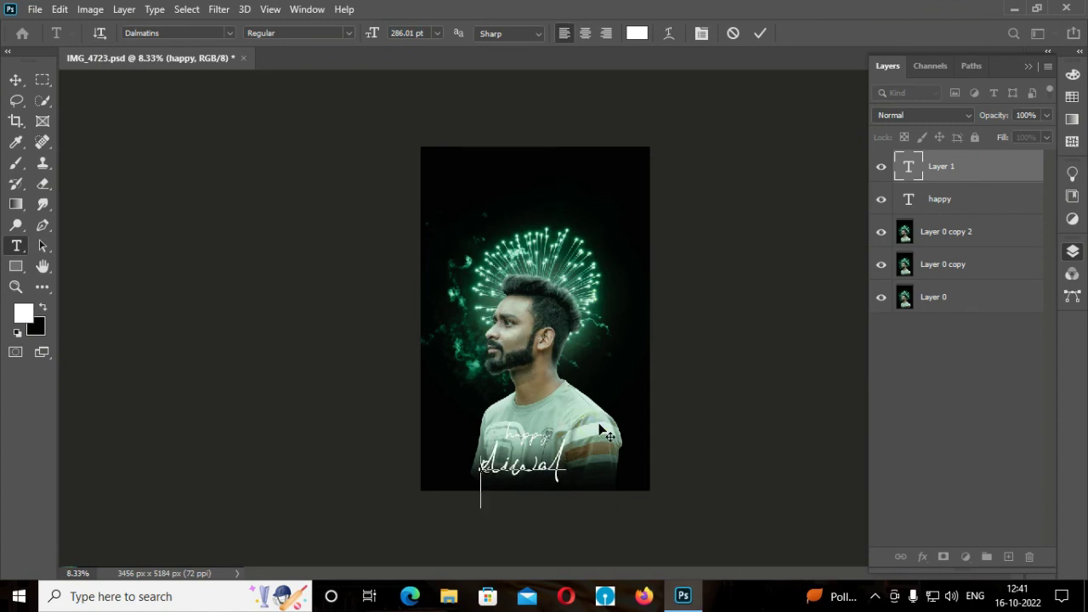
Commit the diwali text, zoom in, and delete its script letters.
key(ctrl+plus)
click(760, 33)
key(ctrl+plus)
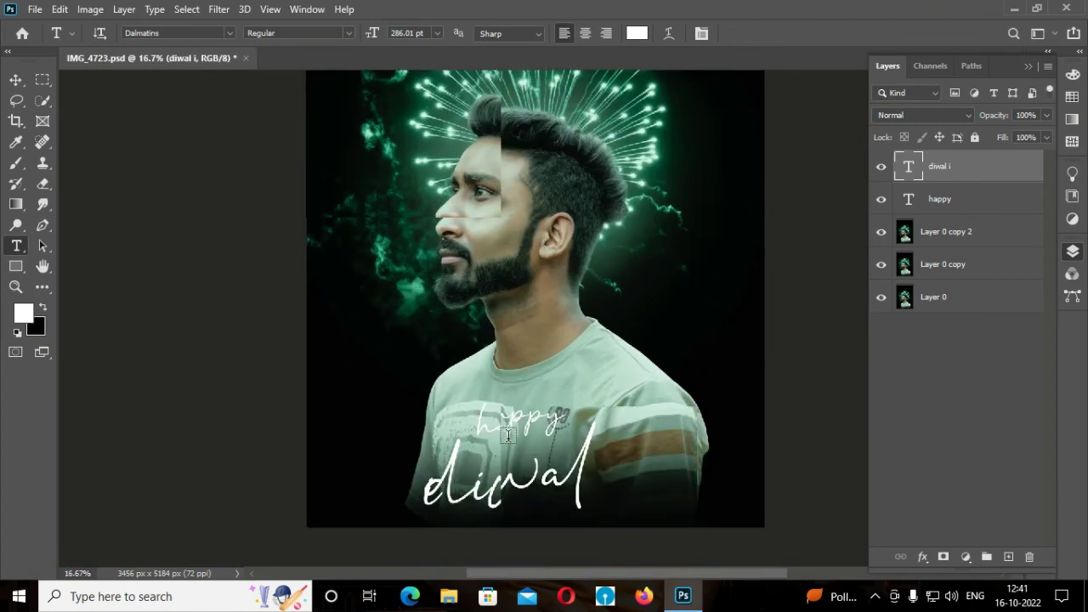
drag(508, 435, 369, 413)
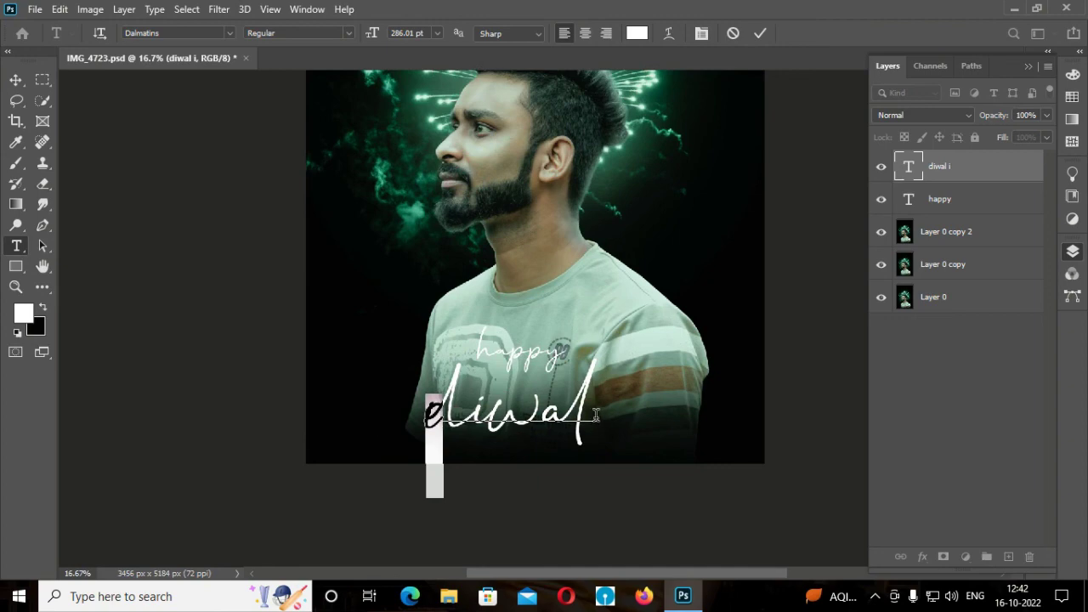
click(425, 411)
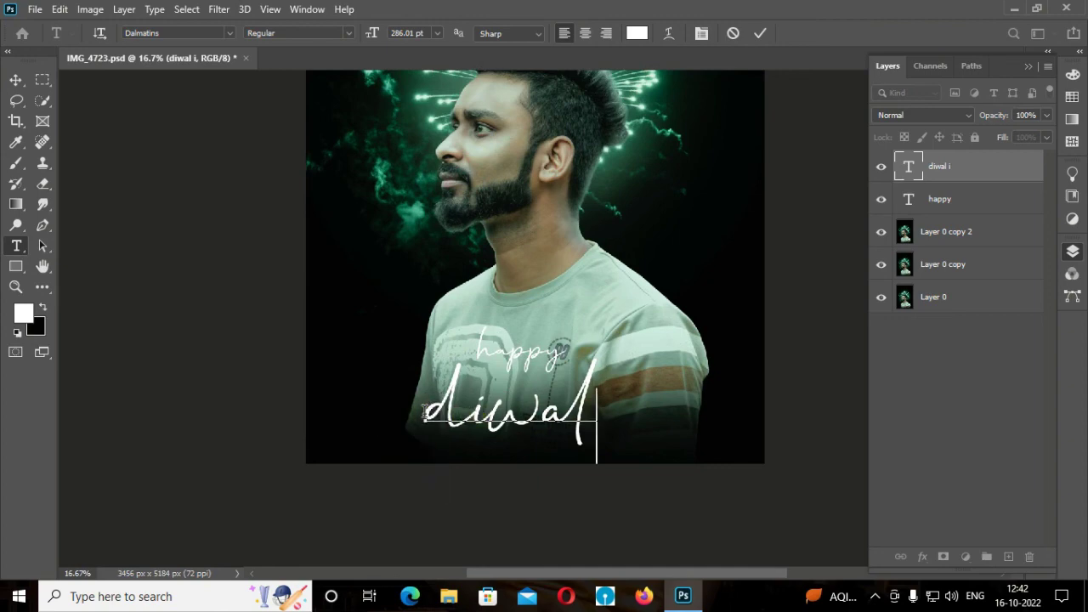
key(BackSpace)
key(BackSpace)
key(BackSpace)
key(BackSpace)
key(BackSpace)
Set DIWALI at 363 pt in Trebuchet MS and commit it, then select the happy text.
click(229, 33)
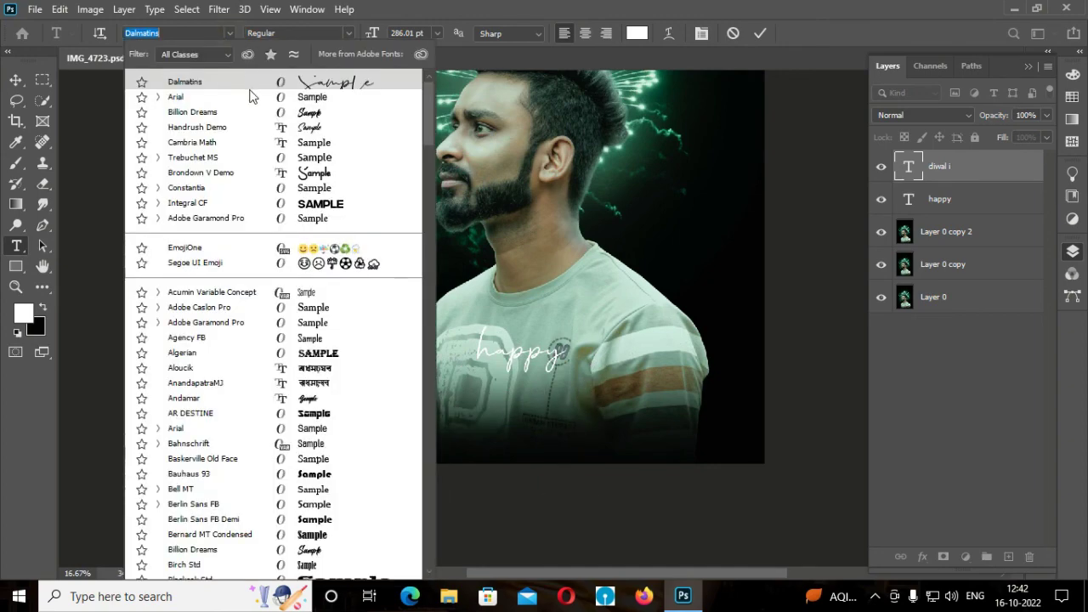
click(250, 93)
text(D)
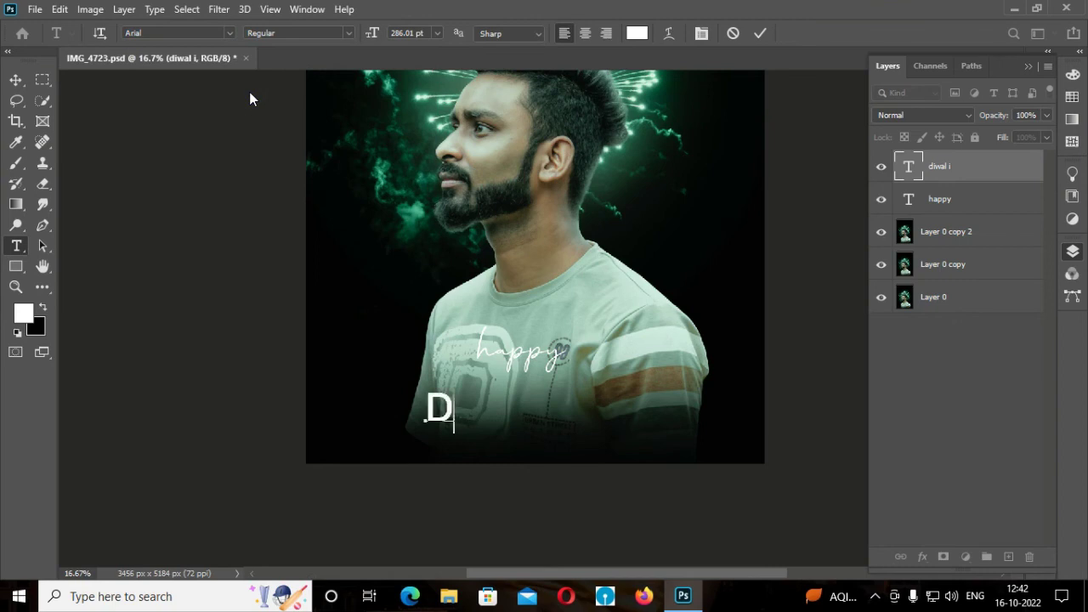
text(IWALI)
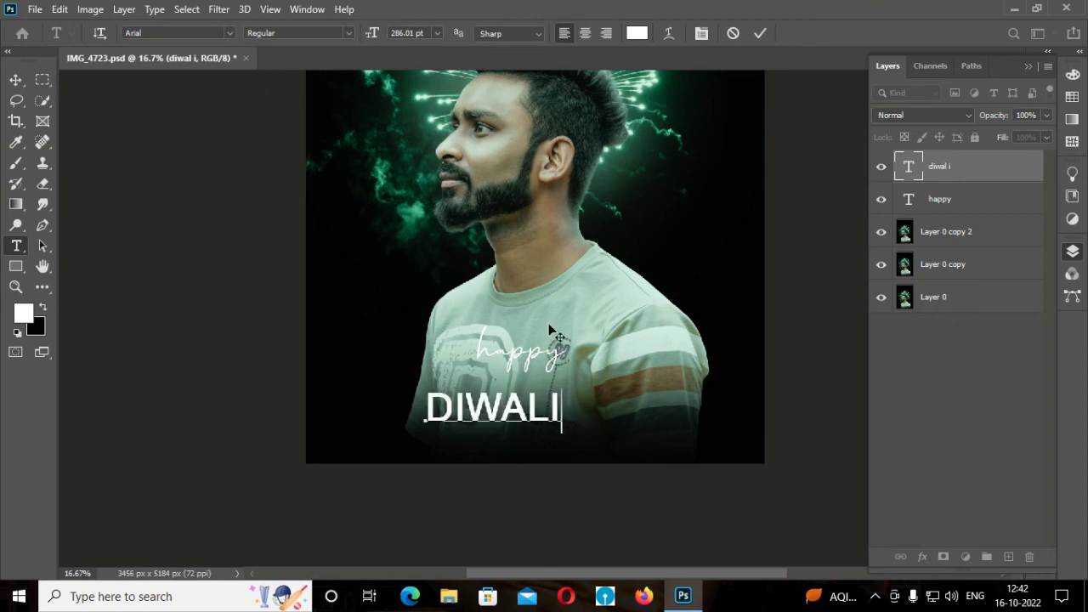
key(ctrl+a)
drag(372, 33, 438, 64)
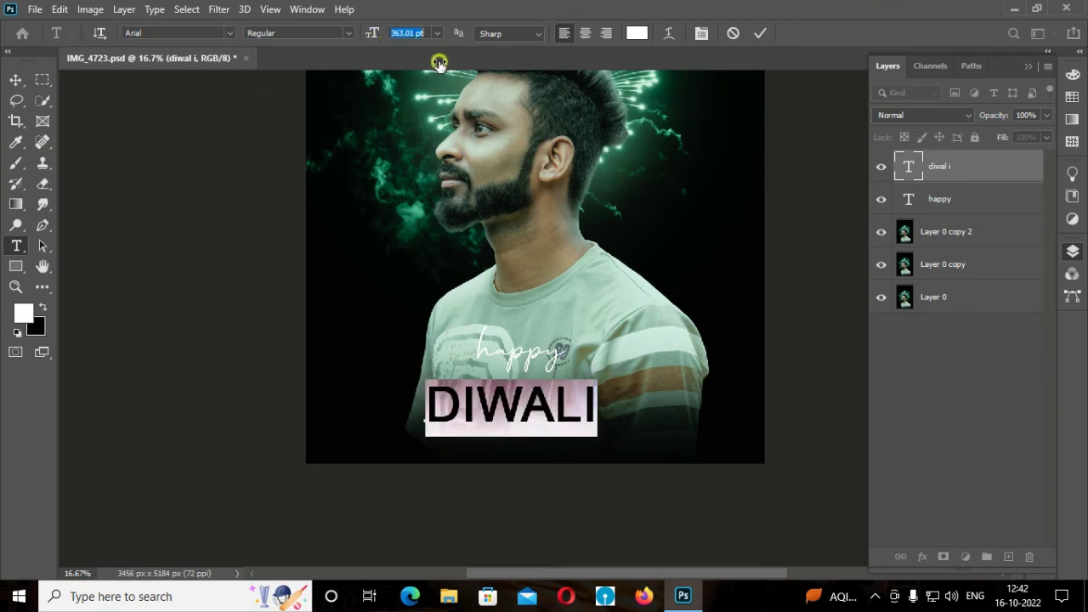
click(228, 33)
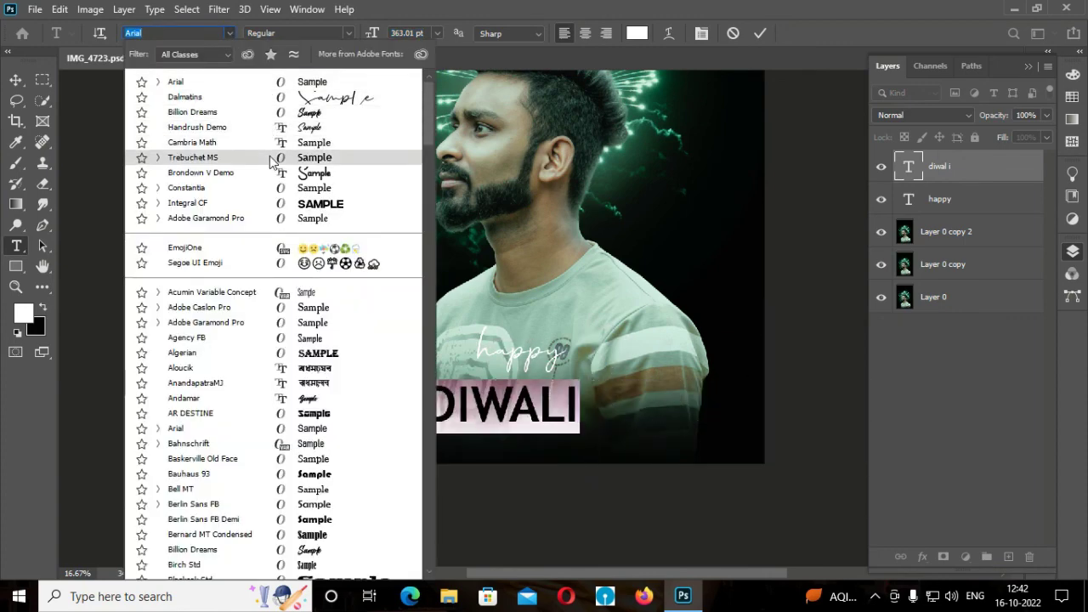
click(272, 158)
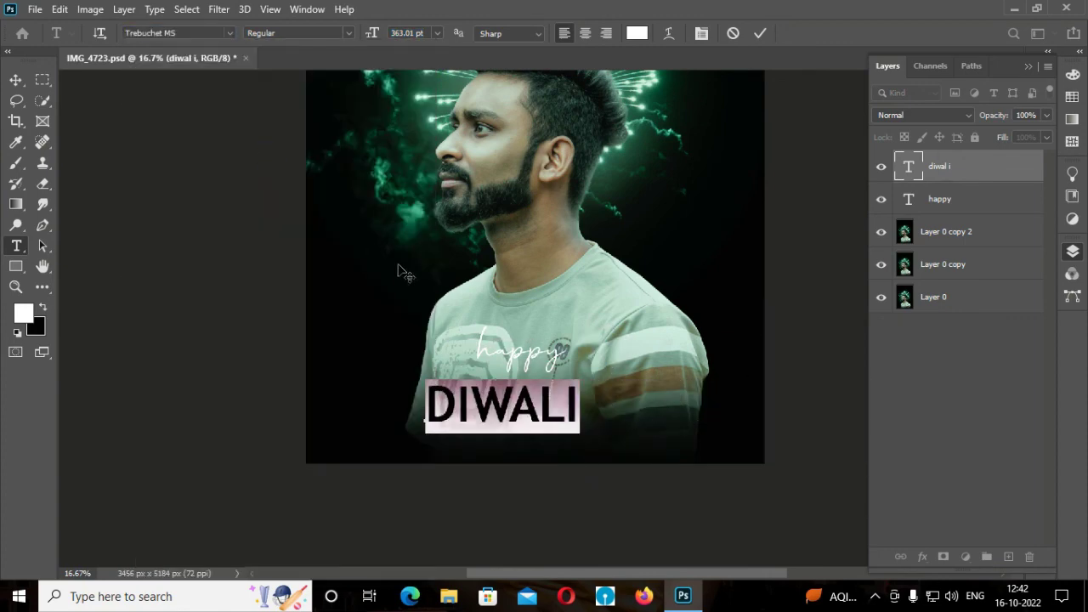
click(761, 33)
click(535, 345)
key(ctrl+a)
Set the happy text to Trebuchet MS and retype it as uppercase HAPPY.
click(230, 33)
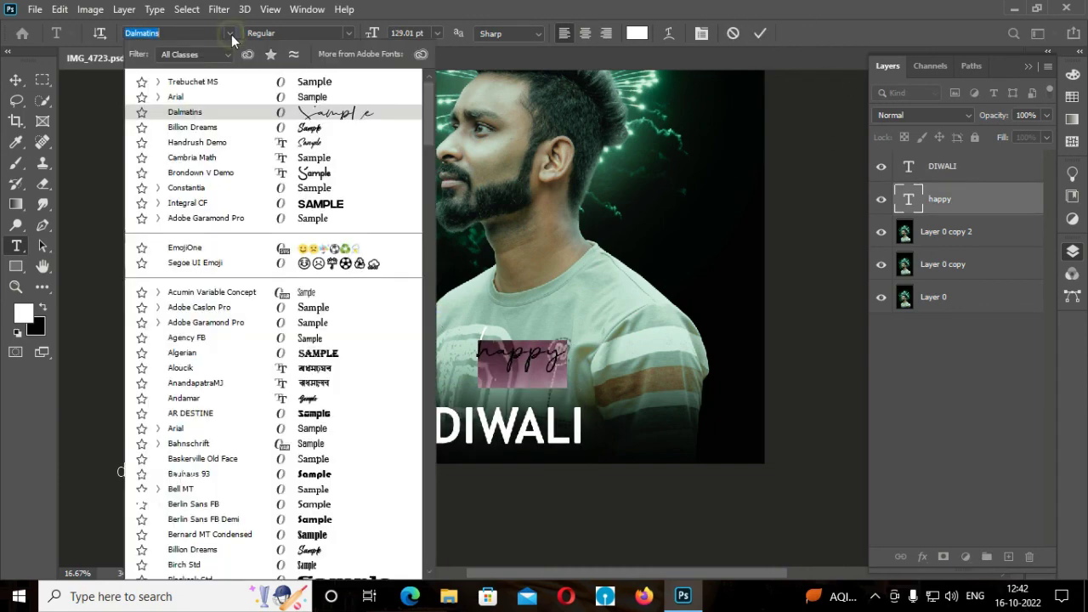
click(264, 81)
click(230, 33)
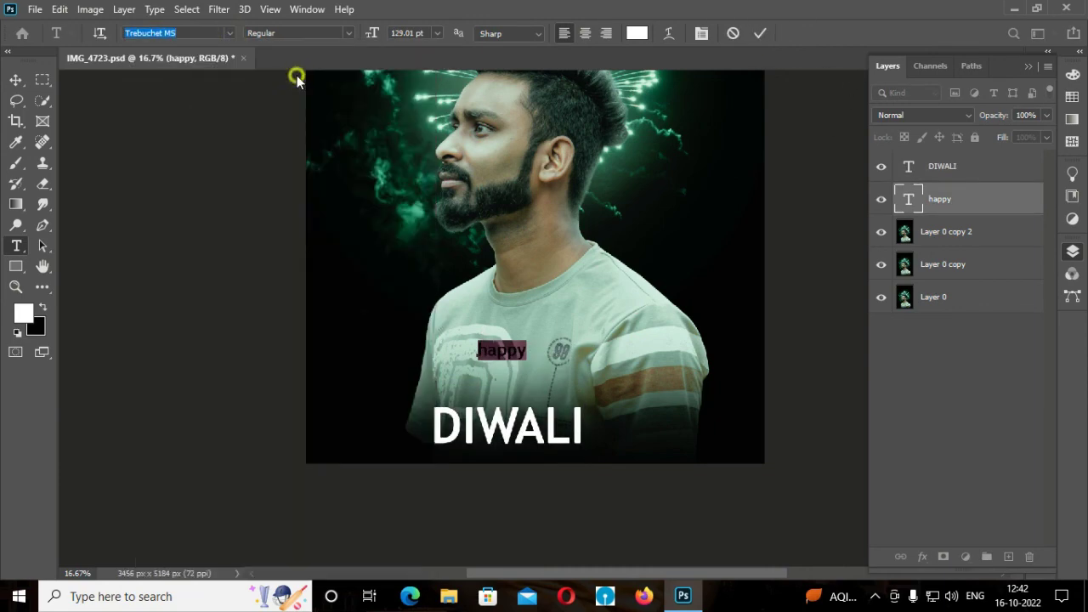
key(BackSpace)
text(HAPPY)
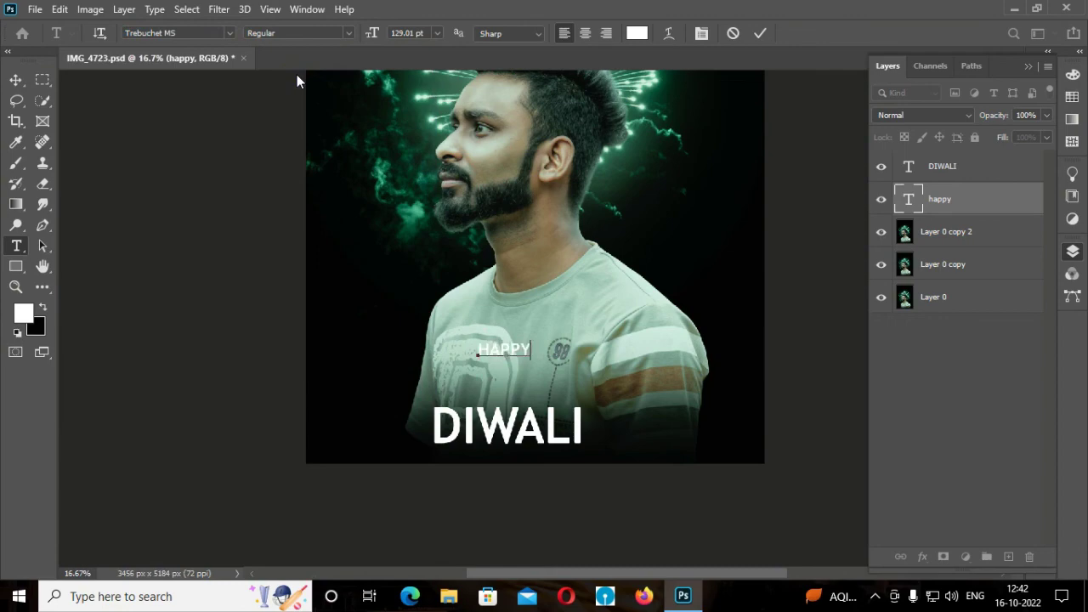
drag(526, 340, 334, 335)
Make HAPPY 92 pt with 2520 tracking, placed just above DIWALI, then fit the view.
drag(371, 33, 348, 33)
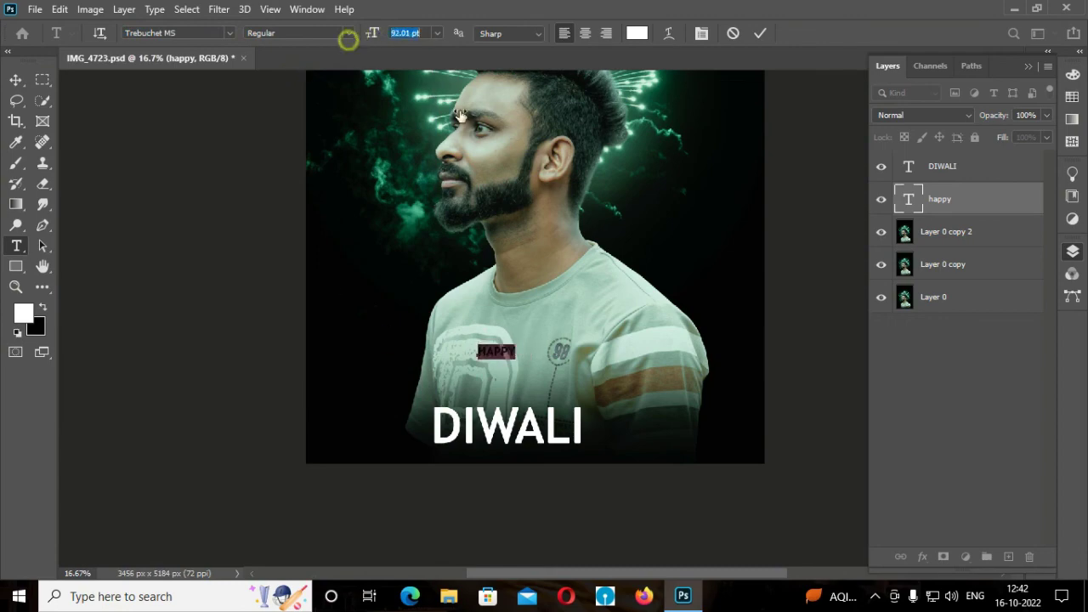
click(1039, 241)
drag(953, 296, 1049, 311)
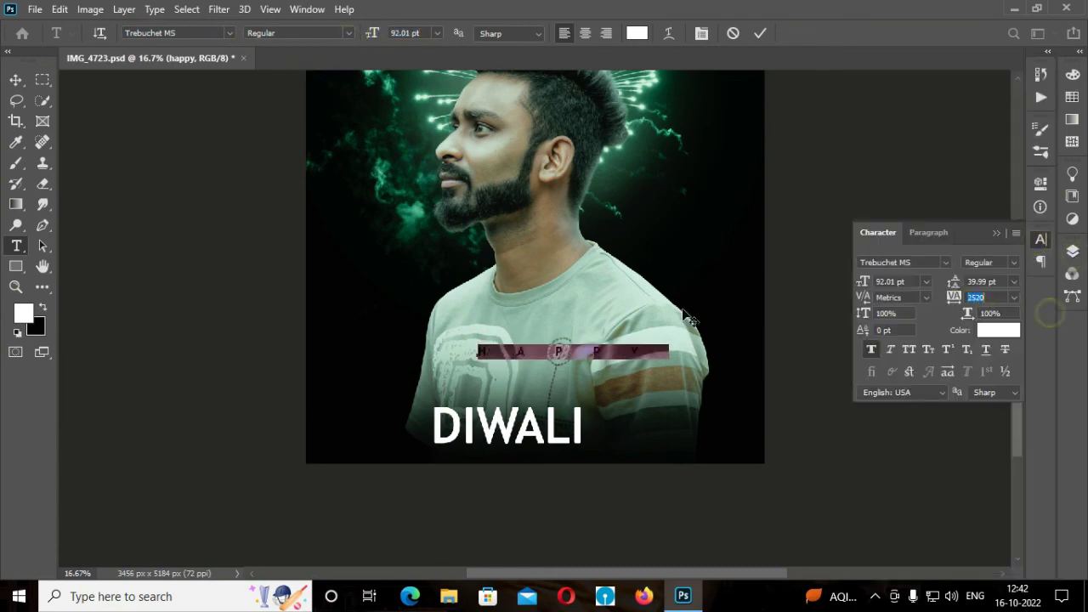
mouse_move(624, 294)
mouse_down()
mouse_move(565, 329)
mouse_move(580, 333)
mouse_up()
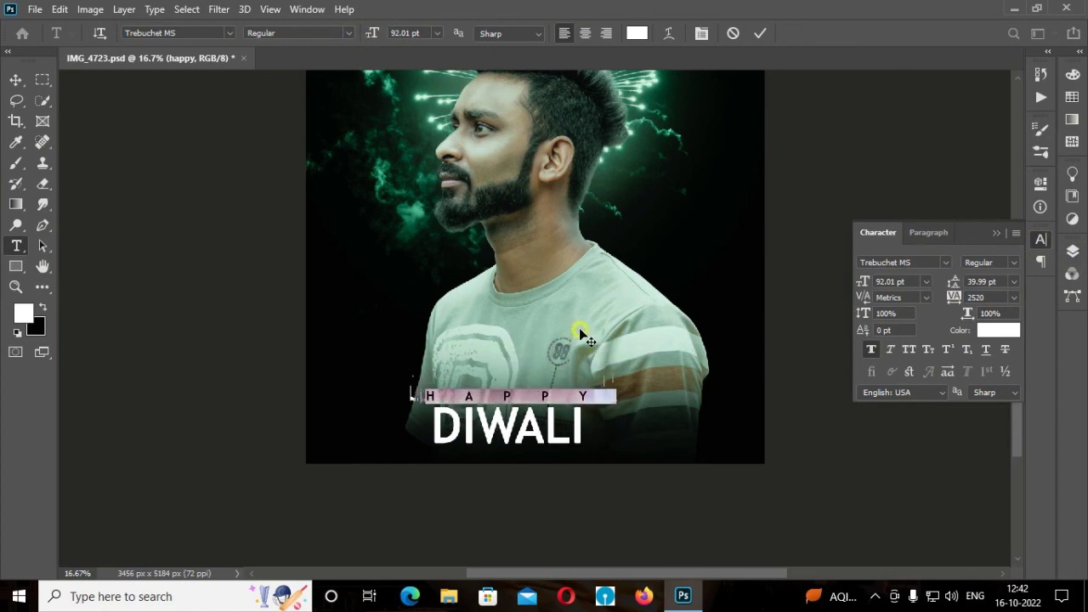
click(753, 37)
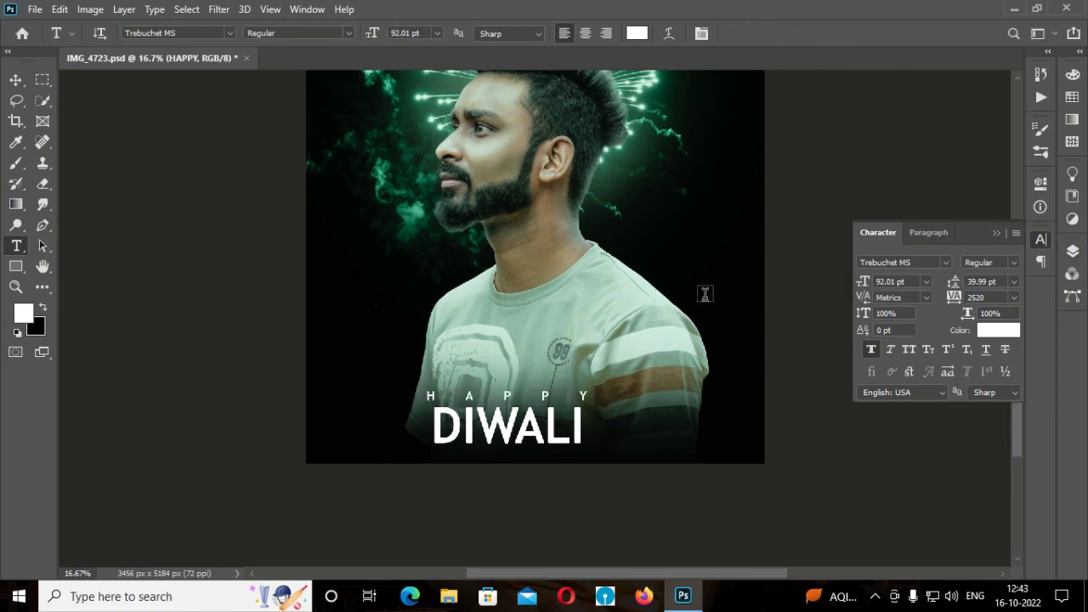
click(15, 287)
click(478, 32)
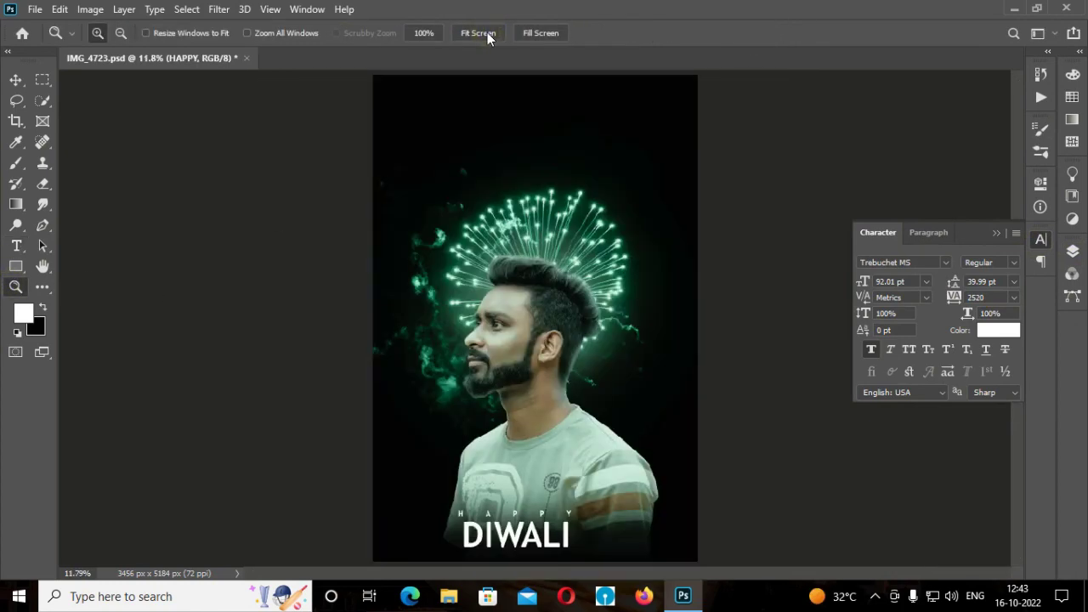
Swap the Character panel for the Layers panel and make DIWALI the active layer.
click(997, 233)
click(1072, 251)
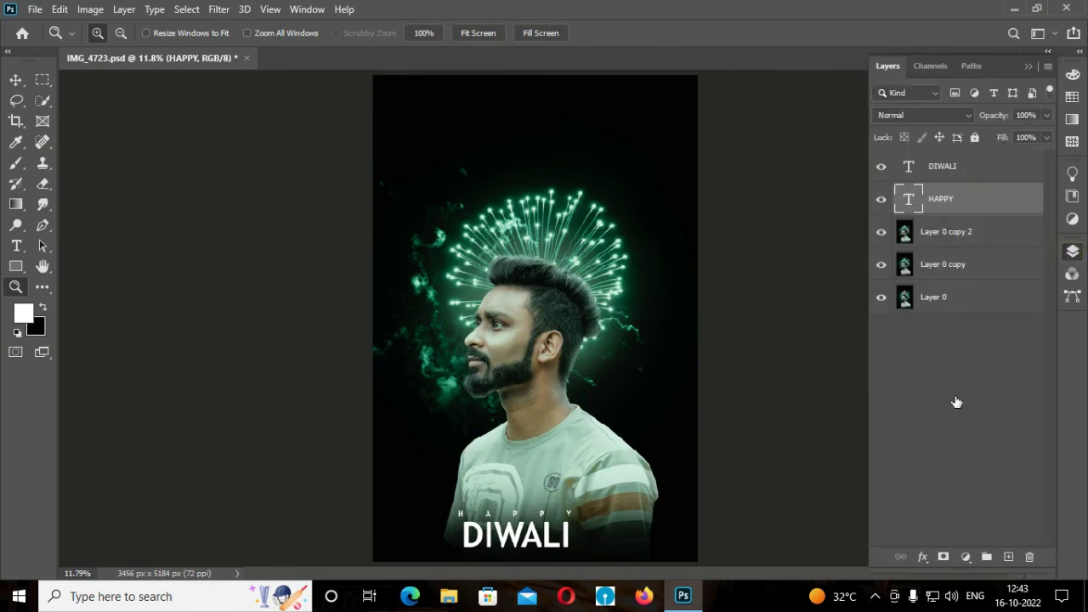
key(alt+bracketright)
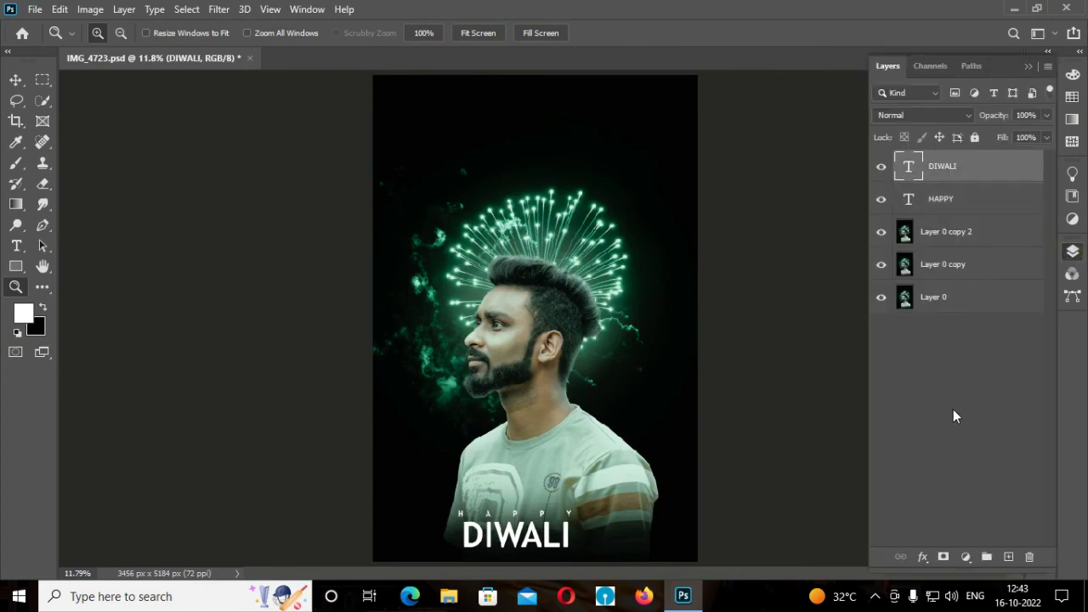
key(ctrl+shift+alt+e)
key(ctrl+z)
Move the HAPPY and DIWALI layers together to the top centre of the image.
key(alt+shift+bracketleft)
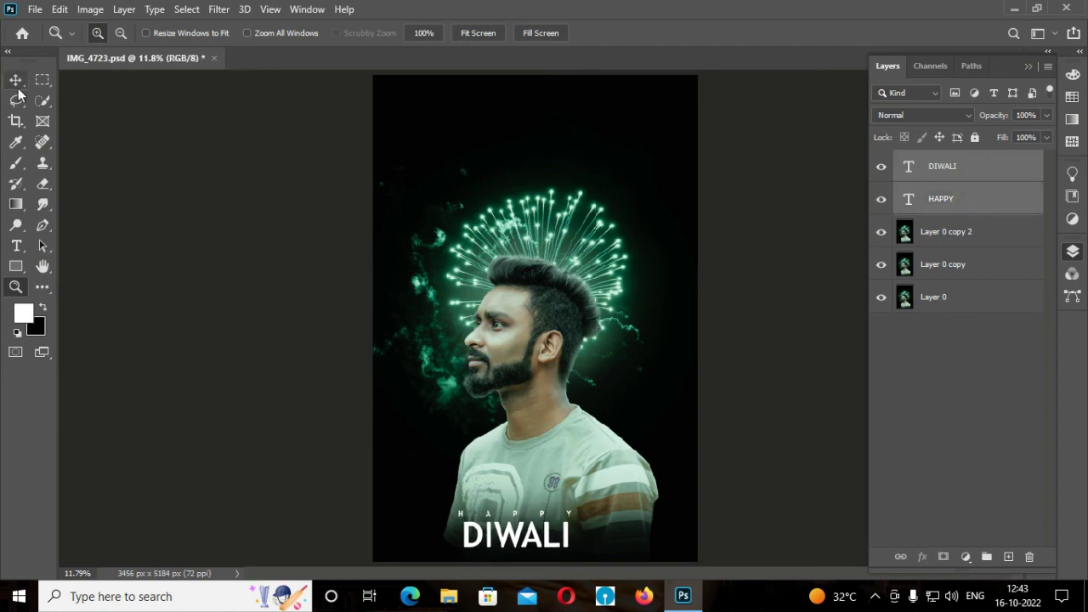
click(15, 79)
drag(568, 542, 574, 541)
drag(581, 538, 583, 134)
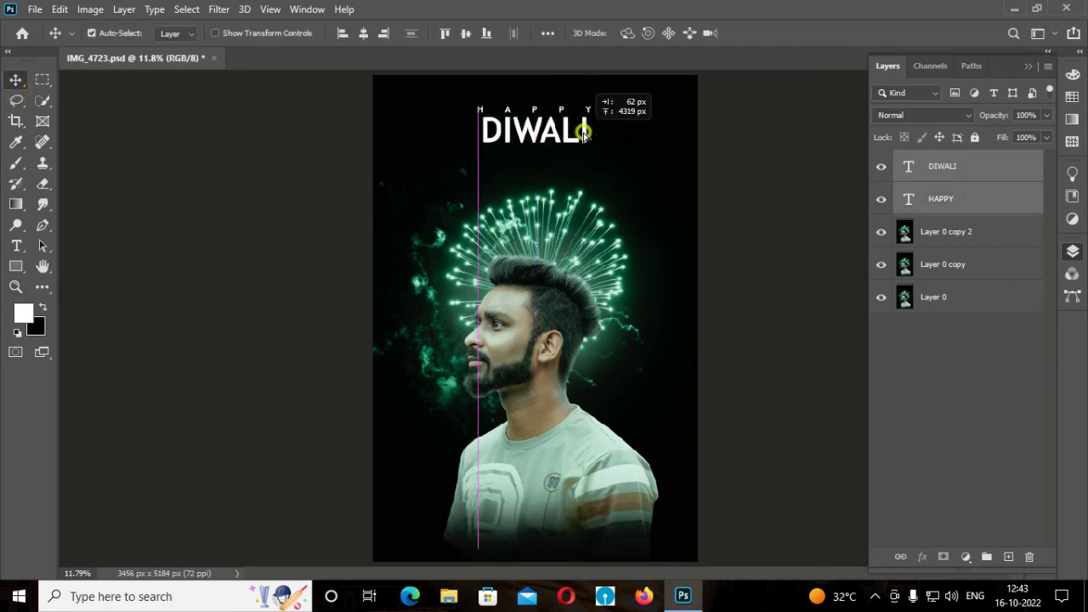
click(1003, 170)
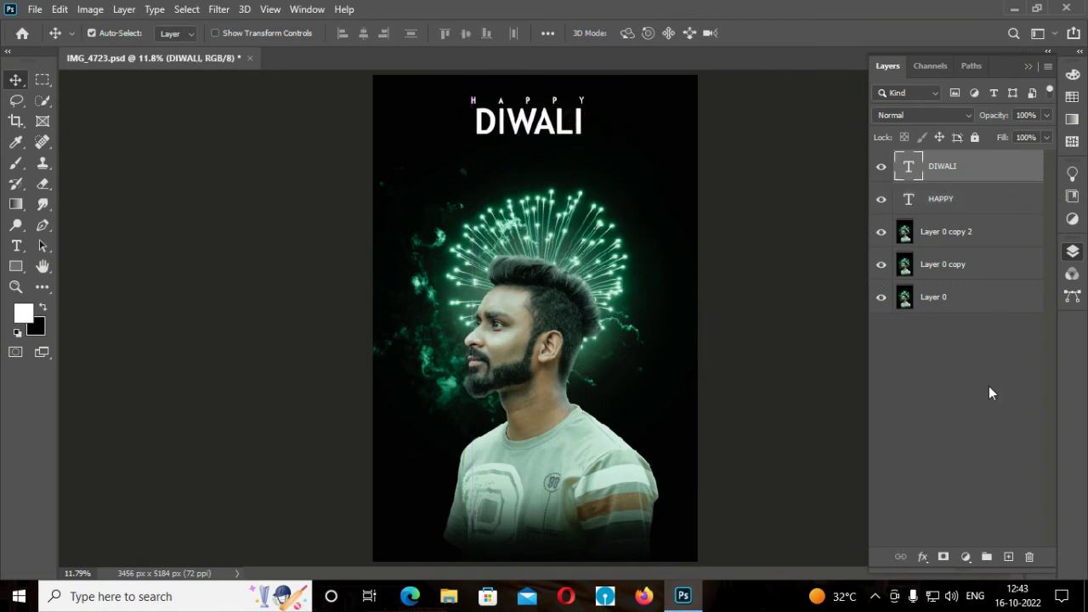
shift+click(996, 206)
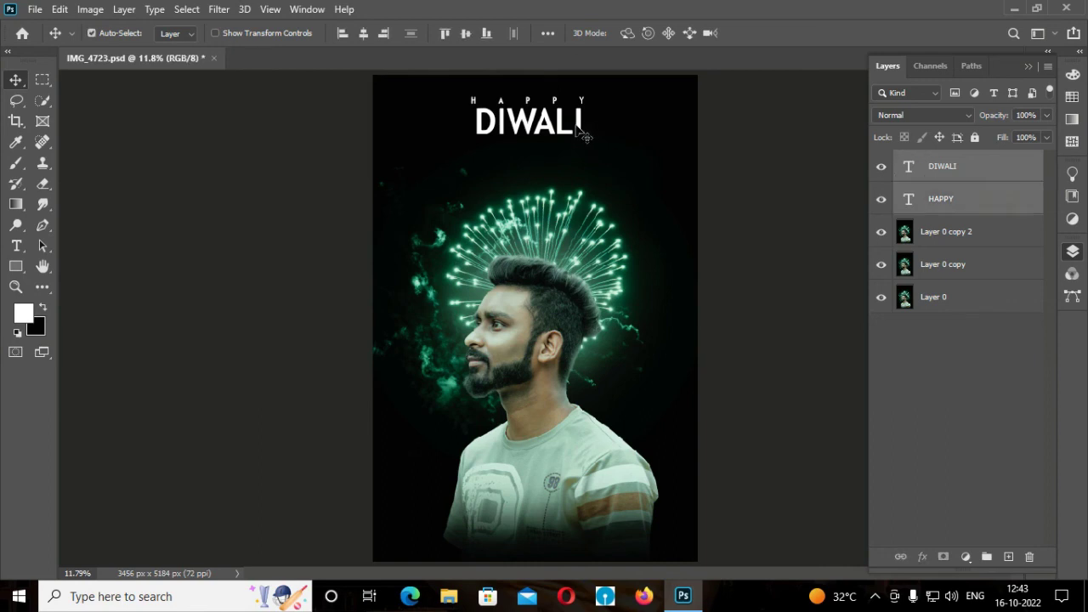
drag(580, 127, 588, 126)
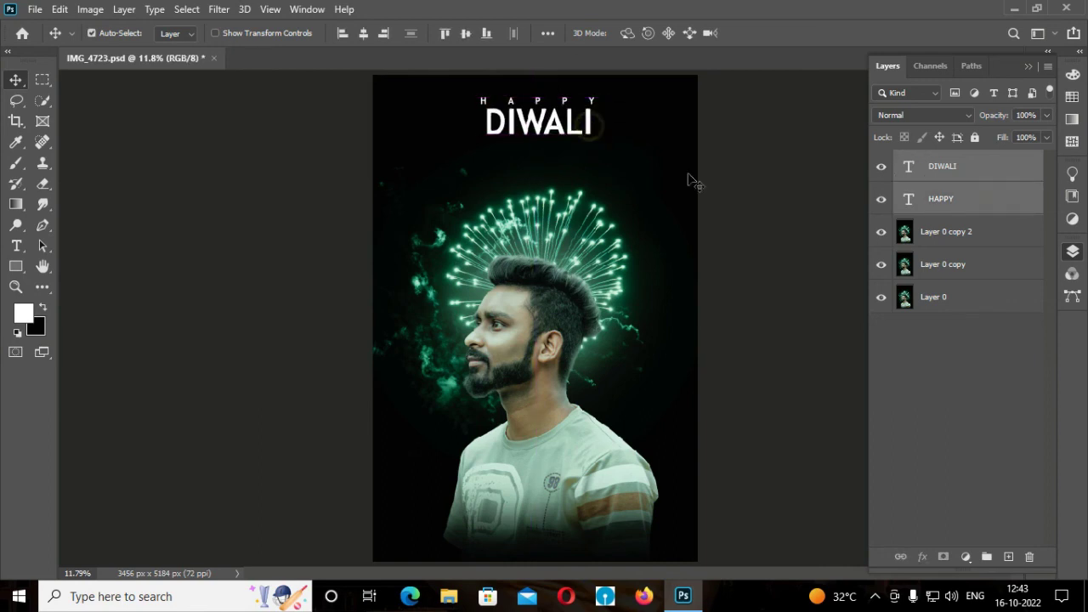
Stamp all visible layers into a merged layer above DIWALI and duplicate it.
click(986, 167)
key(ctrl+alt+shift+e)
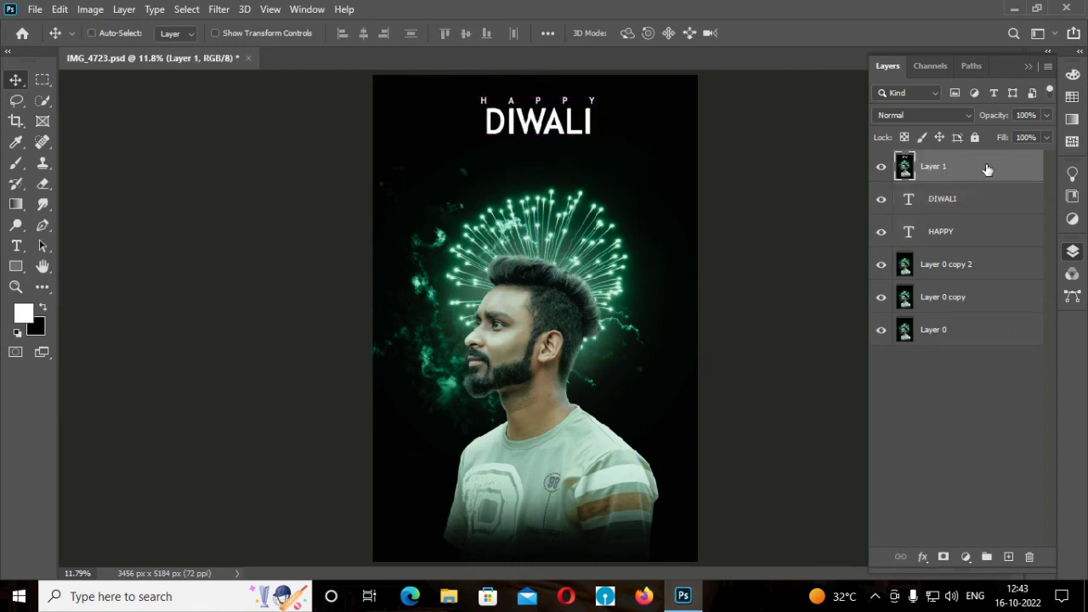
key(ctrl+j)
click(1073, 250)
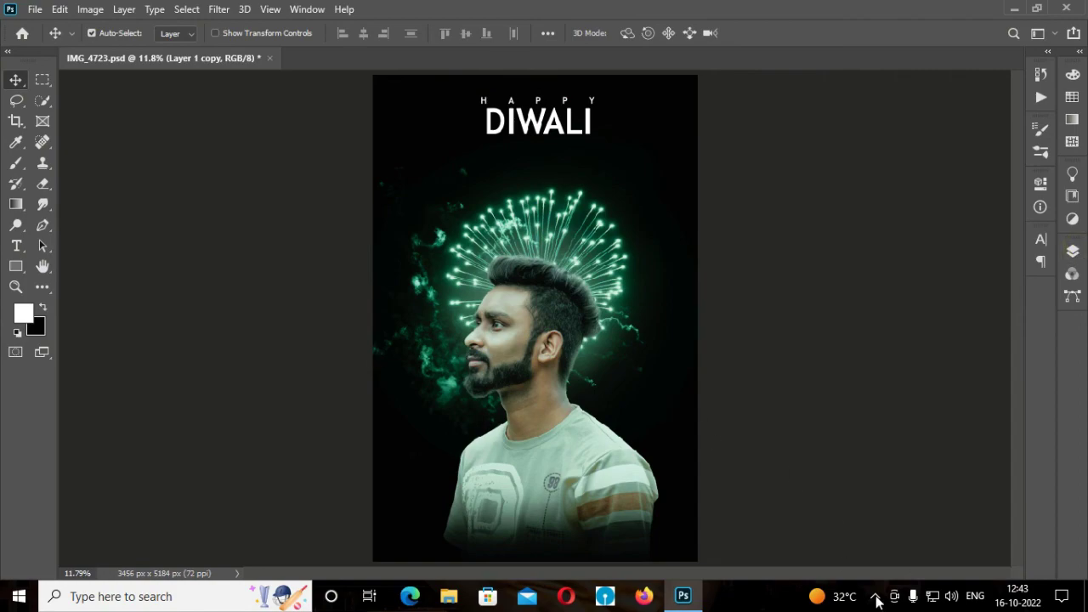